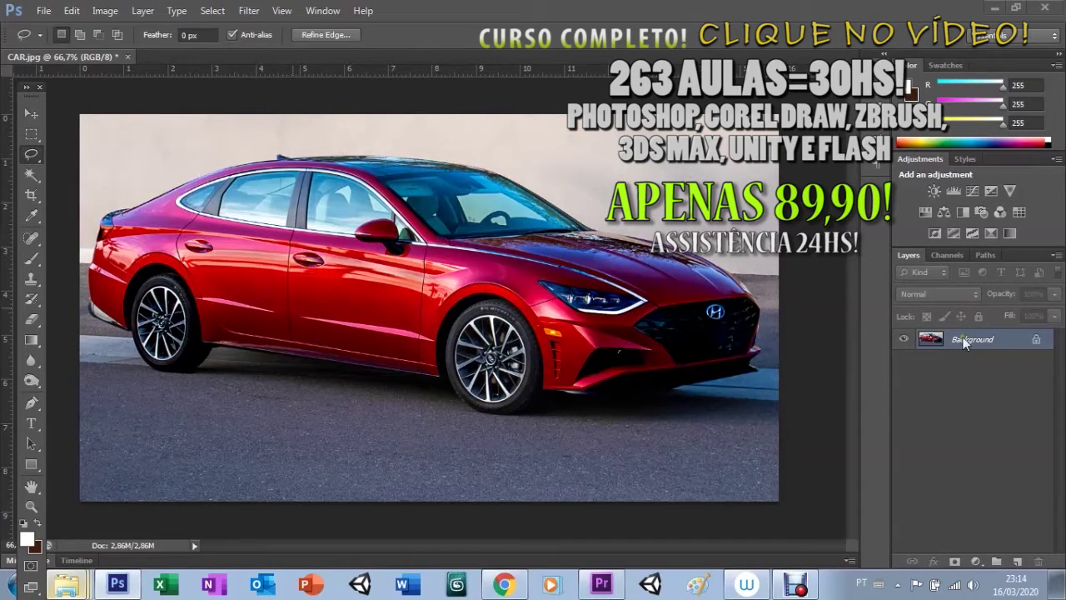
Step: Load the red car's outline as a selection from the layer thumbnail
ctrl+click(924, 340)
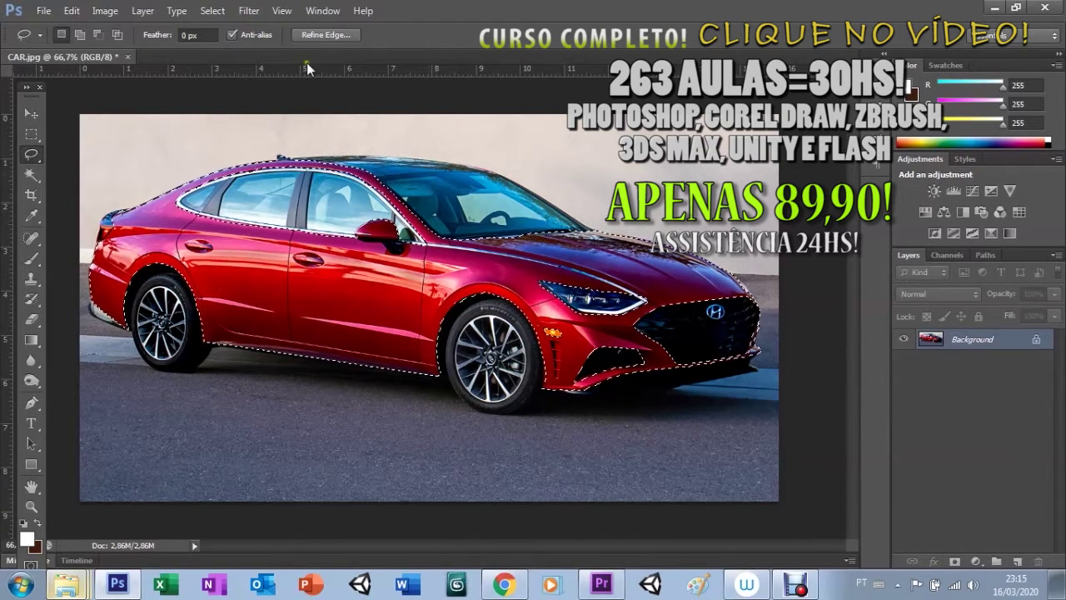
Step: Save the current car selection as a new channel named 'CAR SELECTION'
click(210, 11)
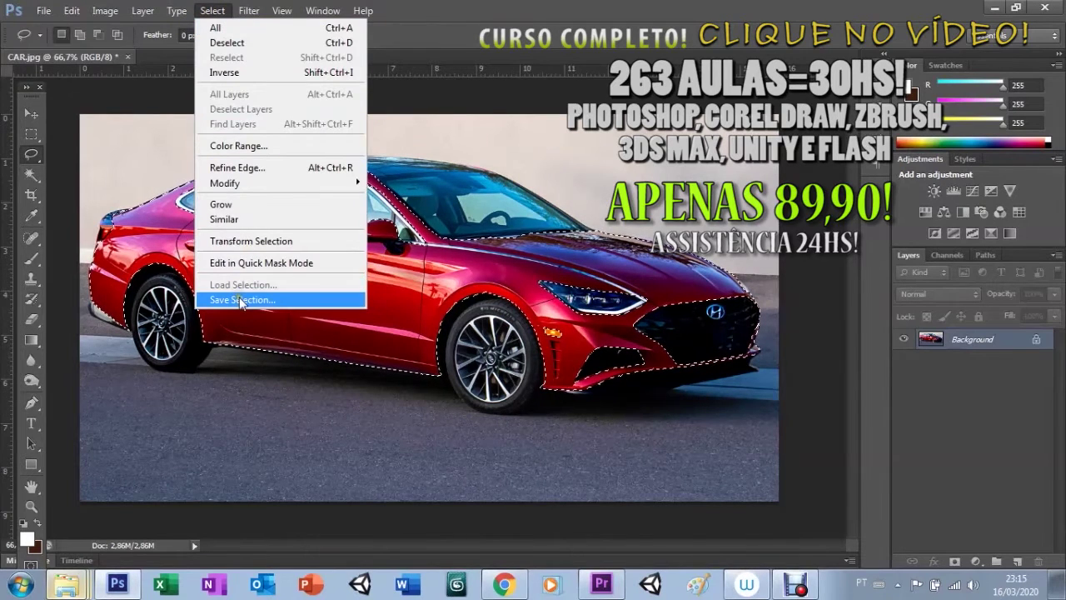
click(240, 299)
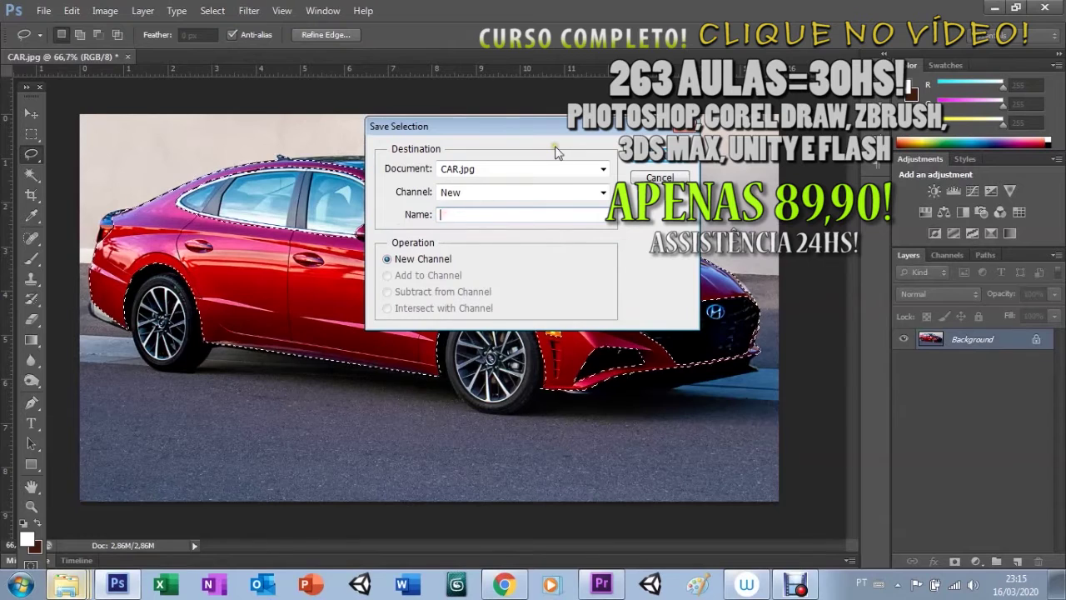
text(CAR)
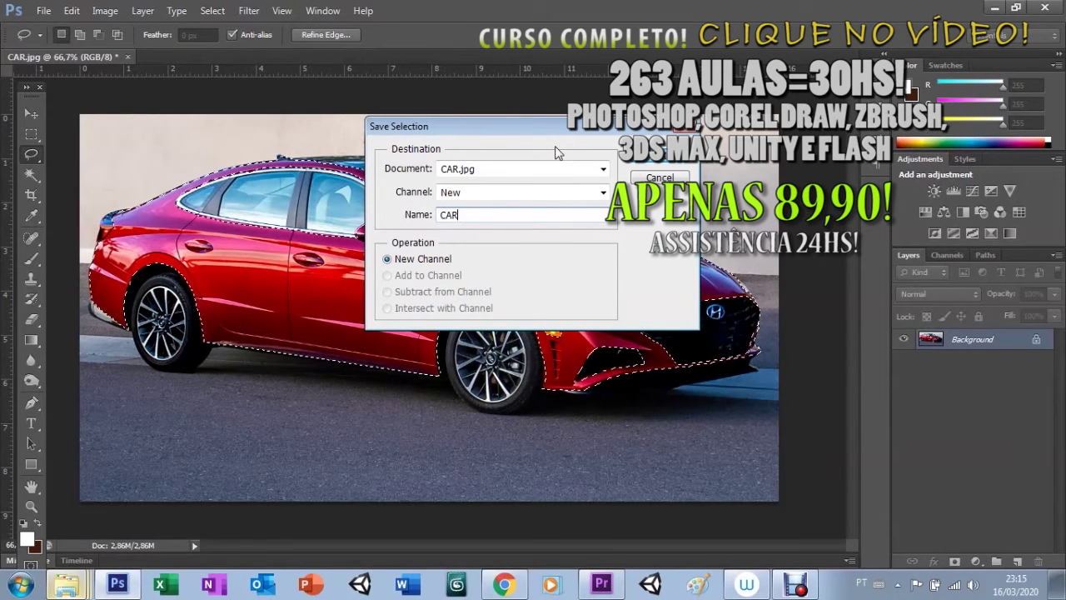
text( SELECTI)
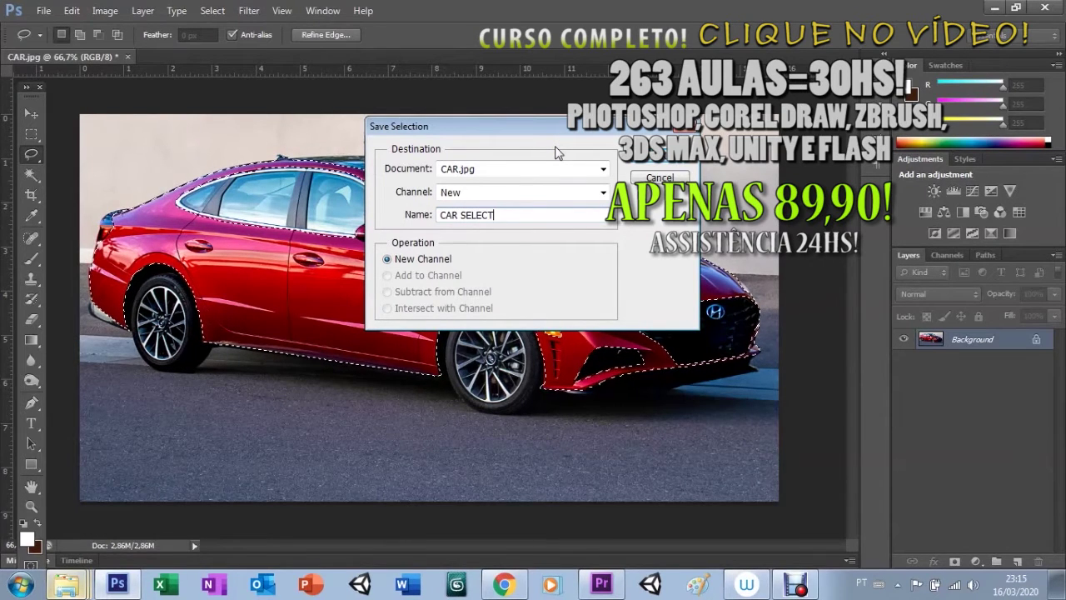
text(ON)
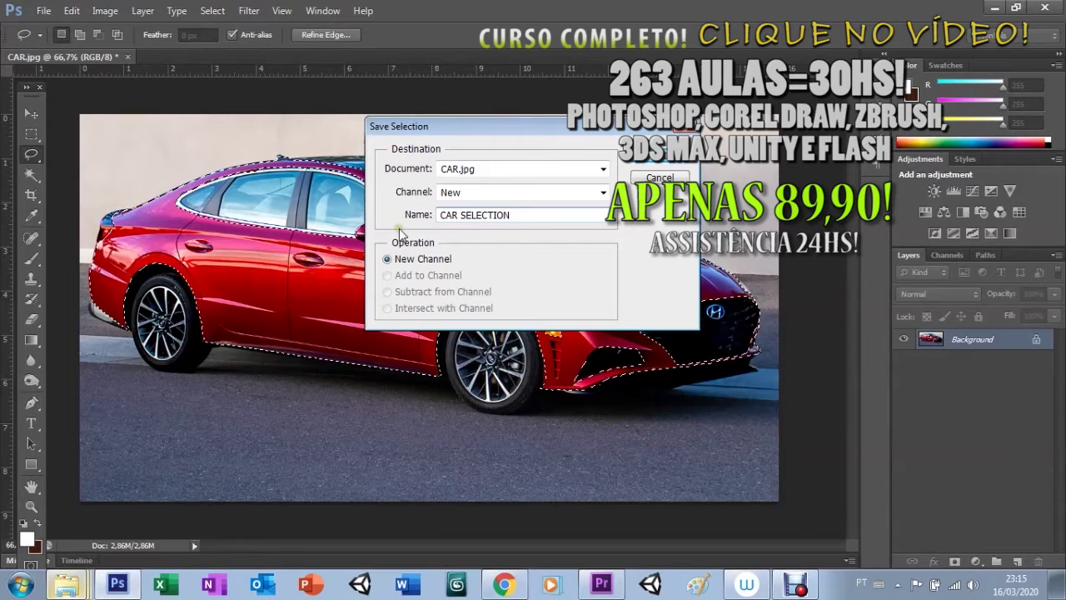
click(655, 162)
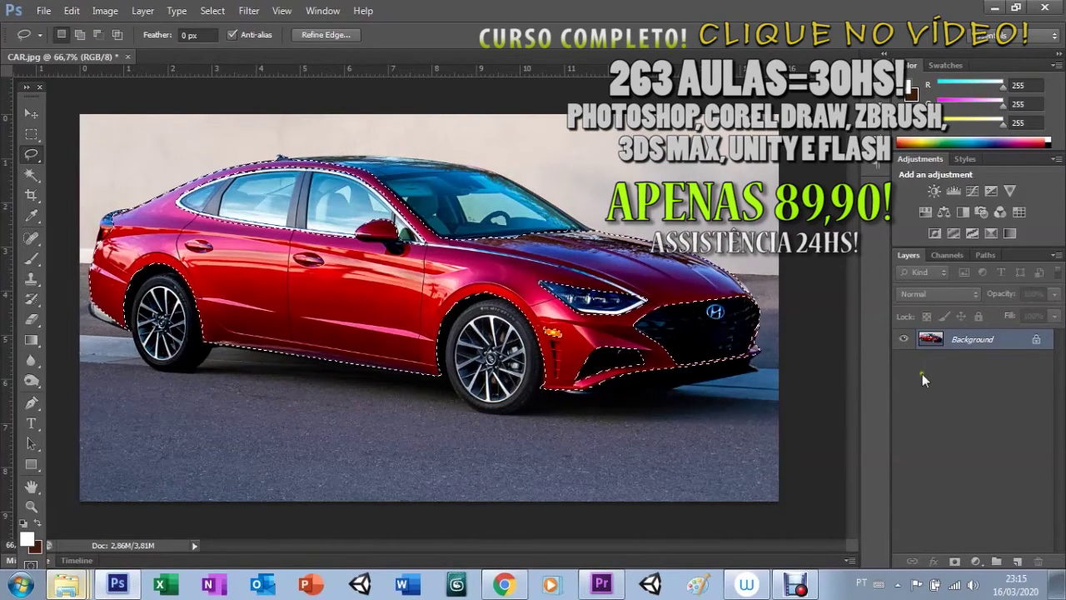
click(210, 12)
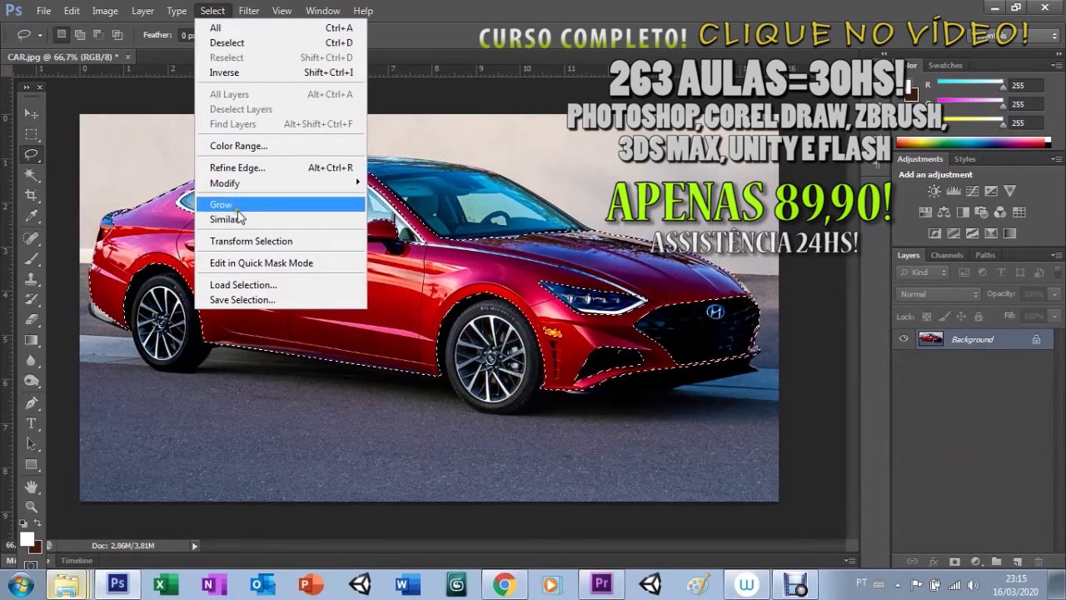
click(243, 285)
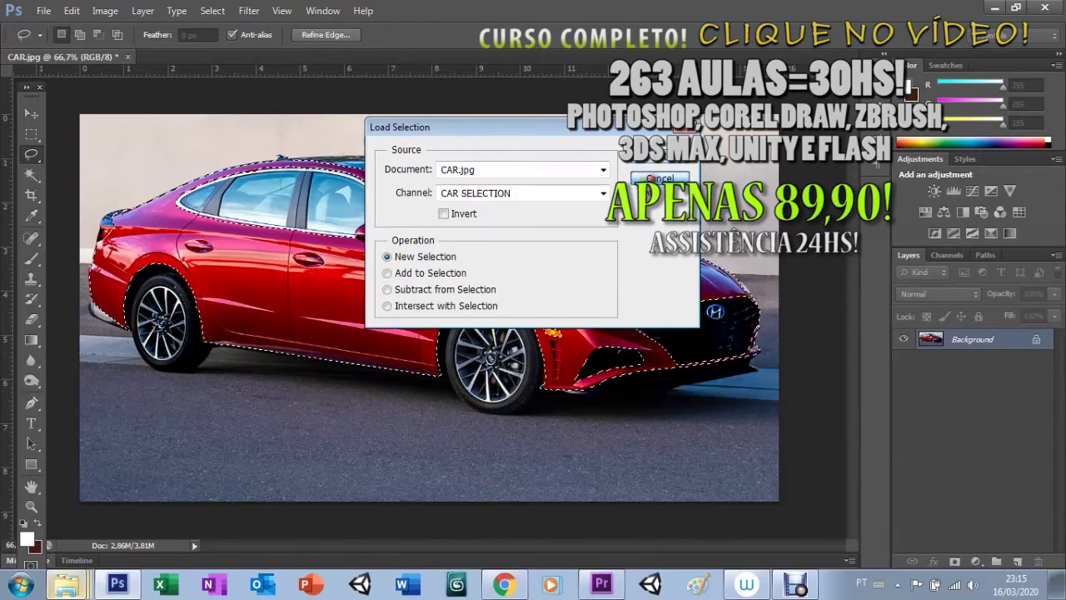
click(658, 180)
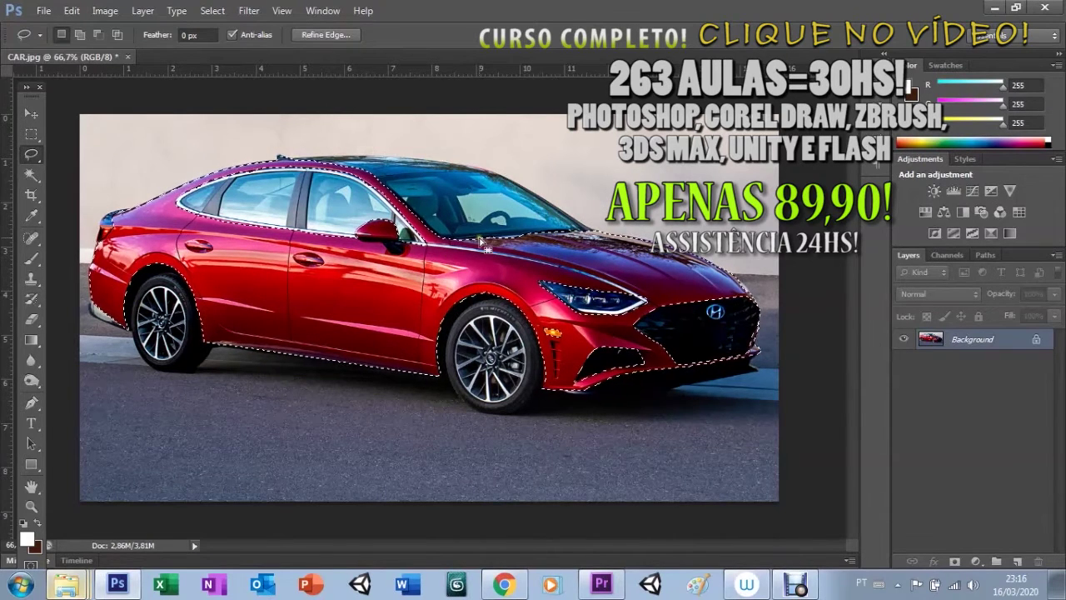
double_click(1018, 339)
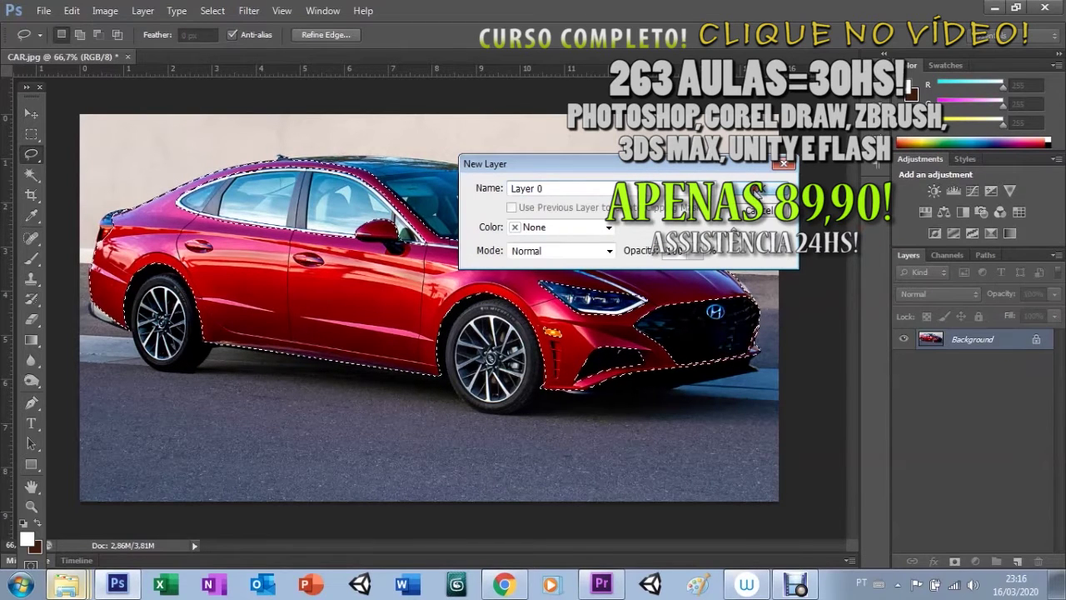
Step: Convert the background into Layer 0 and add a Solid Color fill layer
click(758, 194)
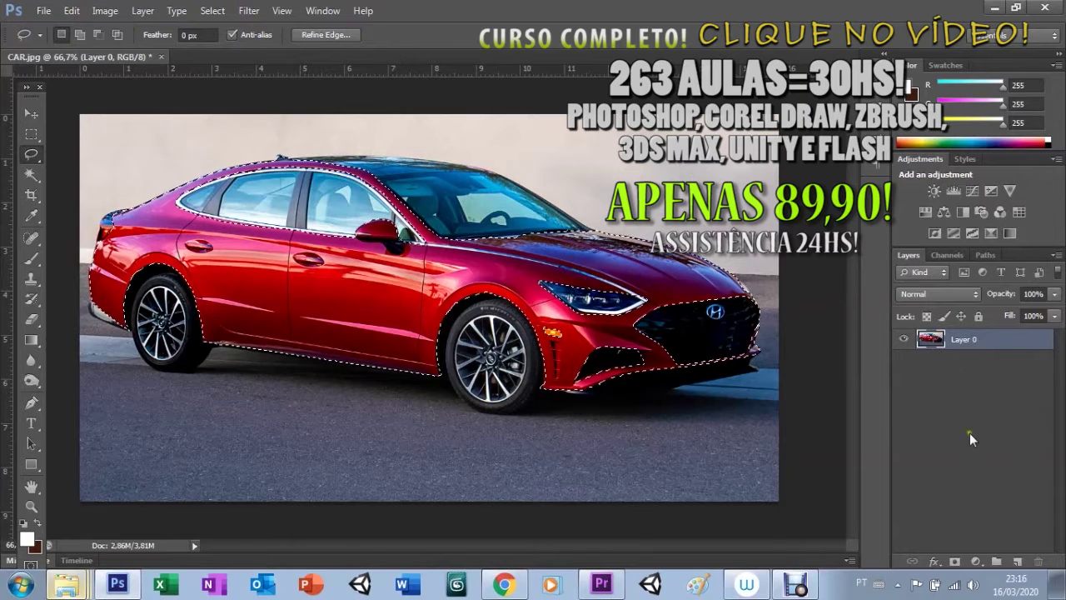
click(976, 566)
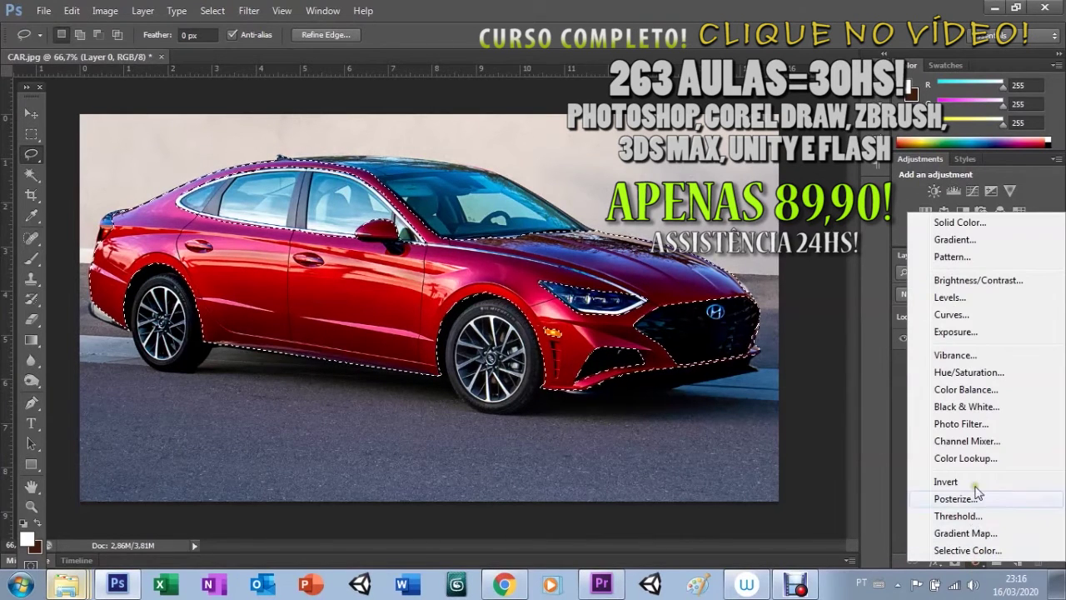
click(961, 223)
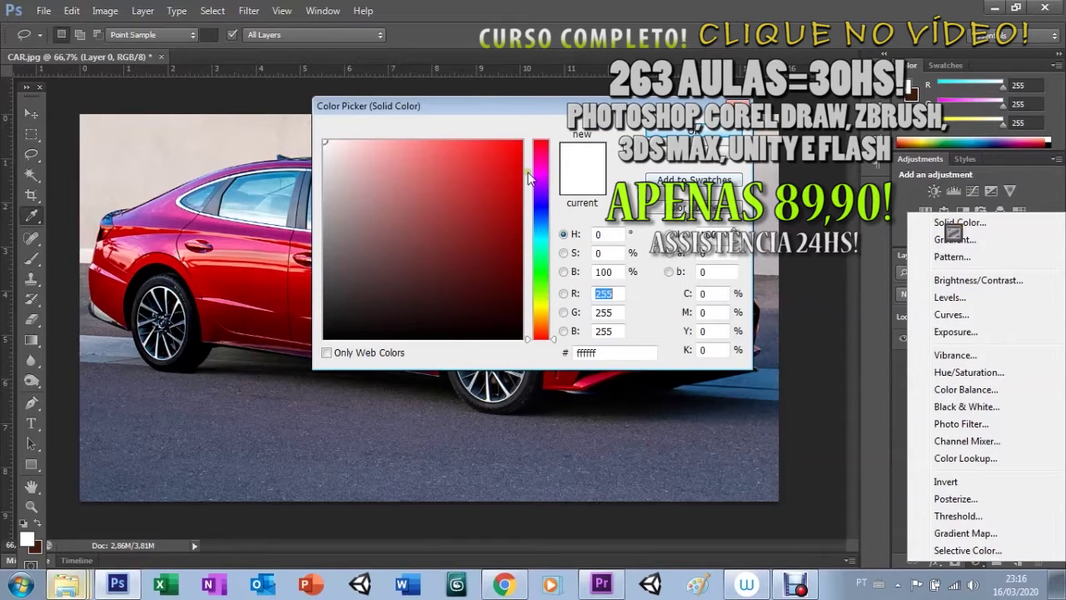
Step: Set the fill colour to purple 4f1ad7 and confirm it
click(533, 201)
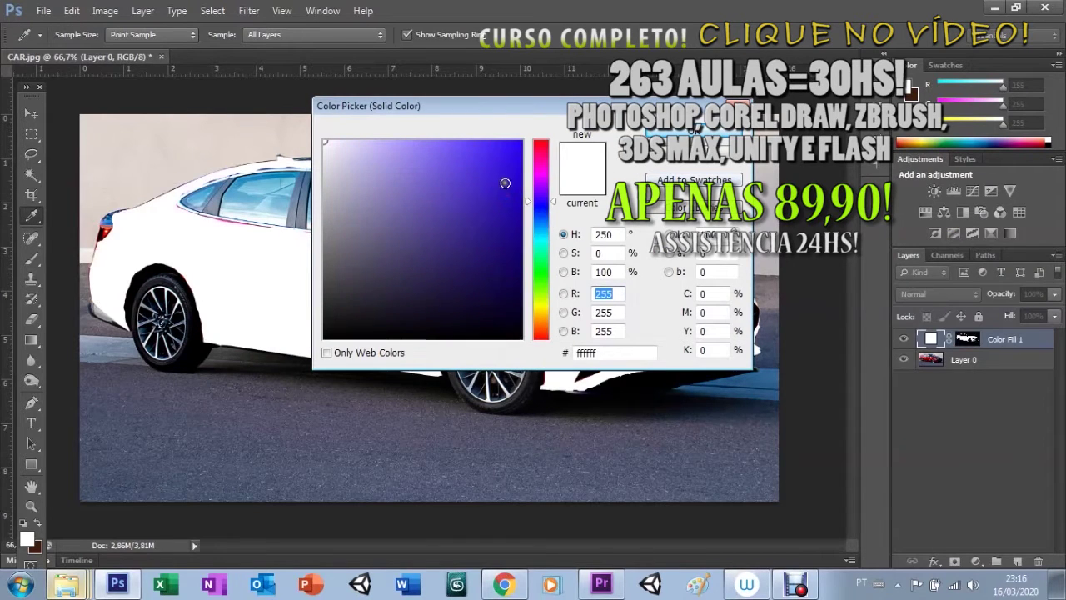
click(500, 172)
click(534, 197)
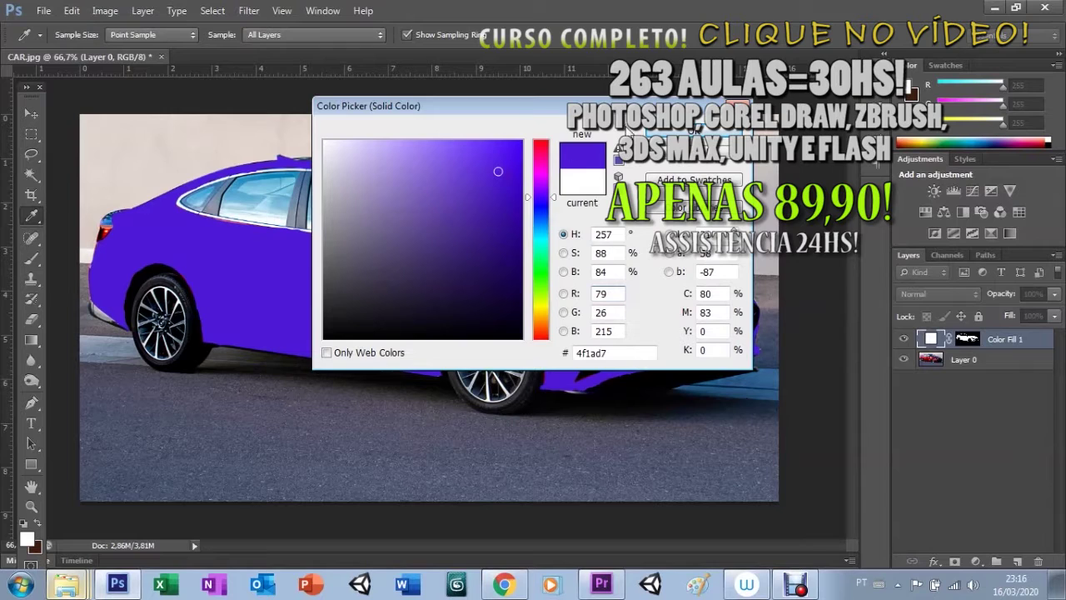
click(672, 133)
key(l)
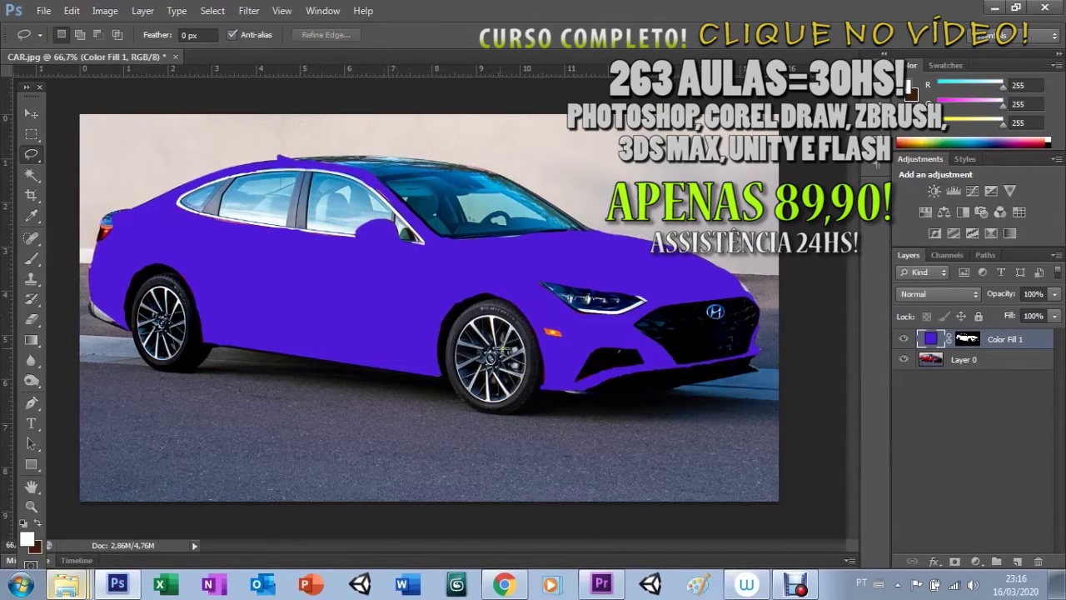
click(922, 294)
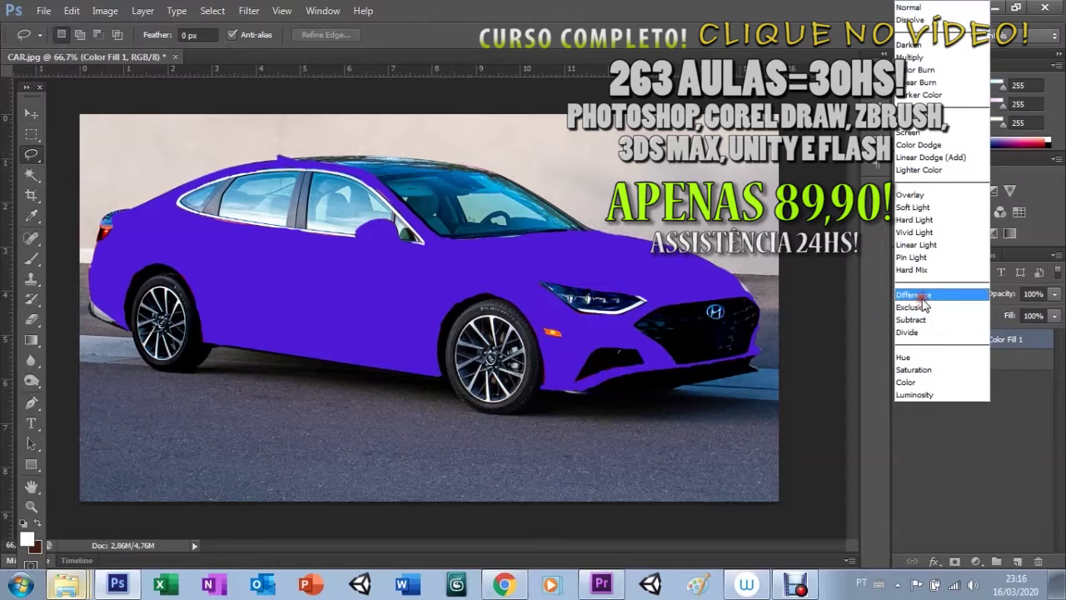
Step: Set Color Fill 1 to Color blend mode and open its mask Properties
click(909, 383)
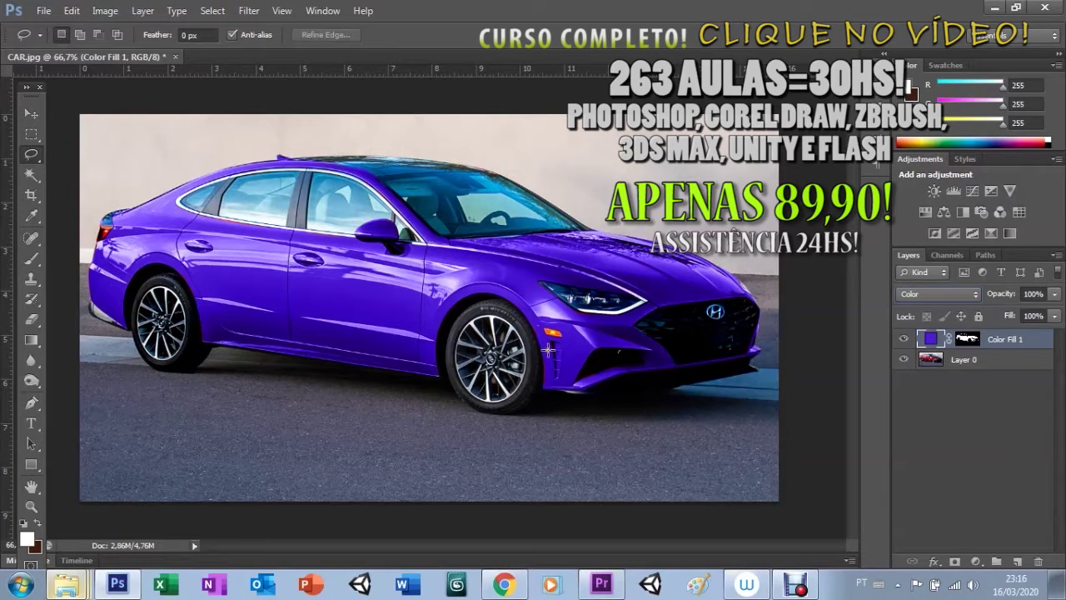
double_click(968, 340)
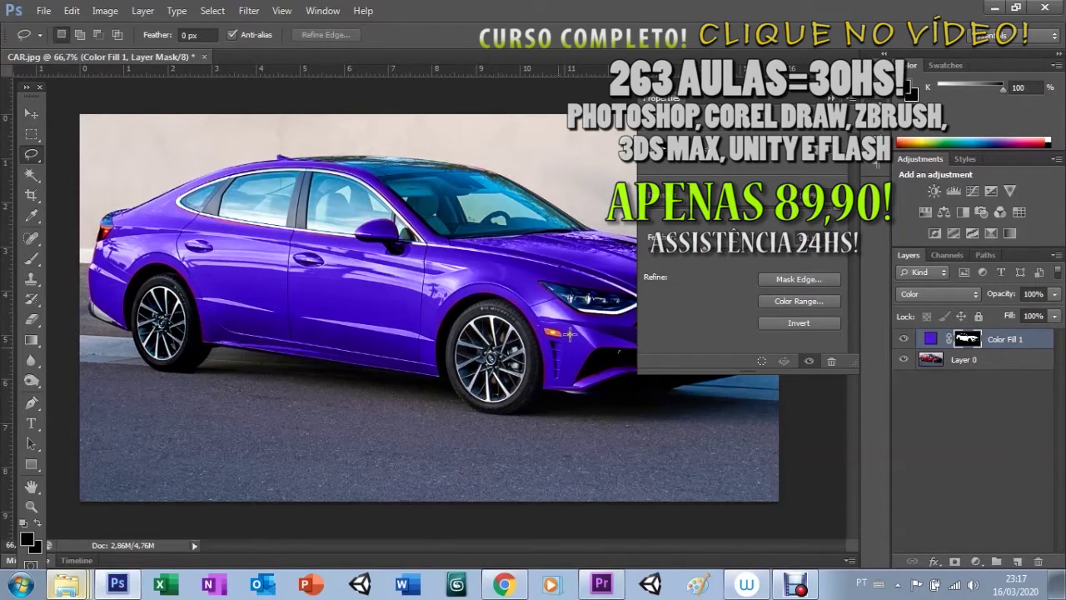
mouse_move(692, 268)
mouse_down()
mouse_move(740, 263)
mouse_move(662, 255)
mouse_up()
Step: Give the fill mask a small feather and close the mask Properties panel
click(692, 259)
drag(700, 265, 659, 260)
click(830, 99)
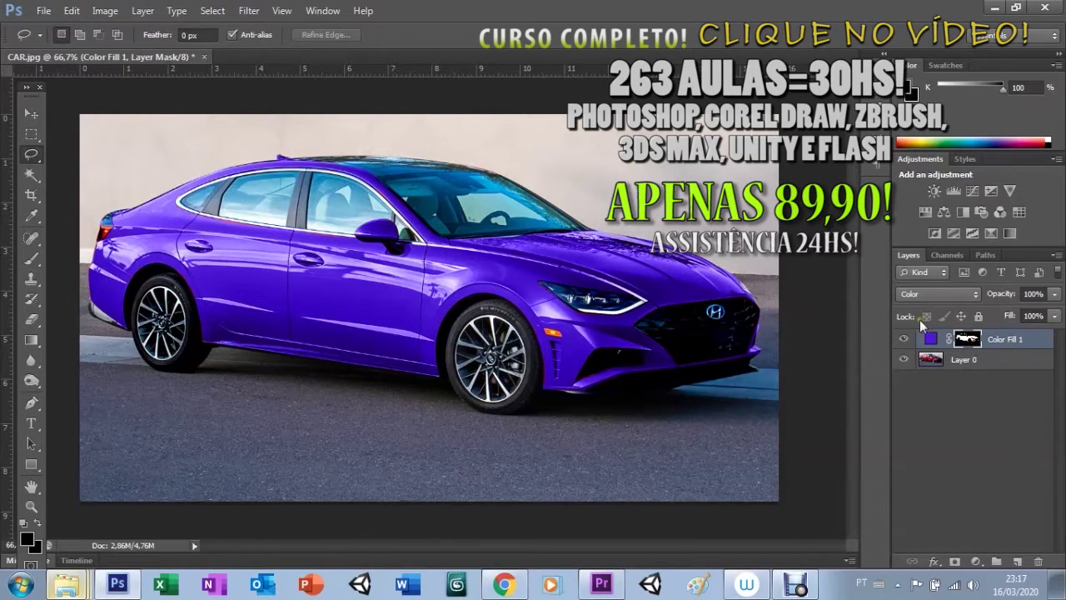
key(z)
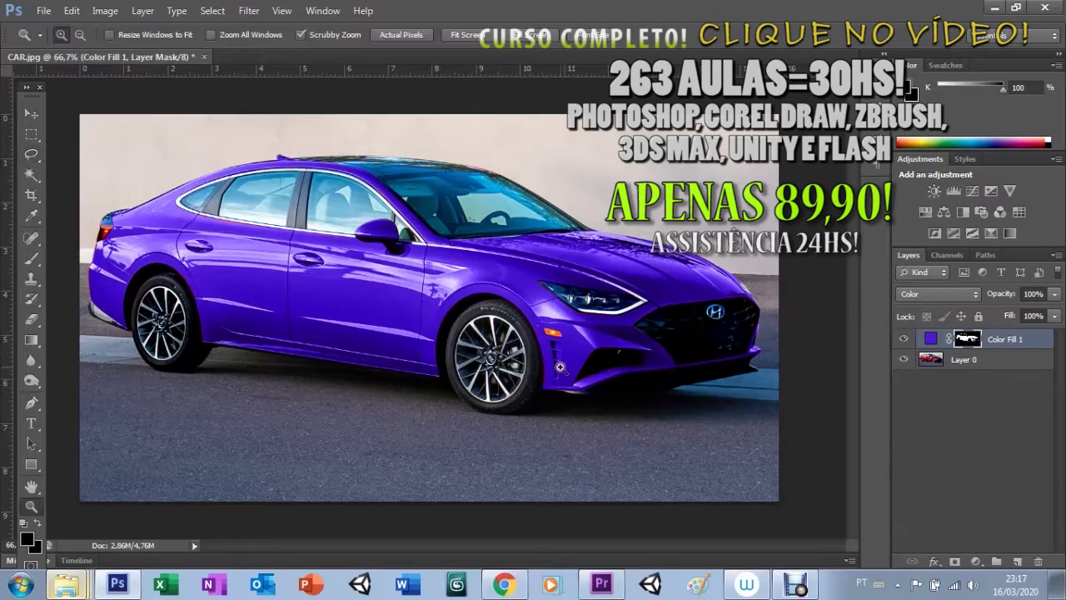
Step: Zoom in on the front wheel and set a regular brush to paint white
mouse_move(560, 360)
mouse_down()
mouse_move(611, 382)
mouse_move(609, 362)
mouse_up()
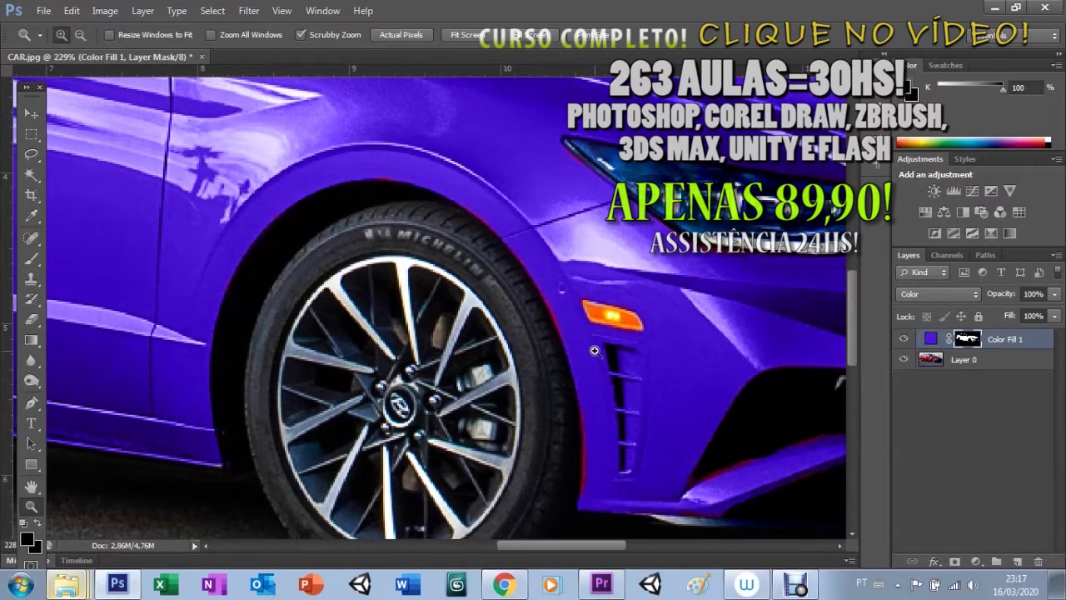
key(b)
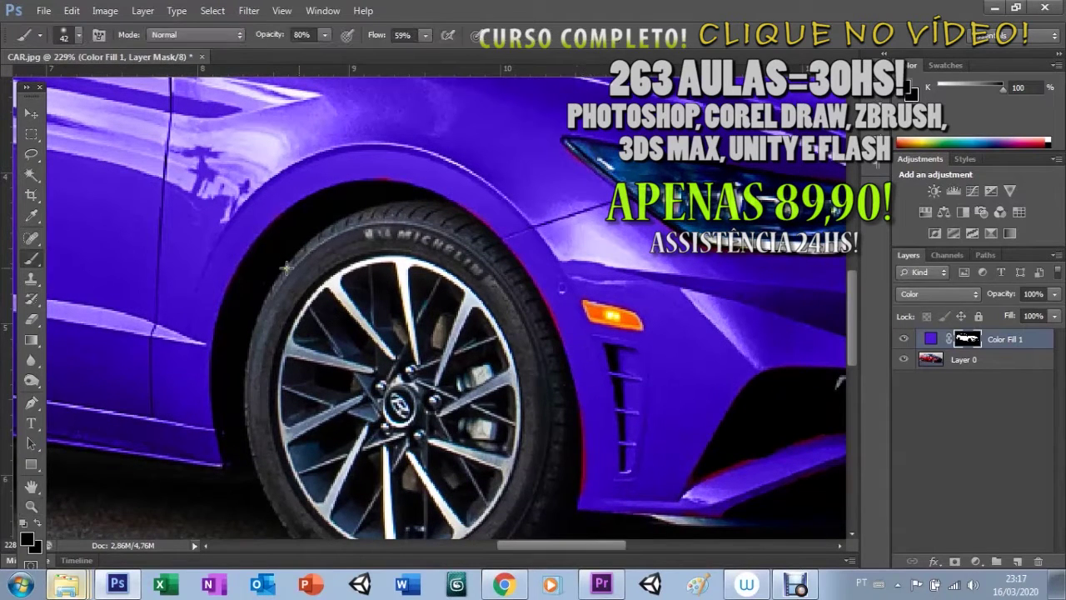
right_click(32, 264)
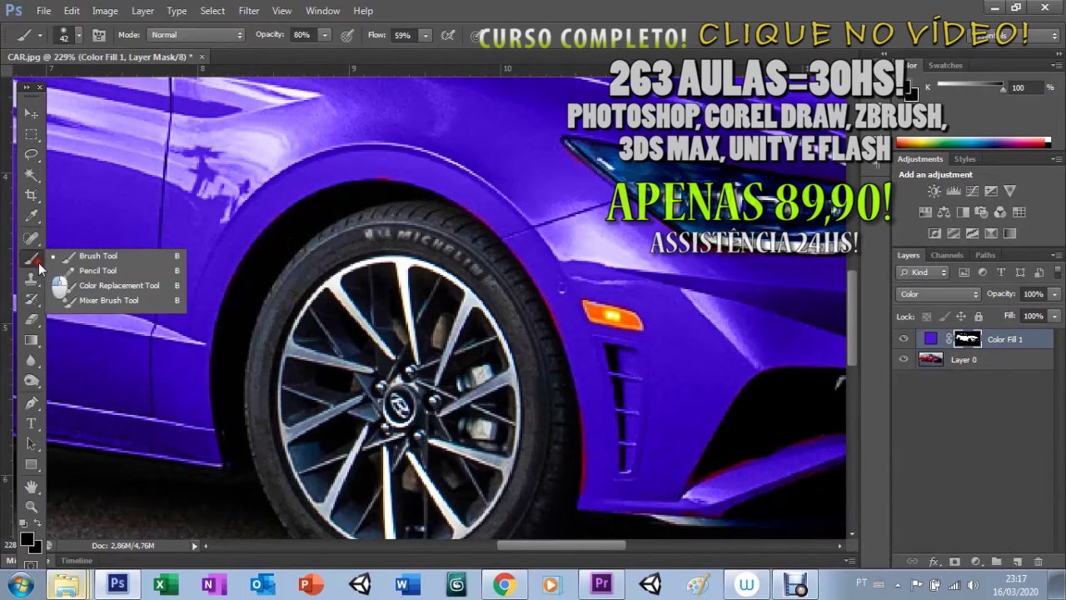
click(69, 261)
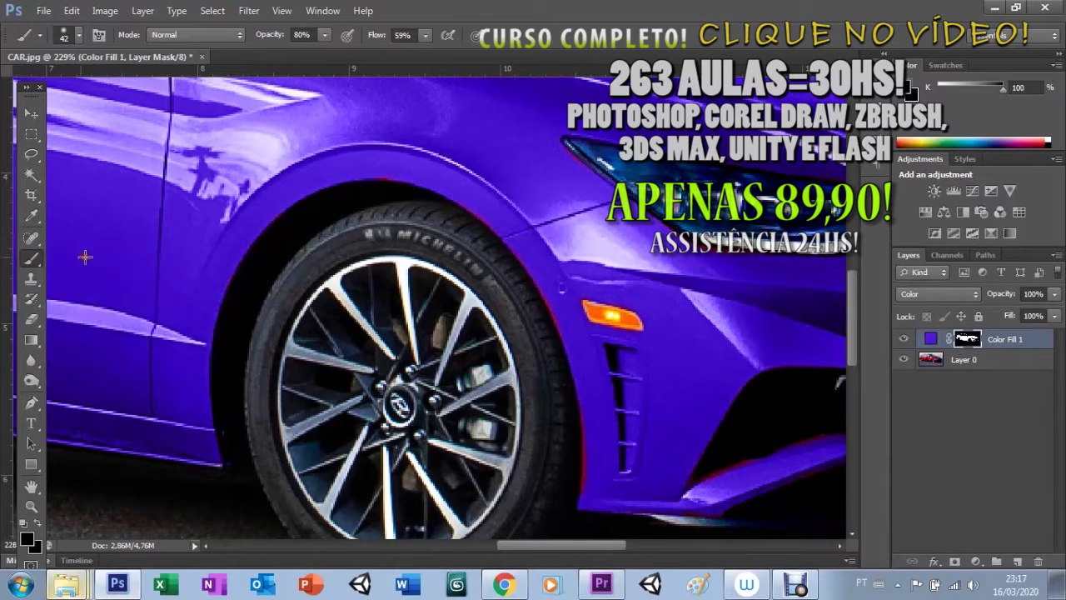
click(912, 87)
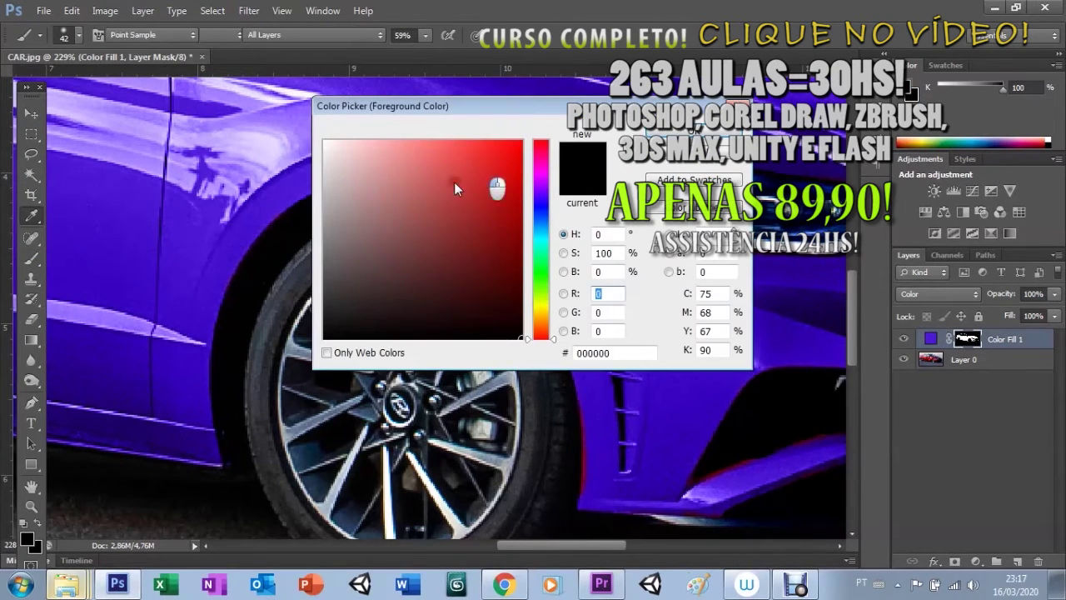
click(360, 161)
drag(360, 161, 311, 123)
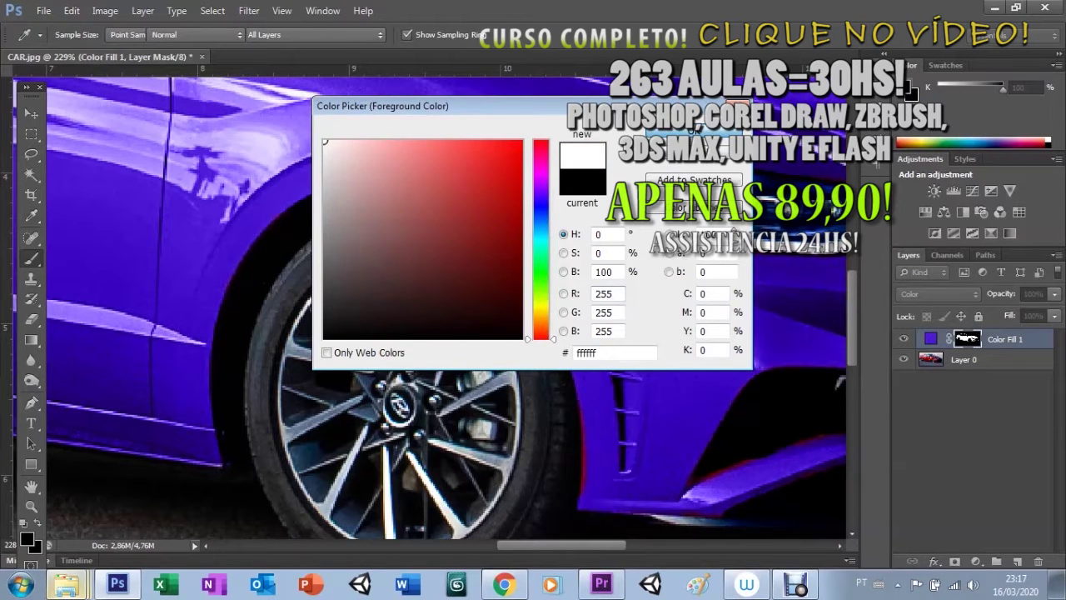
key(Return)
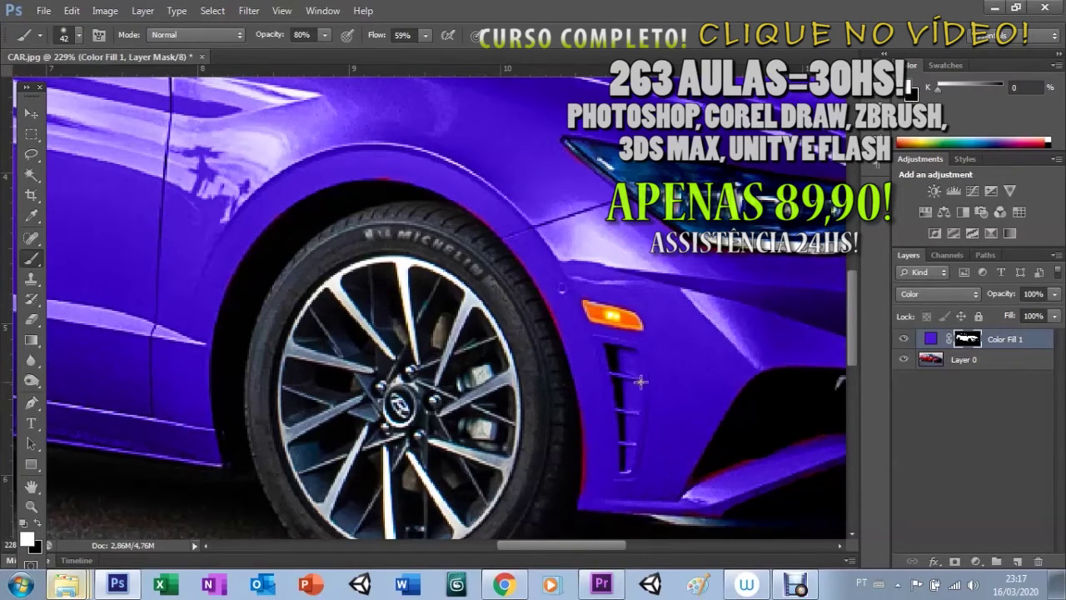
Step: Enlarge the brush to about 67 px and target the Color Fill 1 mask
right_click(620, 374)
drag(659, 397, 678, 403)
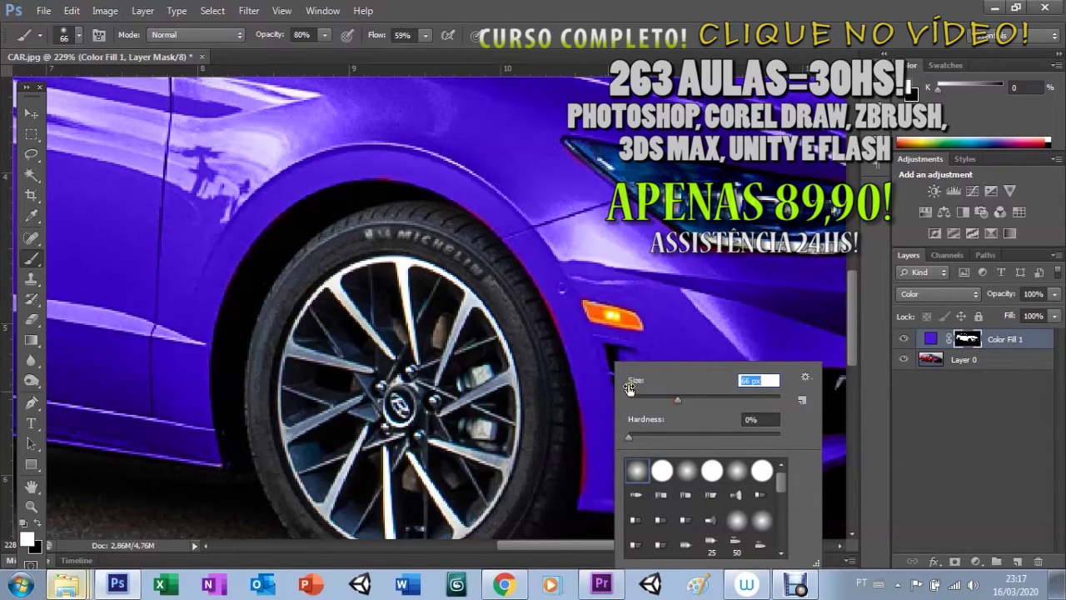
key(Return)
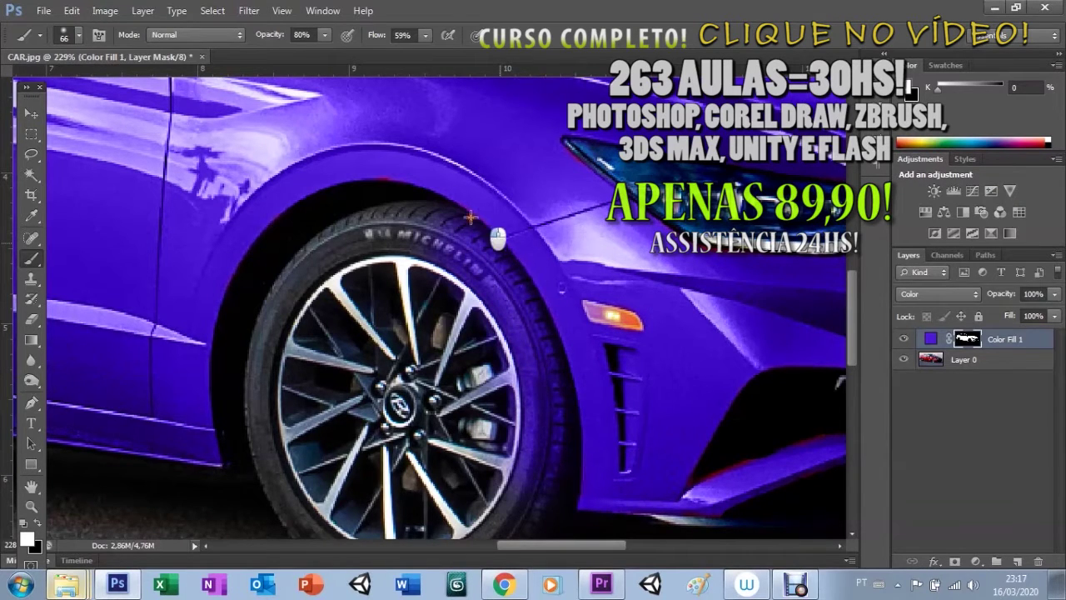
click(949, 339)
Step: Shrink the brush to about 17 px and zoom in on the front wheel arch
right_click(613, 315)
drag(648, 349, 642, 351)
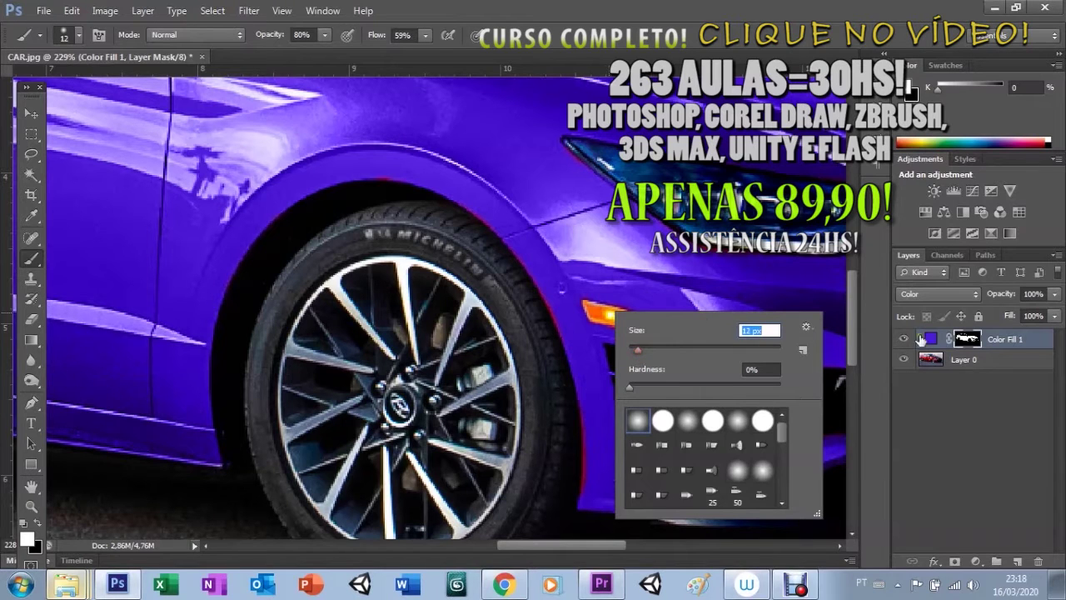
click(969, 341)
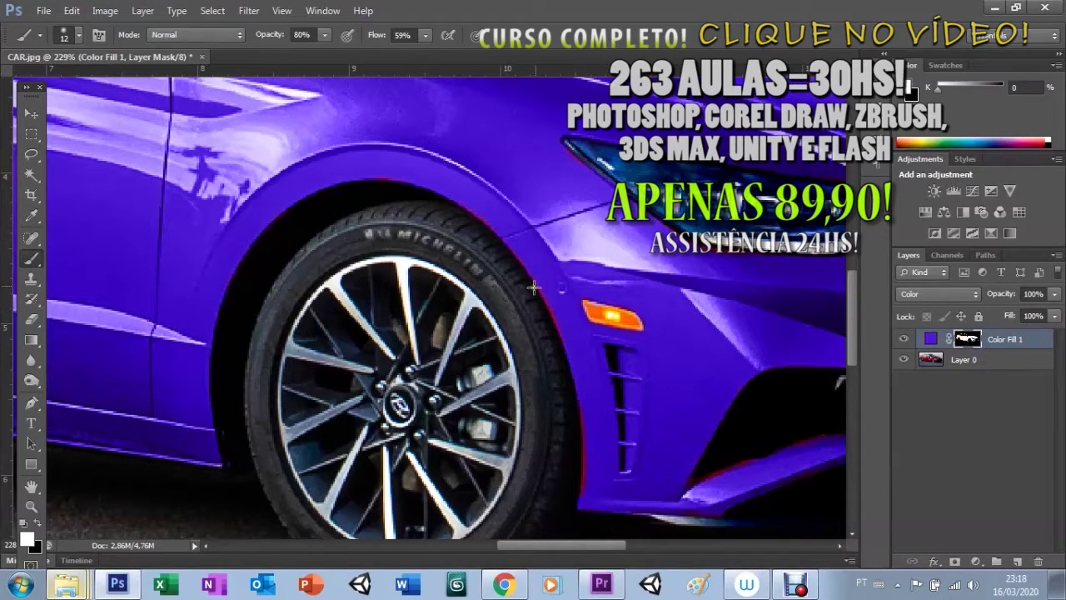
key(z)
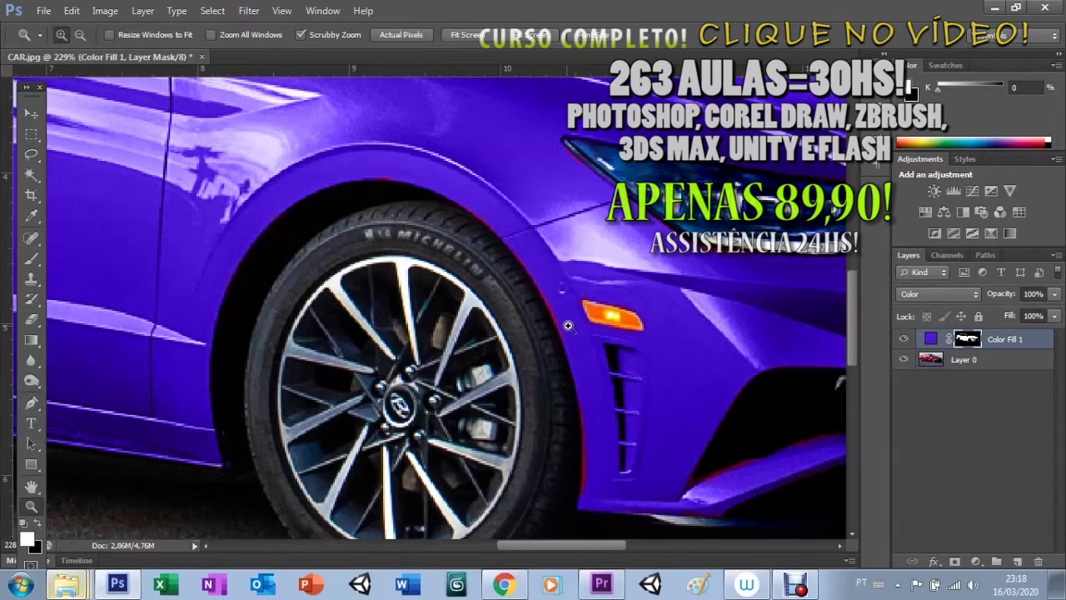
click(575, 331)
key(b)
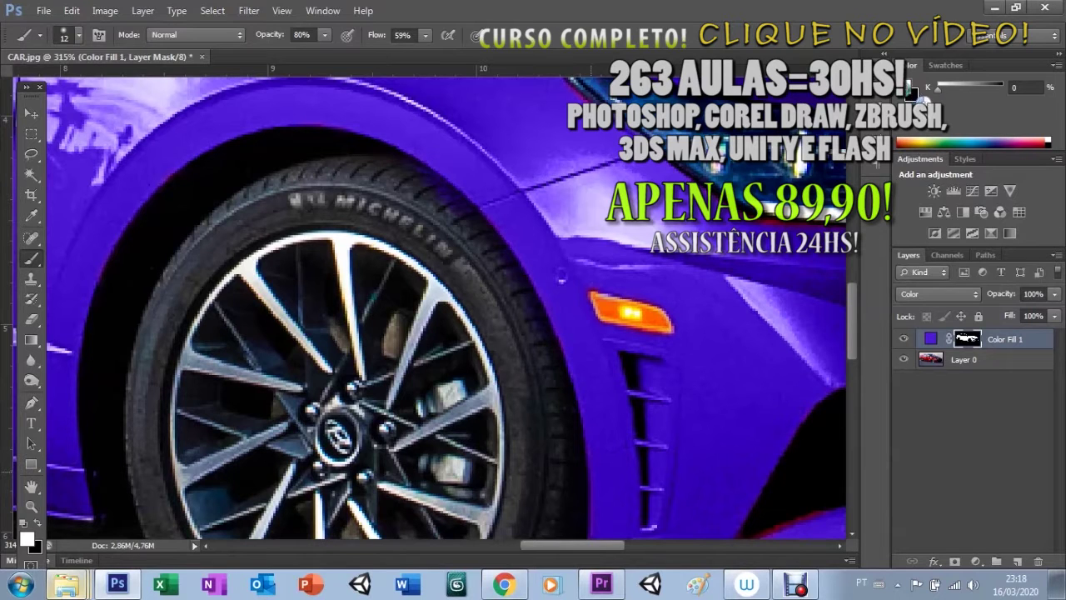
Step: Switch to a hard round 7 px brush painting black
click(913, 93)
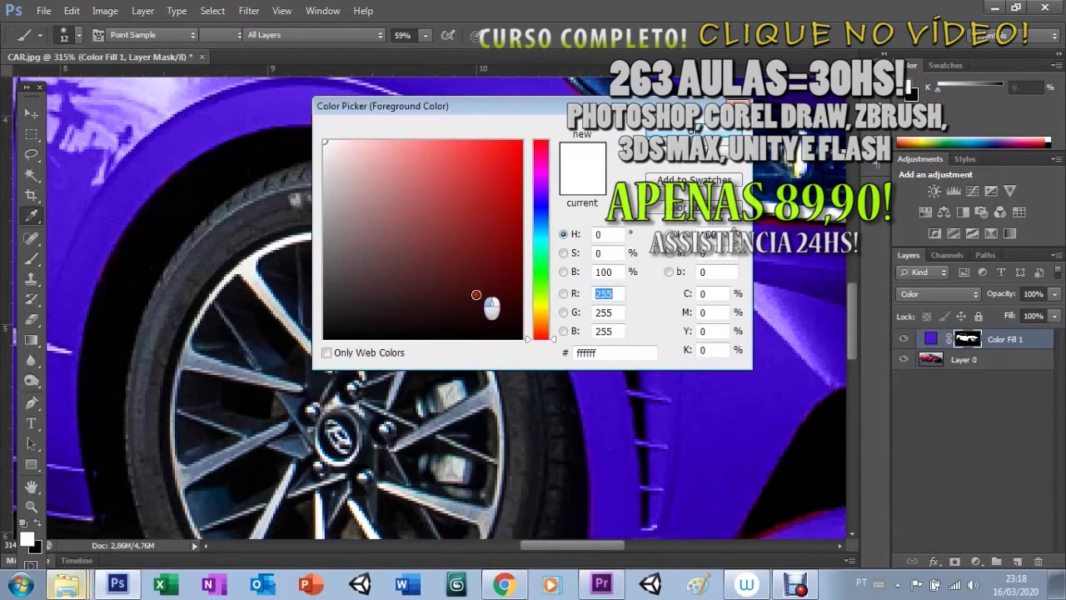
click(539, 347)
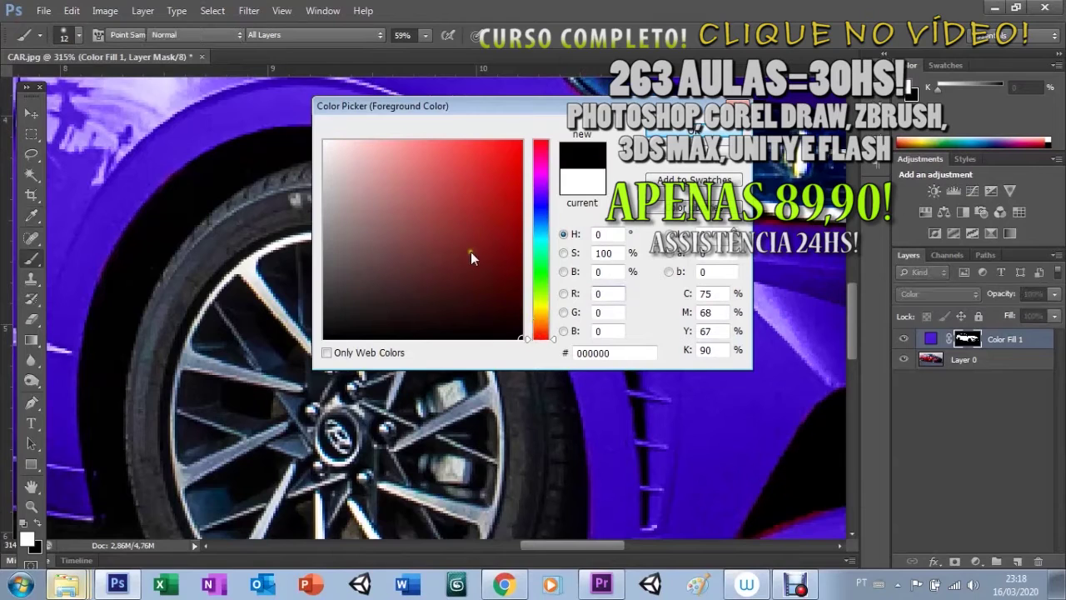
key(Return)
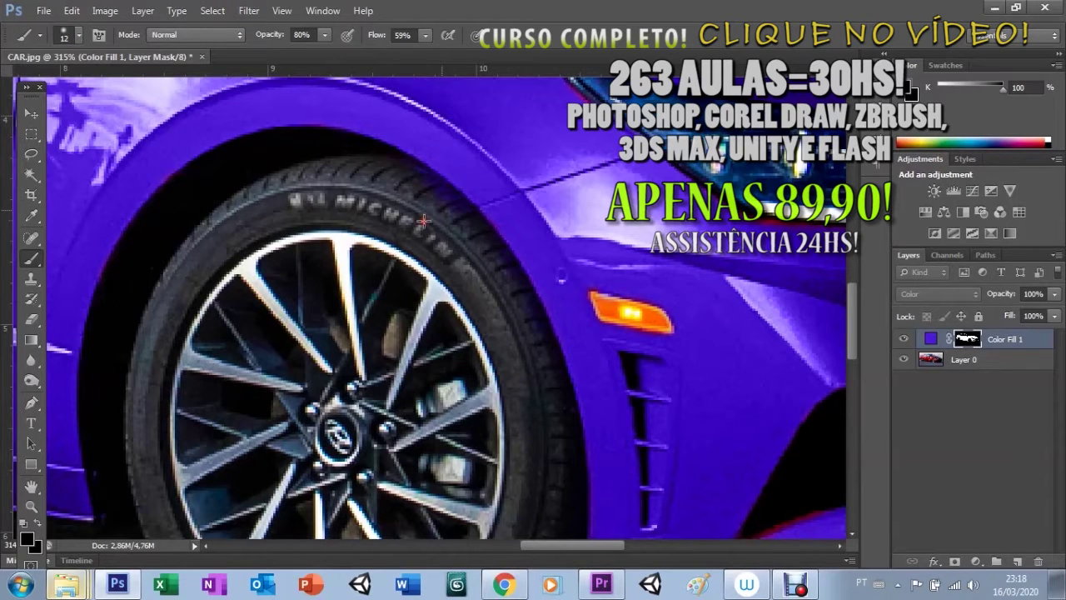
right_click(404, 212)
click(442, 321)
drag(423, 249, 420, 248)
click(400, 180)
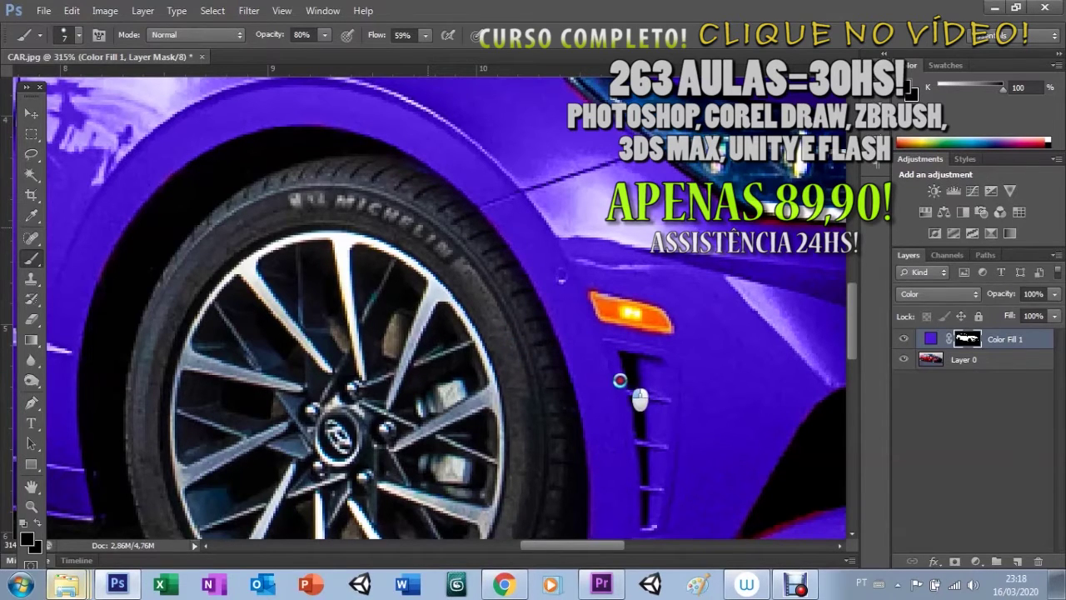
Step: Zoom in on the front fender and headlight and begin choosing a new foreground colour
scroll(619, 381, down, 1)
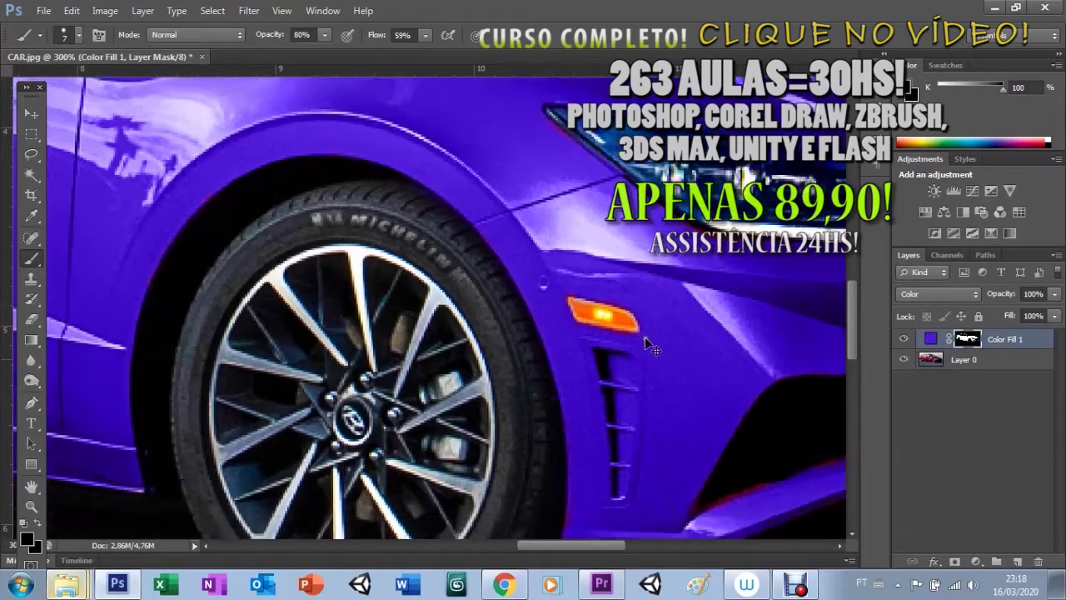
scroll(644, 337, down, 1)
key(z)
click(704, 263)
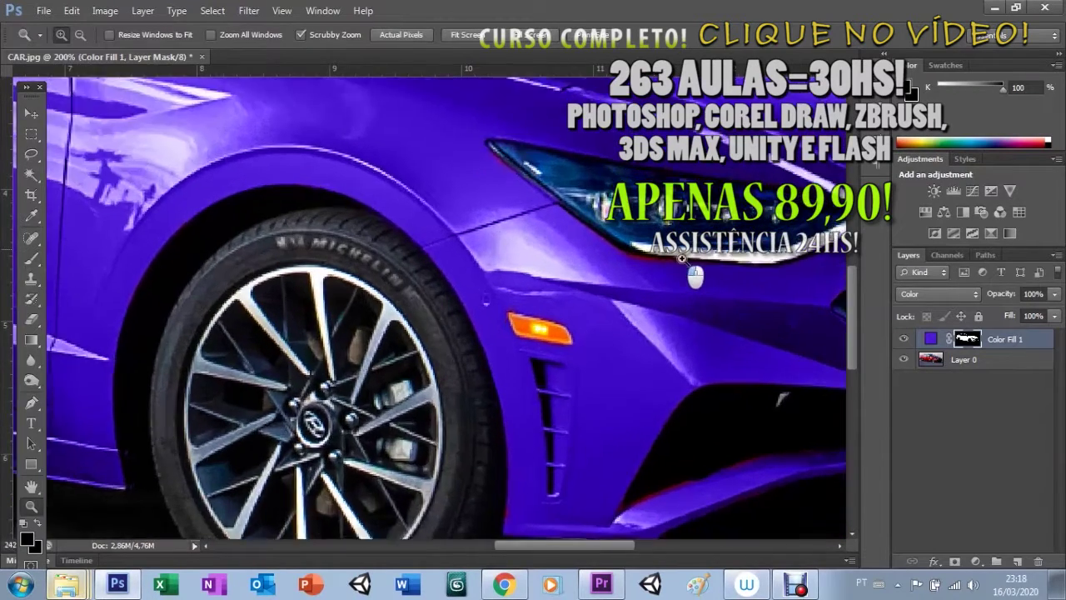
key(b)
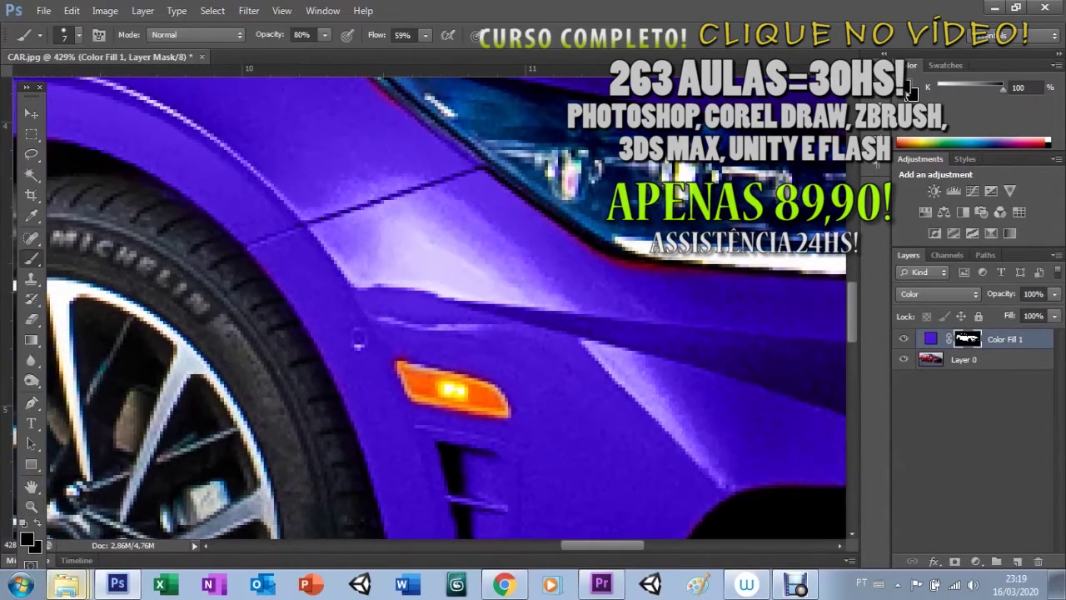
click(910, 92)
click(306, 132)
Step: Set the foreground to white and paint the mask along the headlight and lower bumper
drag(414, 190, 325, 142)
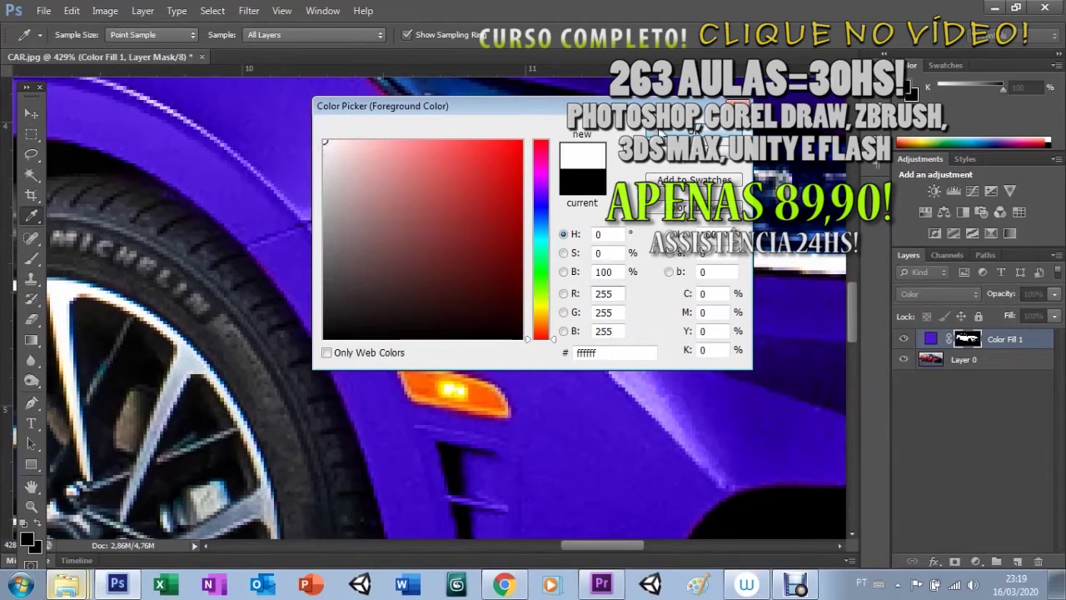
click(666, 131)
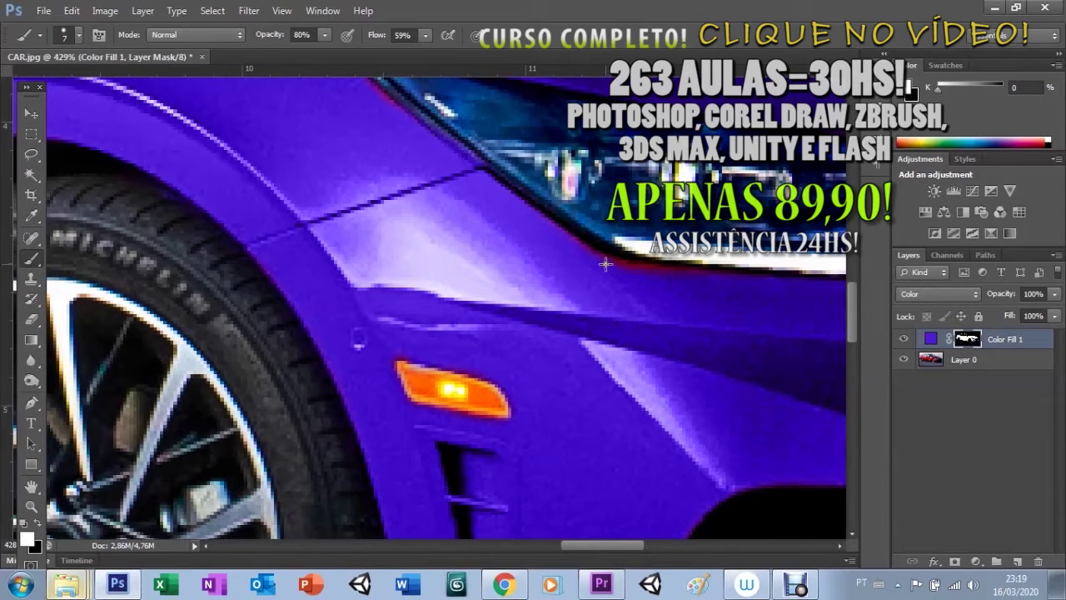
drag(623, 266, 566, 234)
drag(852, 325, 852, 368)
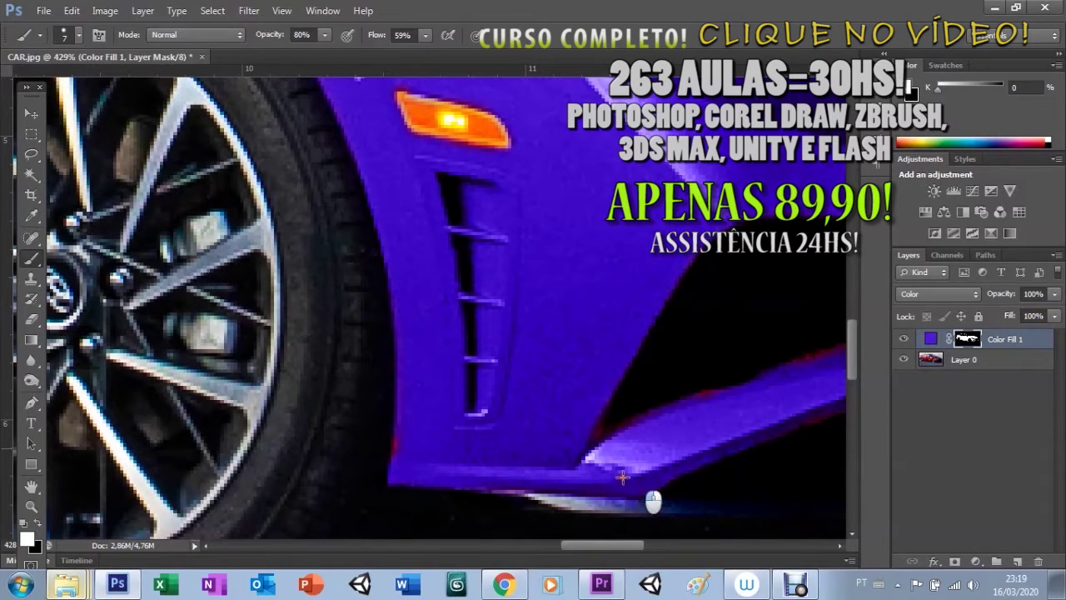
click(958, 372)
drag(609, 549, 650, 549)
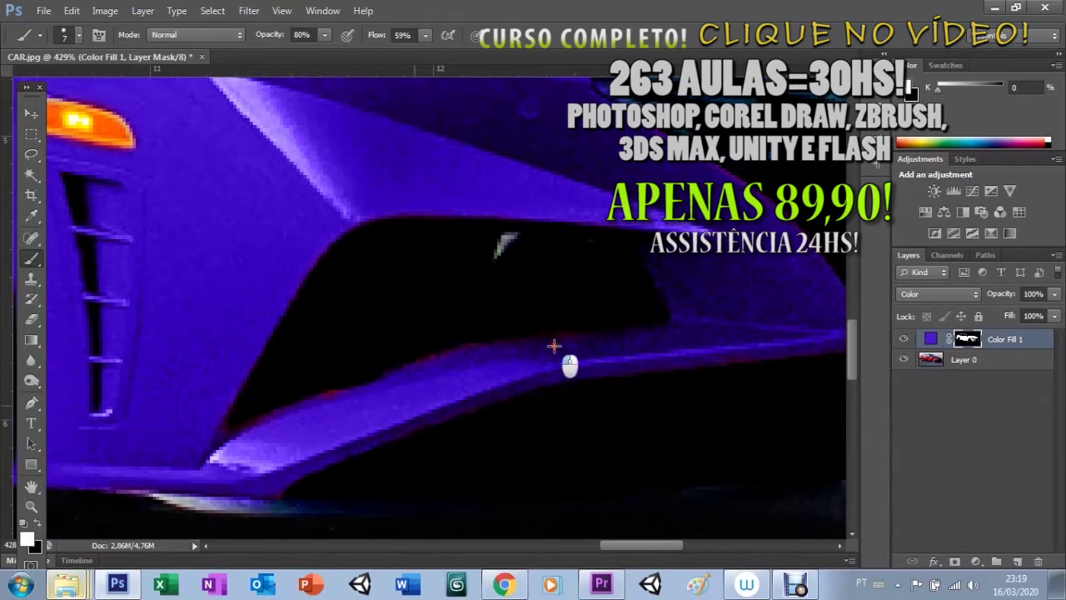
mouse_move(328, 413)
mouse_down()
mouse_move(322, 424)
mouse_move(334, 403)
mouse_up()
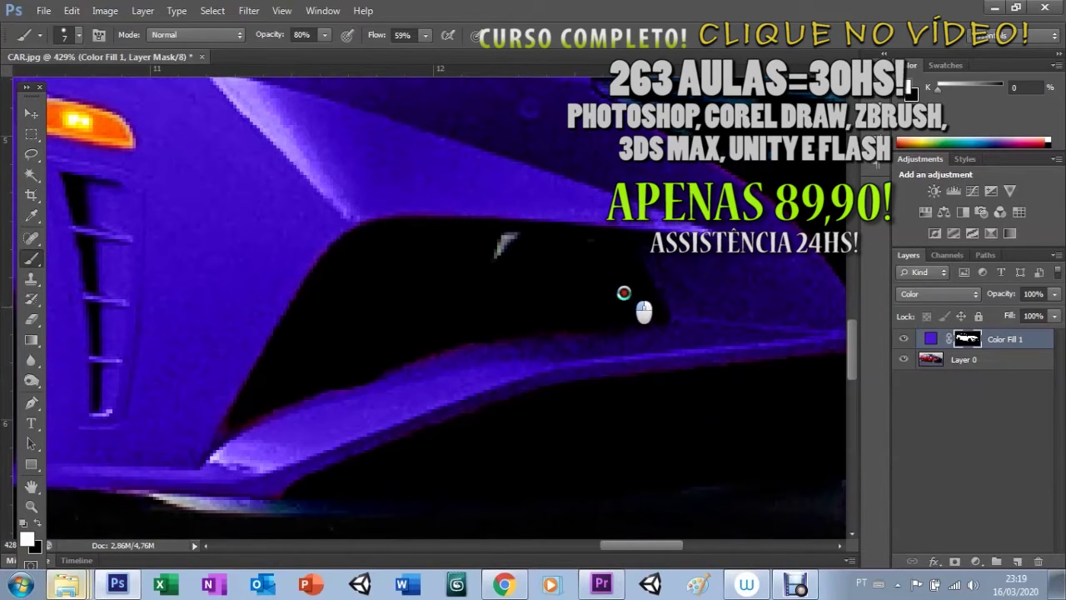
Step: Raise brush opacity to 100% and zoom out to see the whole car front
key(0)
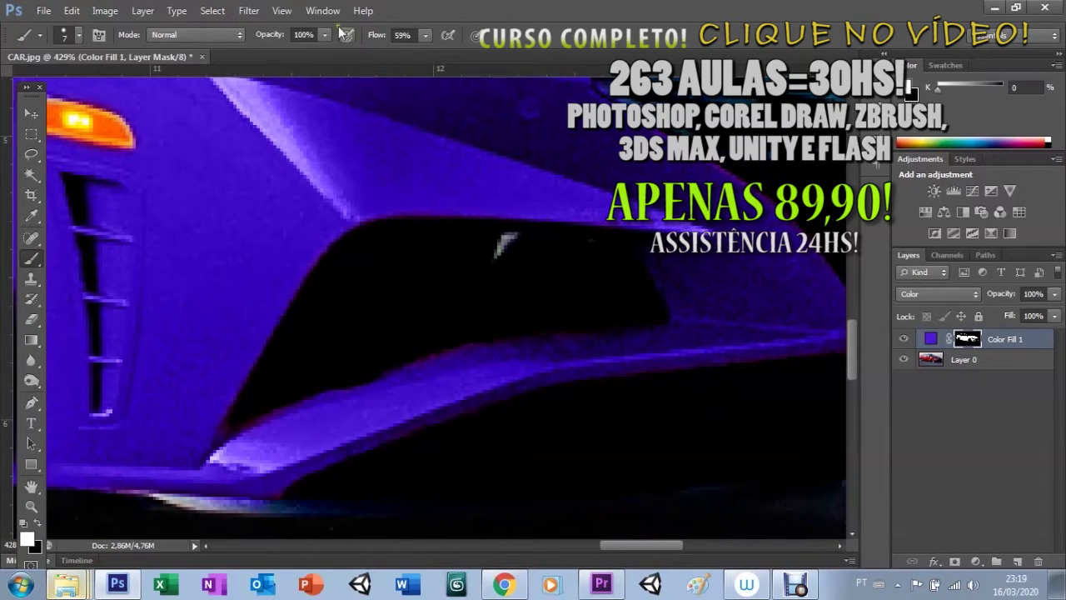
key(ctrl+minus)
key(ctrl+minus)
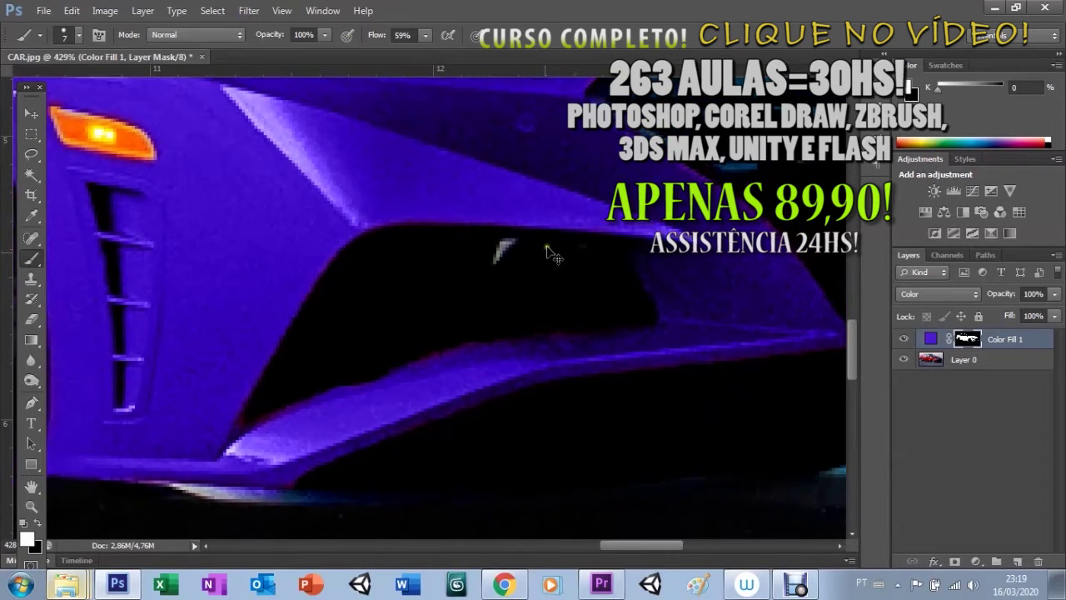
key(ctrl+minus)
key(ctrl+minus)
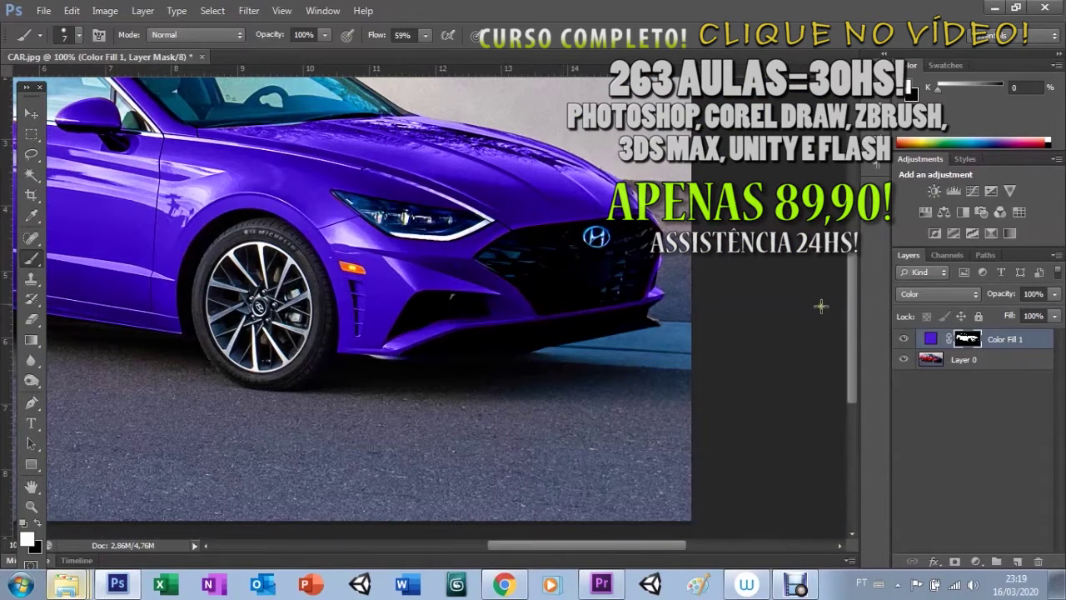
Step: Move around the view and fit the whole car in the window
drag(853, 332, 848, 287)
mouse_move(623, 546)
mouse_down()
mouse_move(601, 556)
mouse_move(472, 554)
mouse_up()
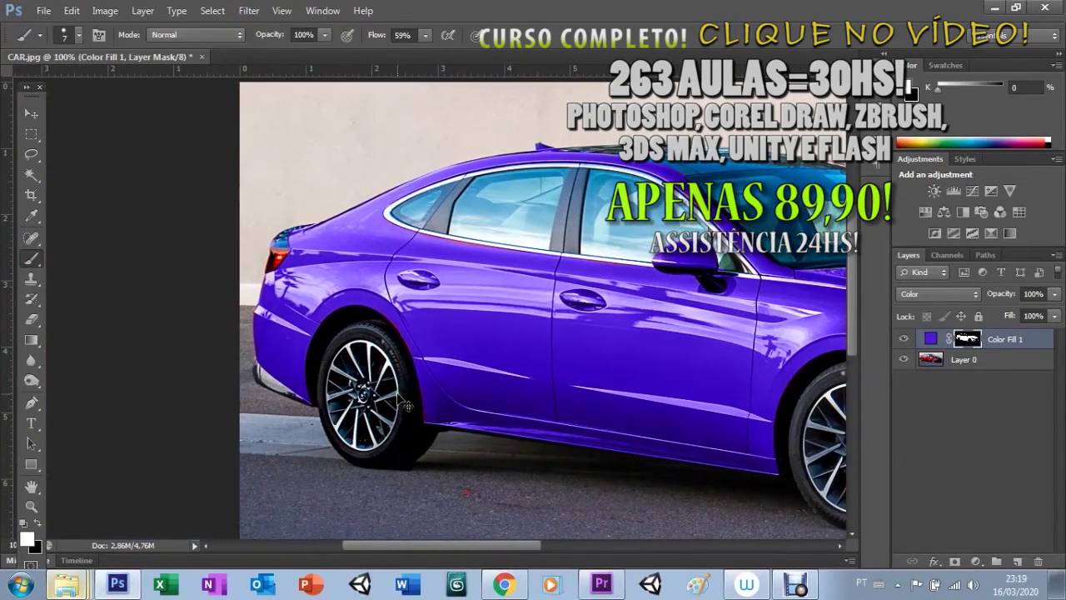
key(ctrl+plus)
key(ctrl+plus)
key(ctrl+plus)
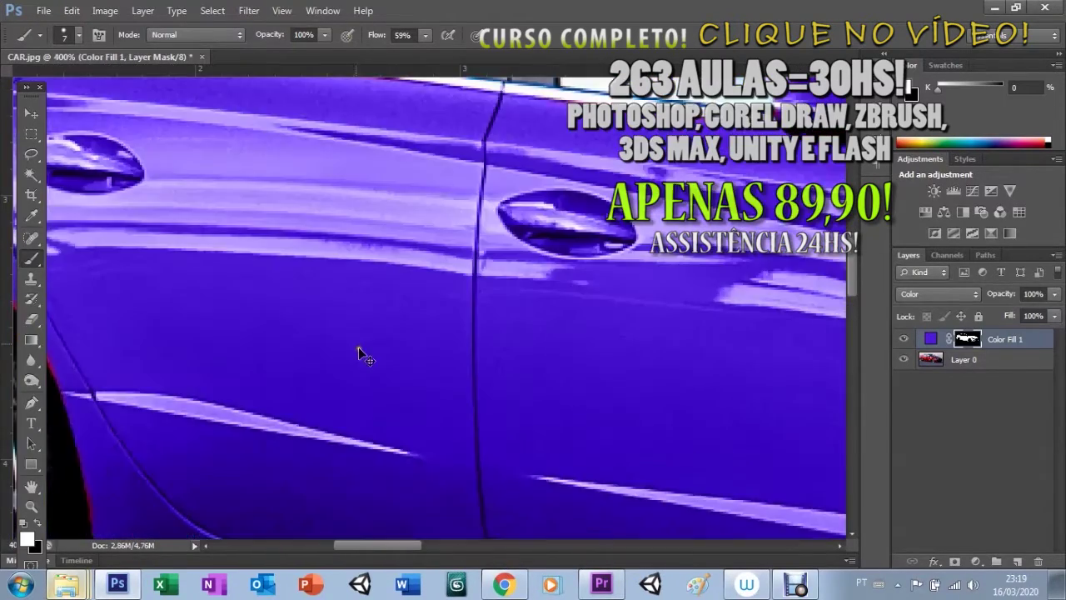
key(ctrl+0)
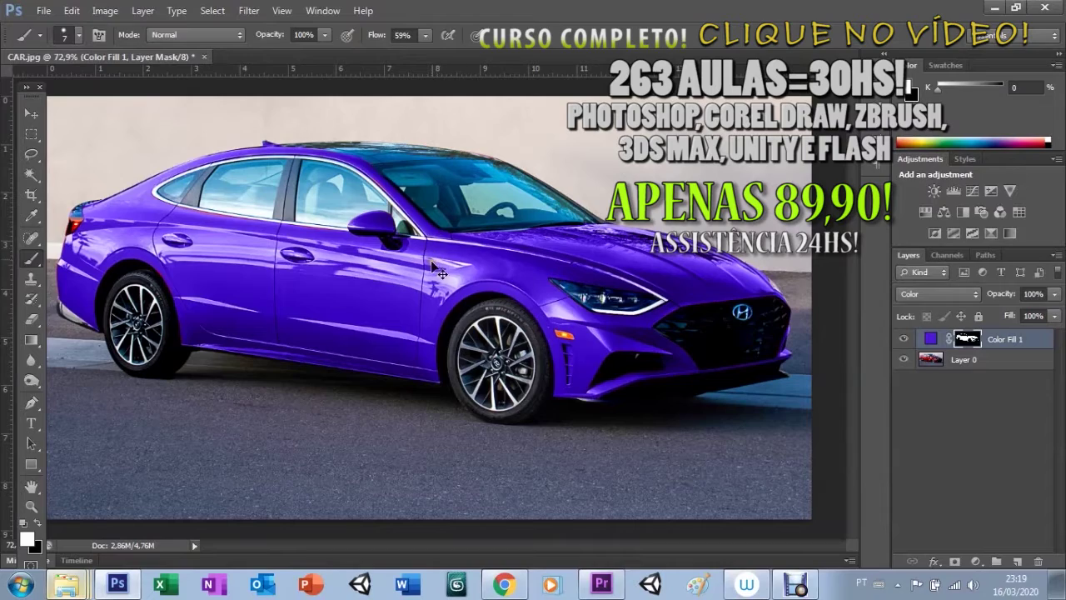
scroll(256, 288, down, 1)
scroll(256, 288, down, 2)
scroll(209, 267, up, 1)
scroll(152, 241, up, 3)
scroll(151, 242, down, 1)
scroll(147, 283, down, 2)
Step: Zoom into the rear wheel arch and paint the mask over its red fringe
key(z)
drag(170, 282, 307, 312)
key(b)
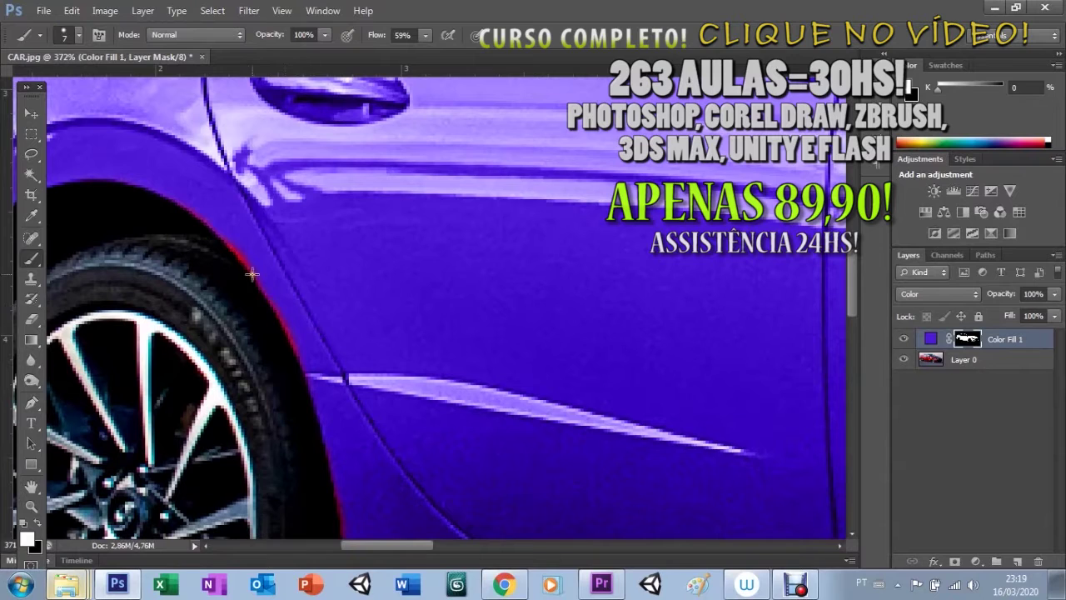
drag(232, 235, 314, 359)
click(852, 339)
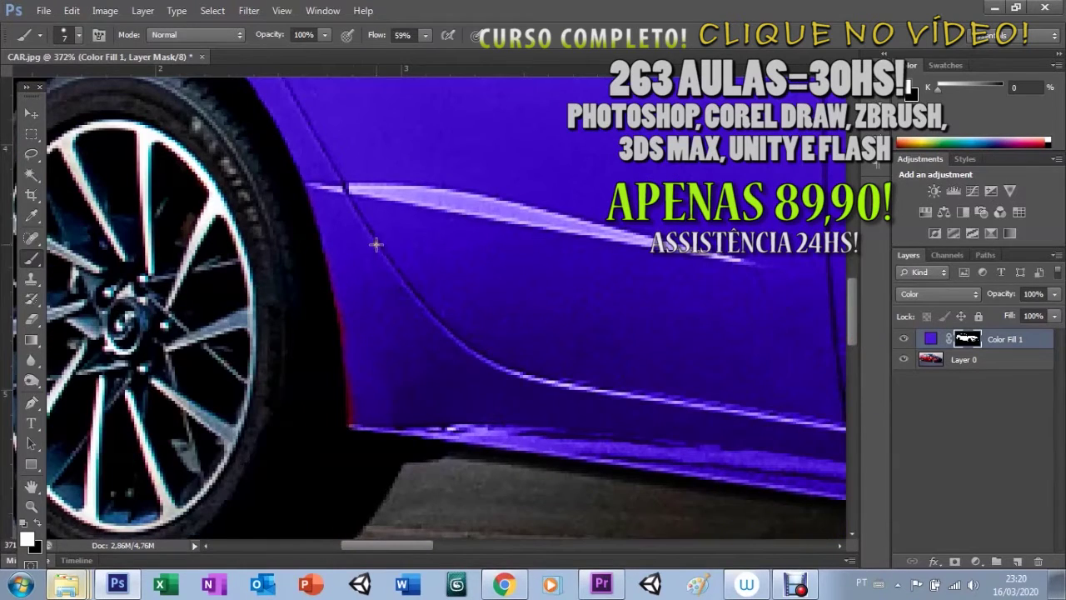
drag(337, 285, 347, 421)
key(ctrl+minus)
key(ctrl+minus)
key(ctrl+minus)
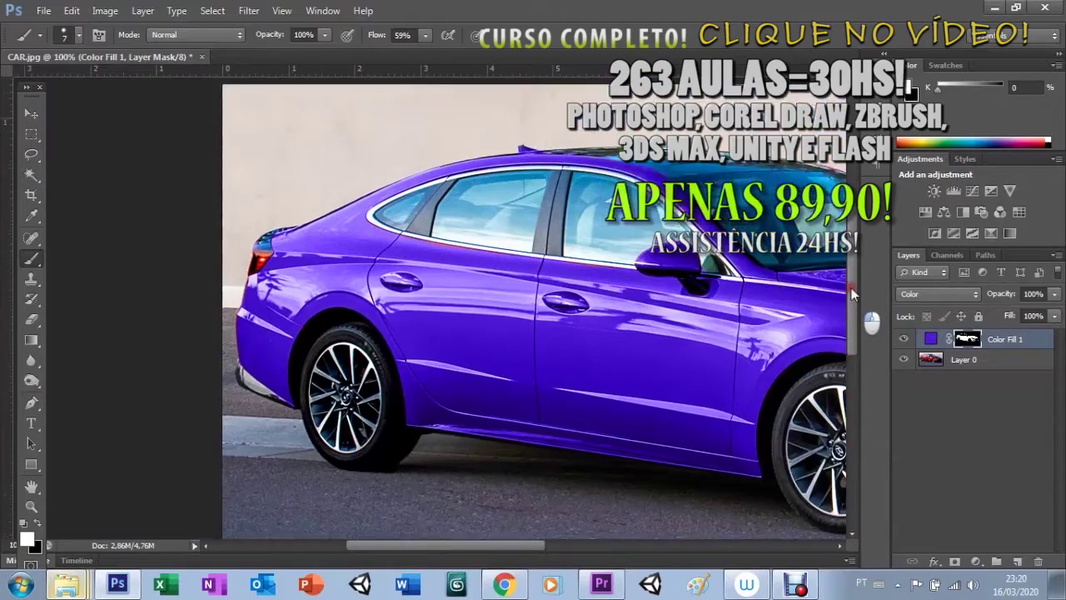
scroll(454, 308, up, 3)
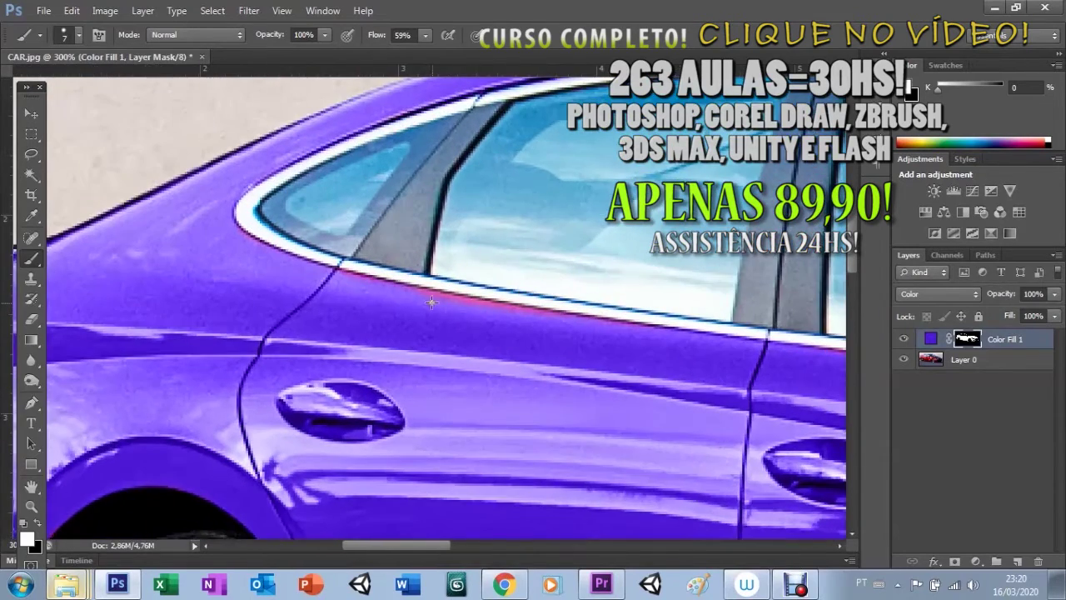
scroll(454, 307, up, 2)
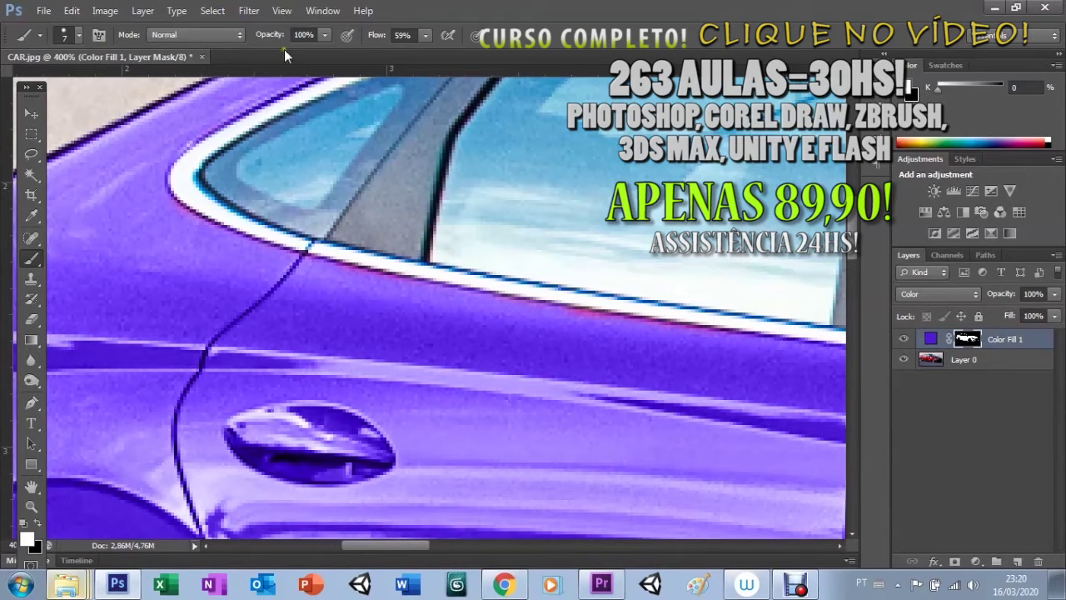
click(26, 121)
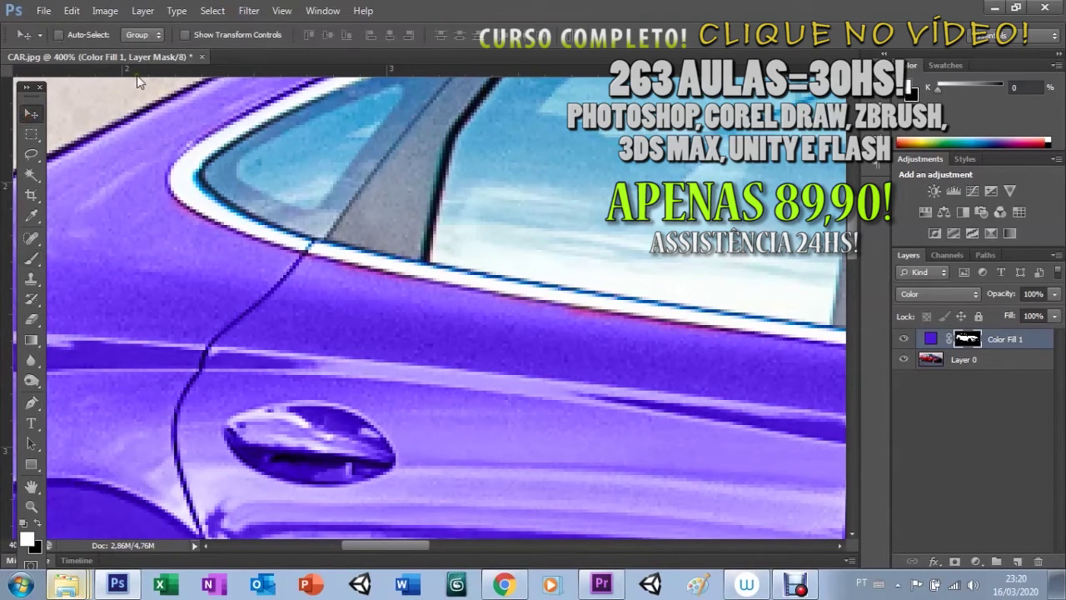
Step: Select Layer 0 and open Hue/Saturation, then cancel it without changes
click(957, 367)
key(ctrl+u)
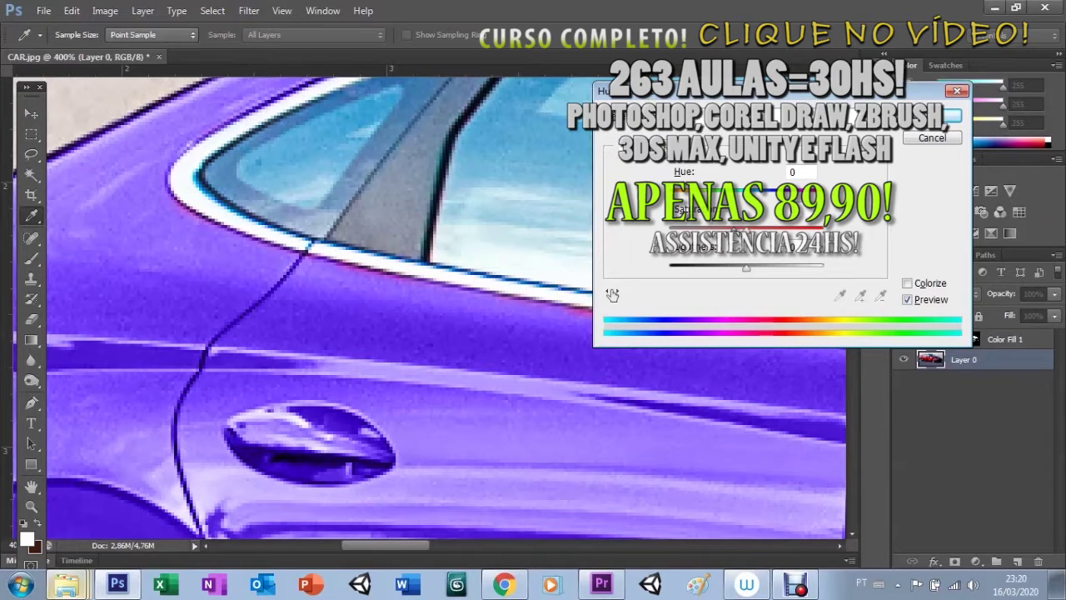
click(918, 136)
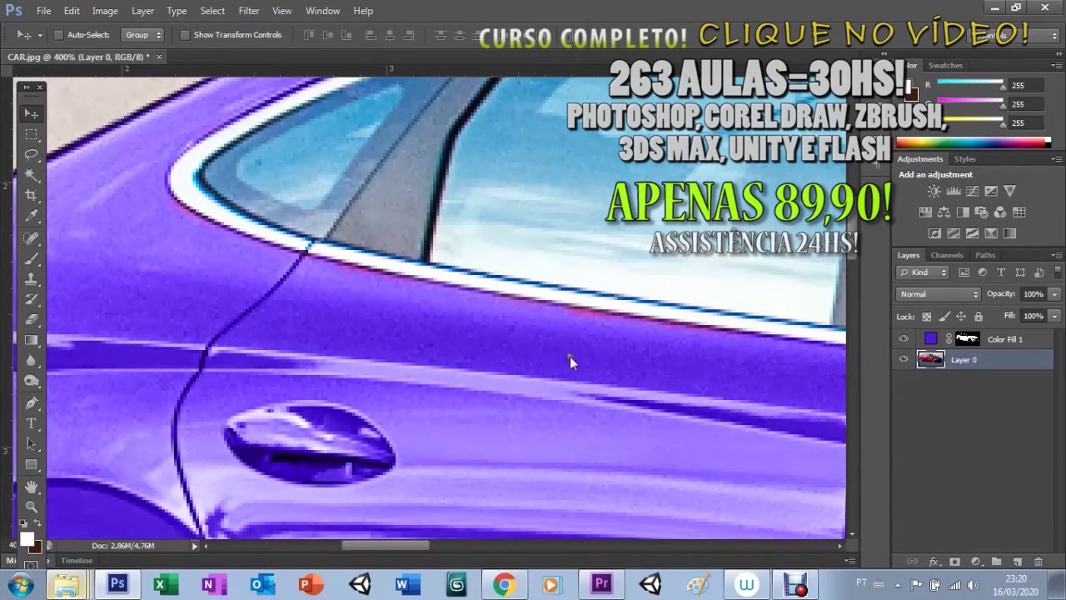
Step: Undo the stray white brush stroke and target the Color Fill 1 mask
key(b)
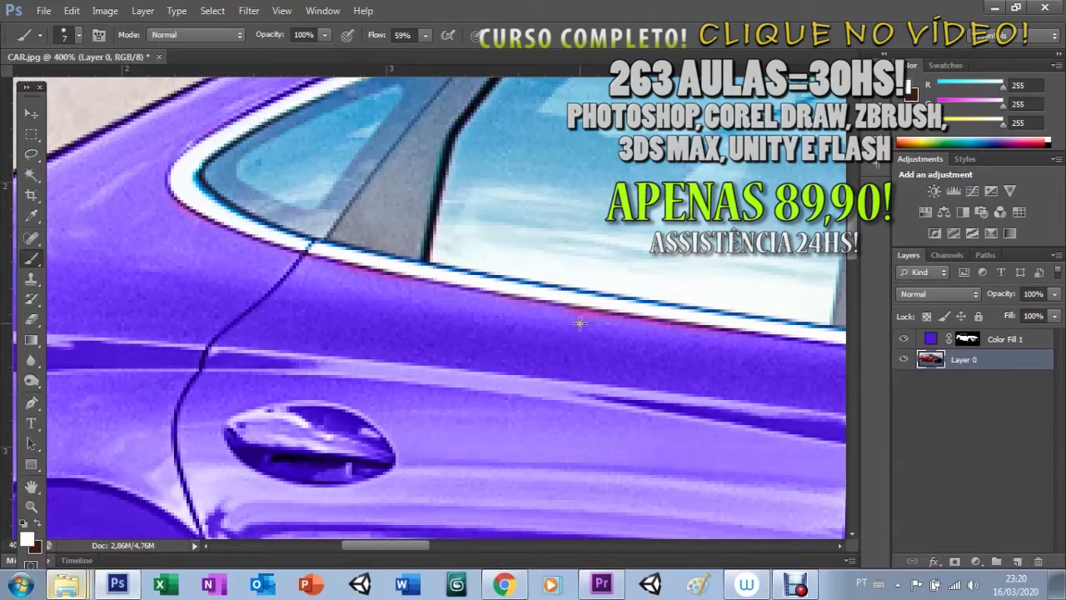
drag(573, 315, 596, 315)
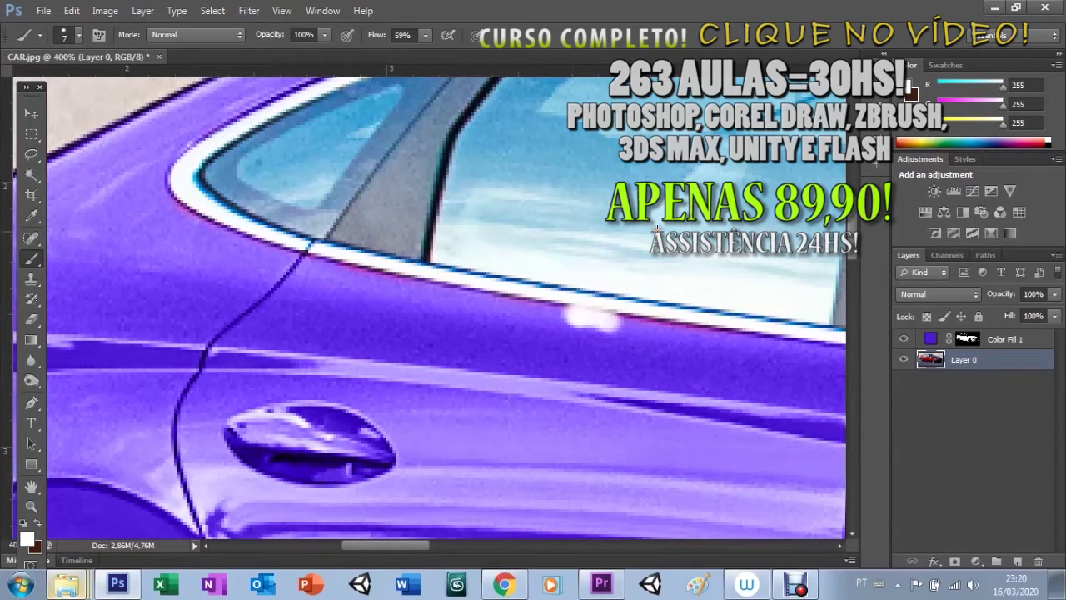
key(ctrl+z)
click(967, 338)
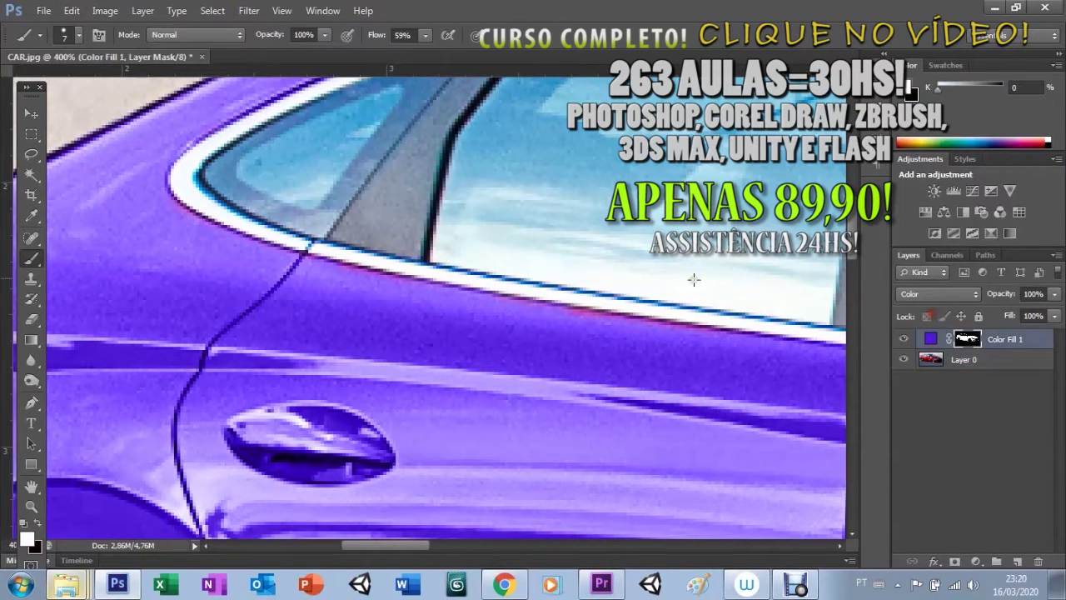
Step: Check the brush preset, pan along the purple car's windows, then zoom out twice to show the whole car
drag(375, 546, 392, 544)
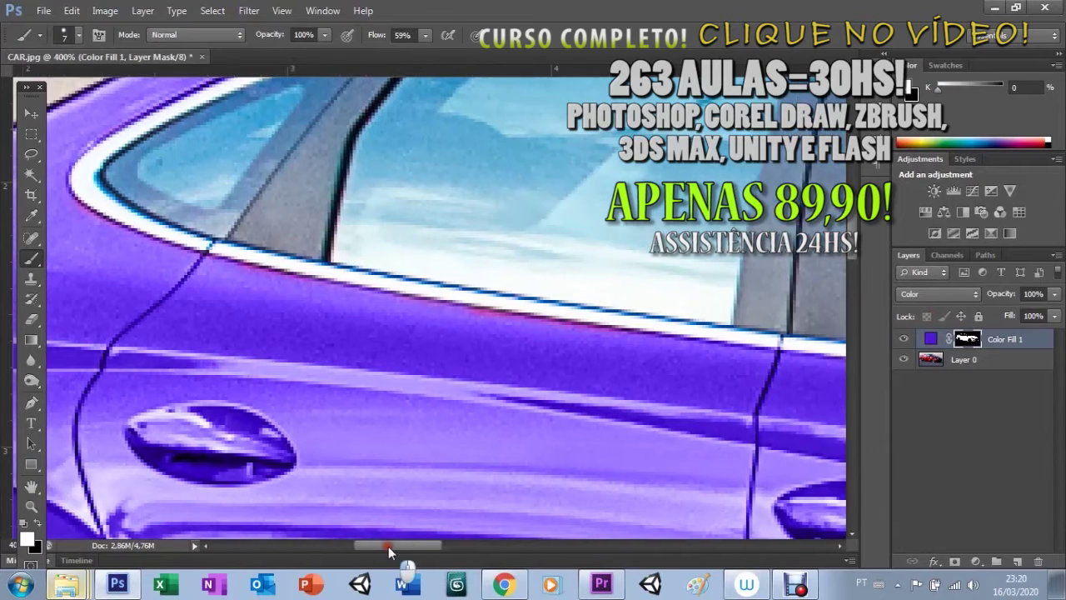
right_click(521, 307)
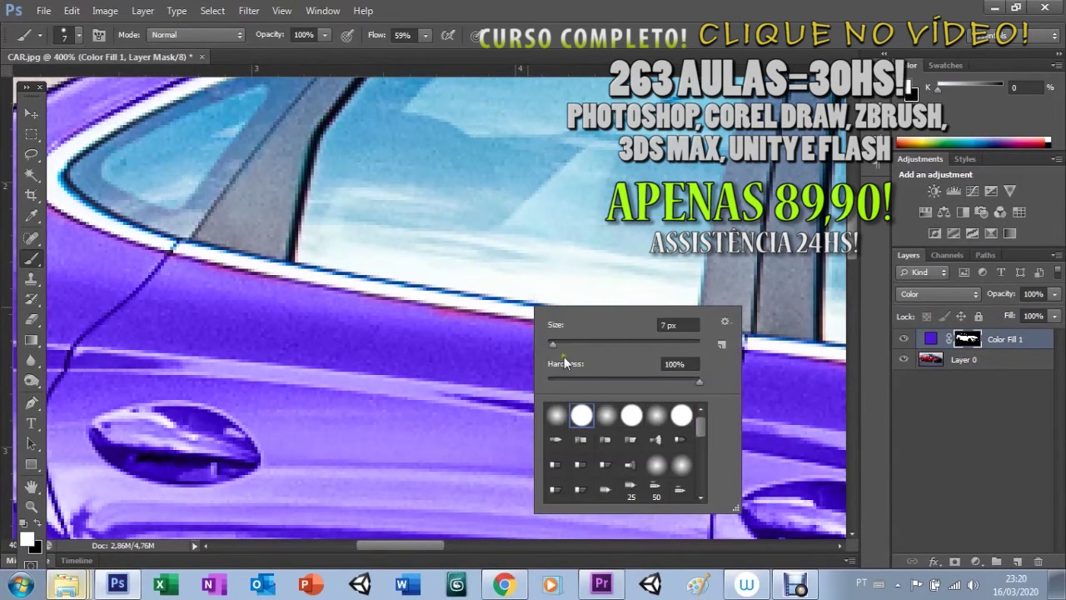
click(448, 324)
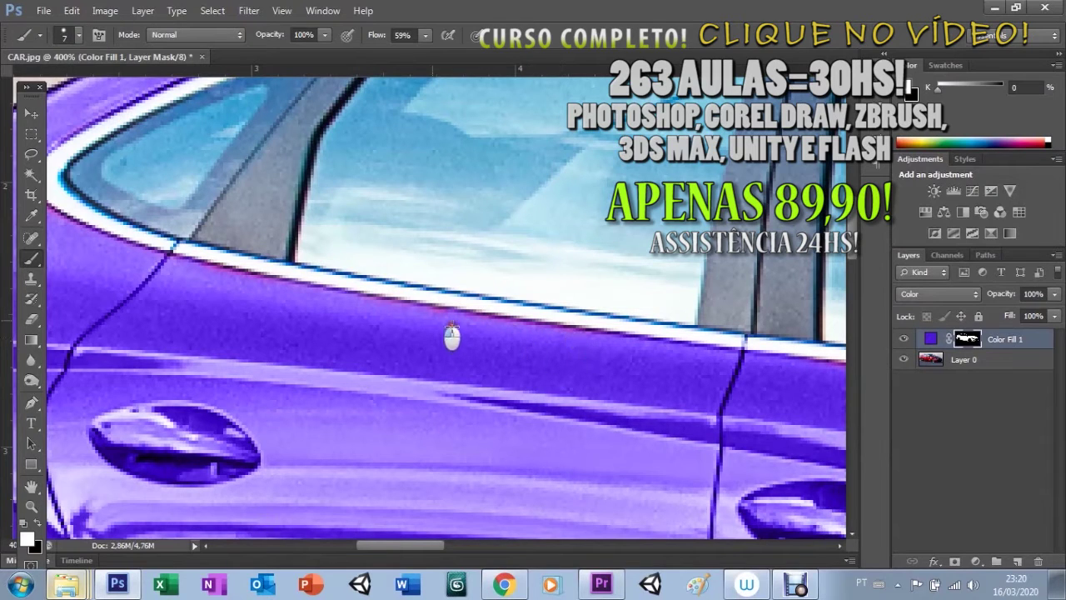
drag(388, 544, 447, 542)
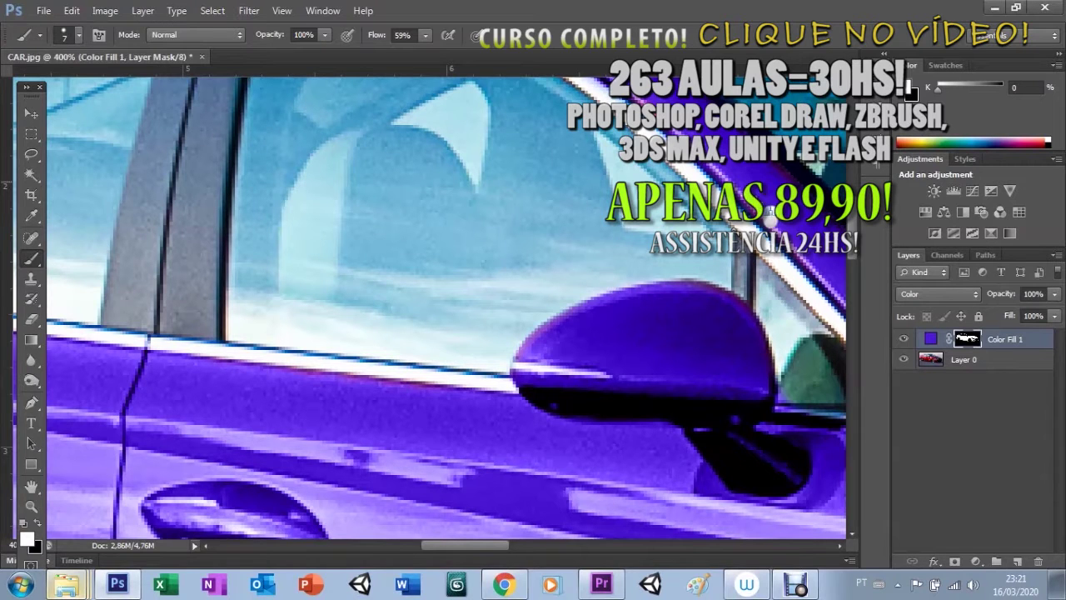
scroll(852, 248, up, 3)
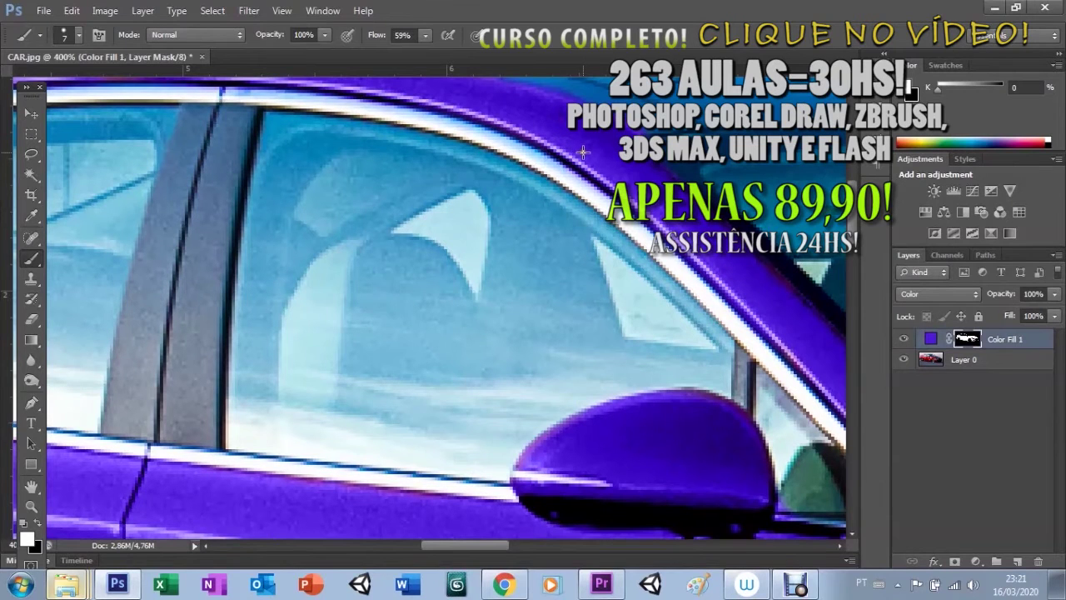
key(ctrl+minus)
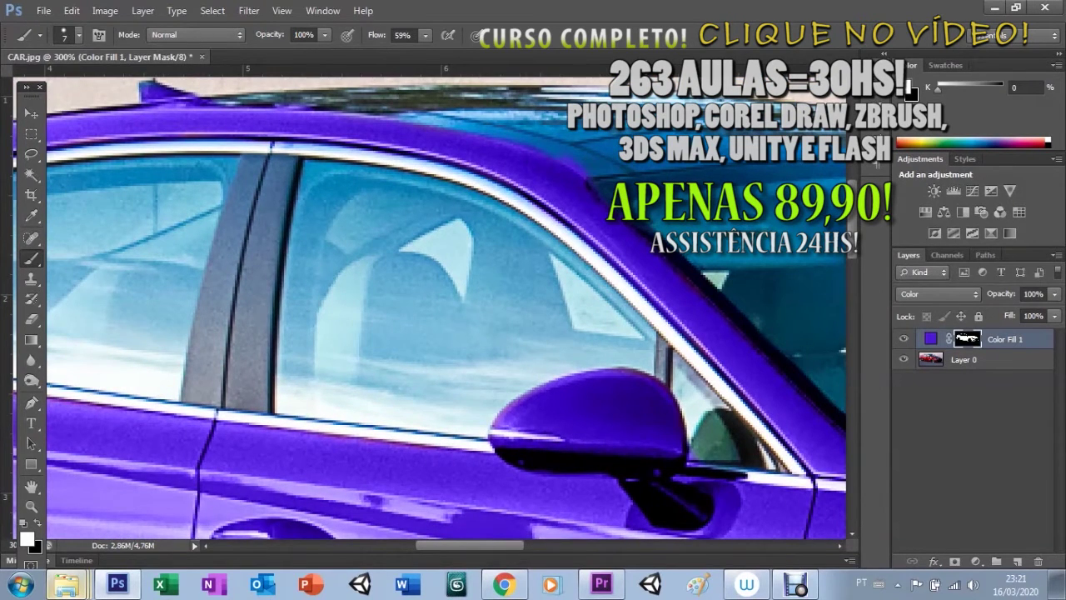
key(ctrl+minus)
key(ctrl+minus)
key(ctrl+minus)
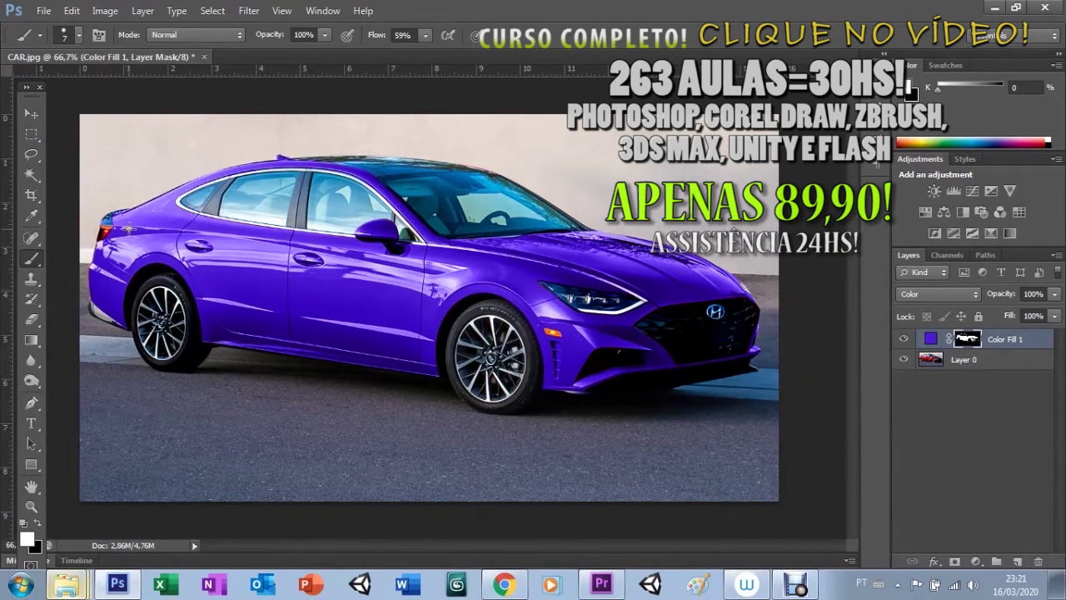
Step: Zoom in on the car's rear and set the foreground colour to black
key(z)
drag(132, 229, 230, 242)
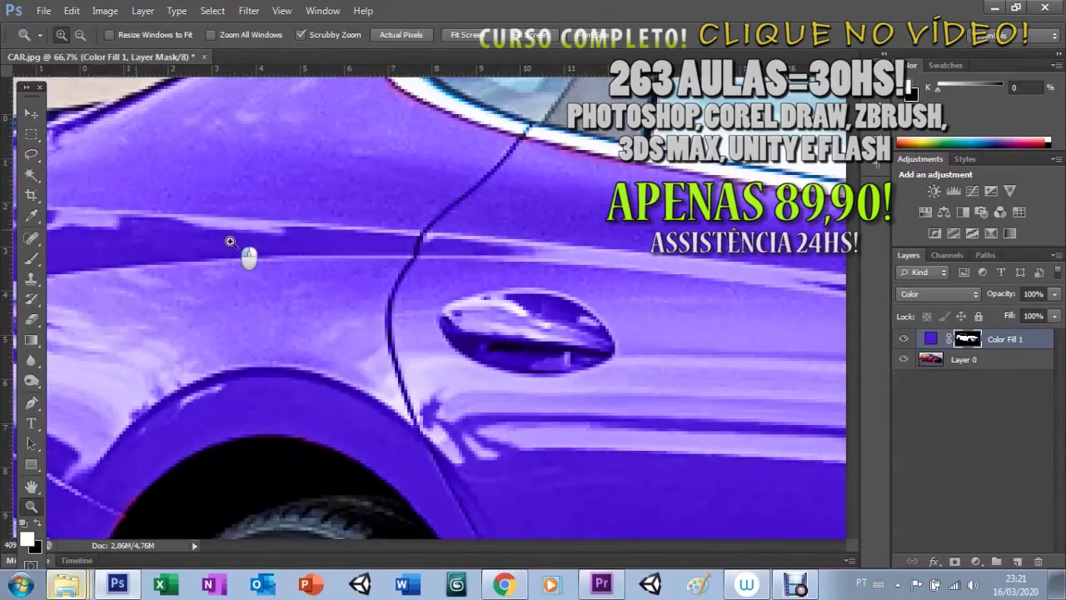
drag(409, 544, 346, 520)
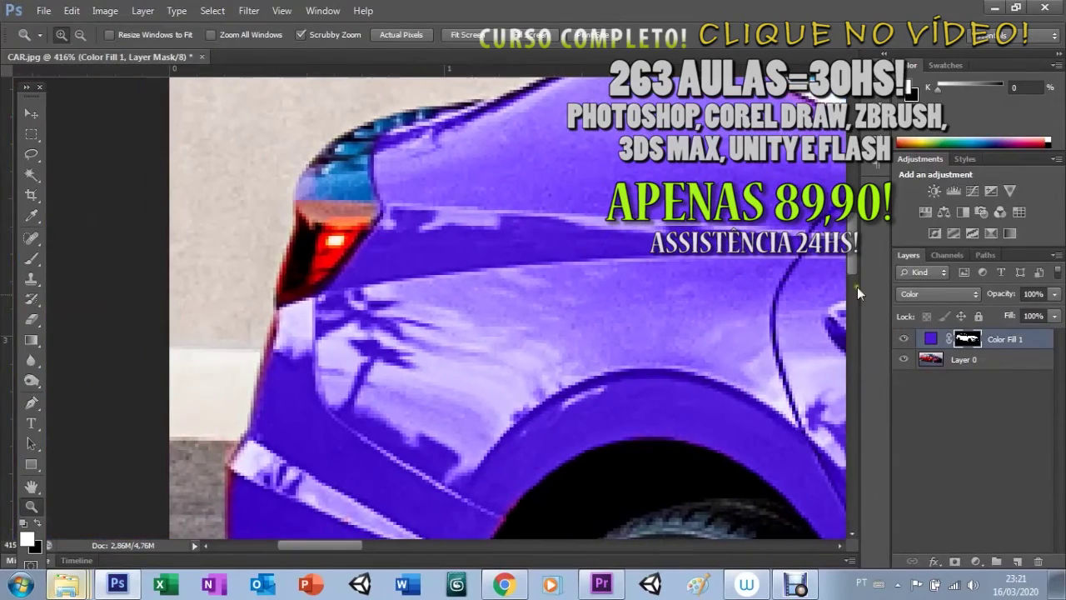
drag(855, 261, 855, 246)
click(27, 539)
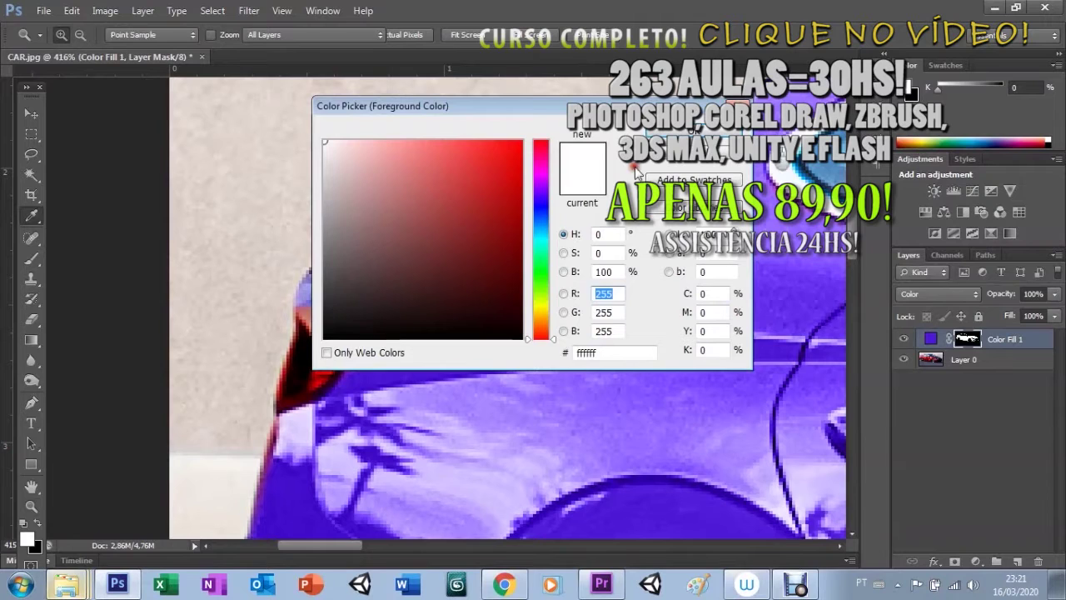
drag(487, 243, 545, 346)
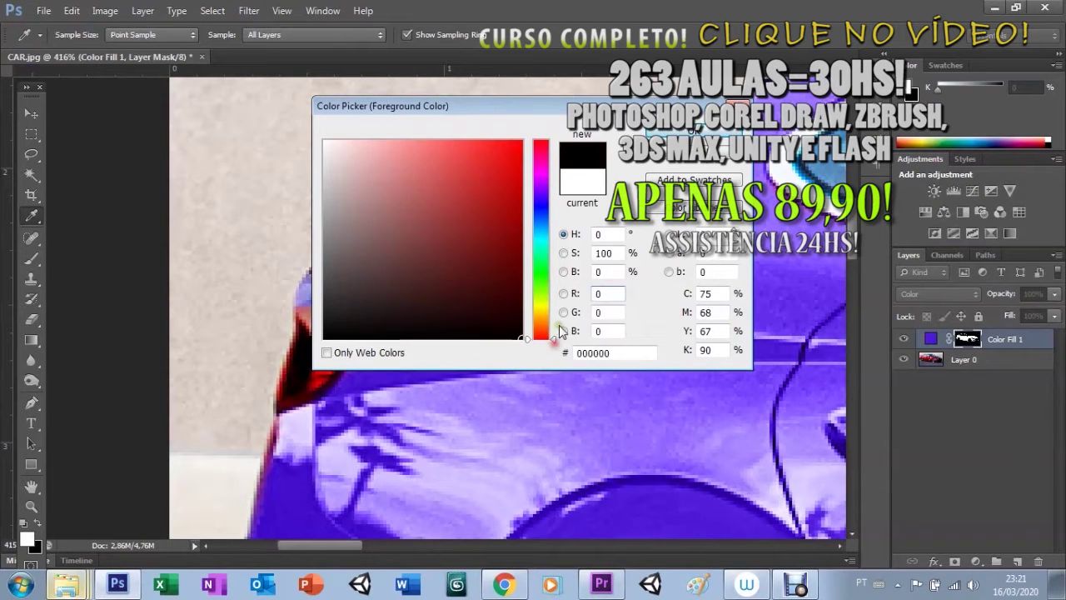
key(Return)
Step: Paint black on the mask over the rear light so it keeps its red and blue colours
key(b)
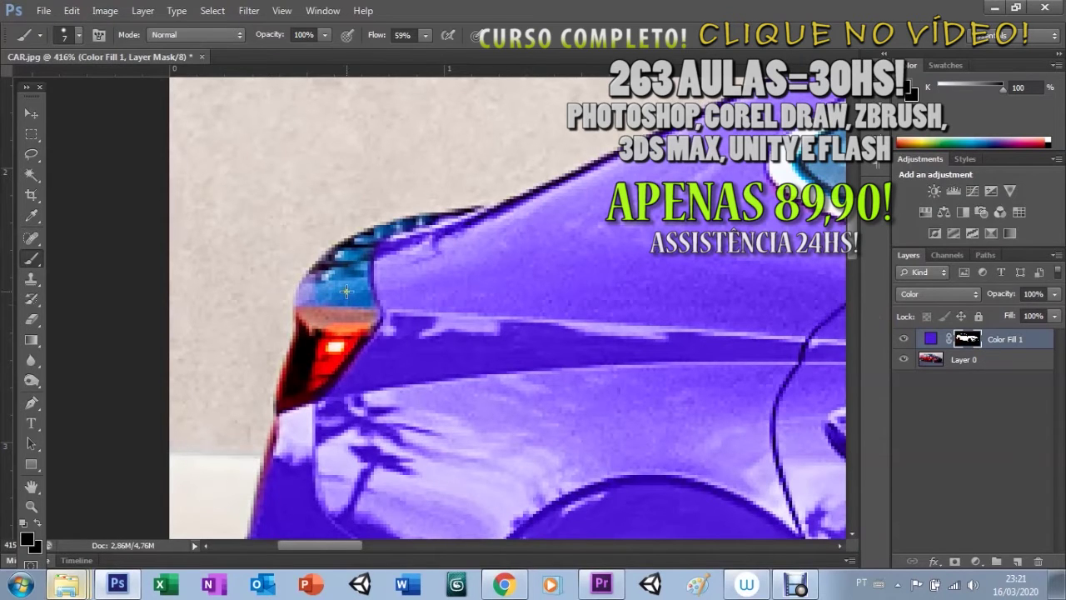
mouse_move(325, 301)
mouse_down()
mouse_move(347, 312)
mouse_move(352, 268)
mouse_up()
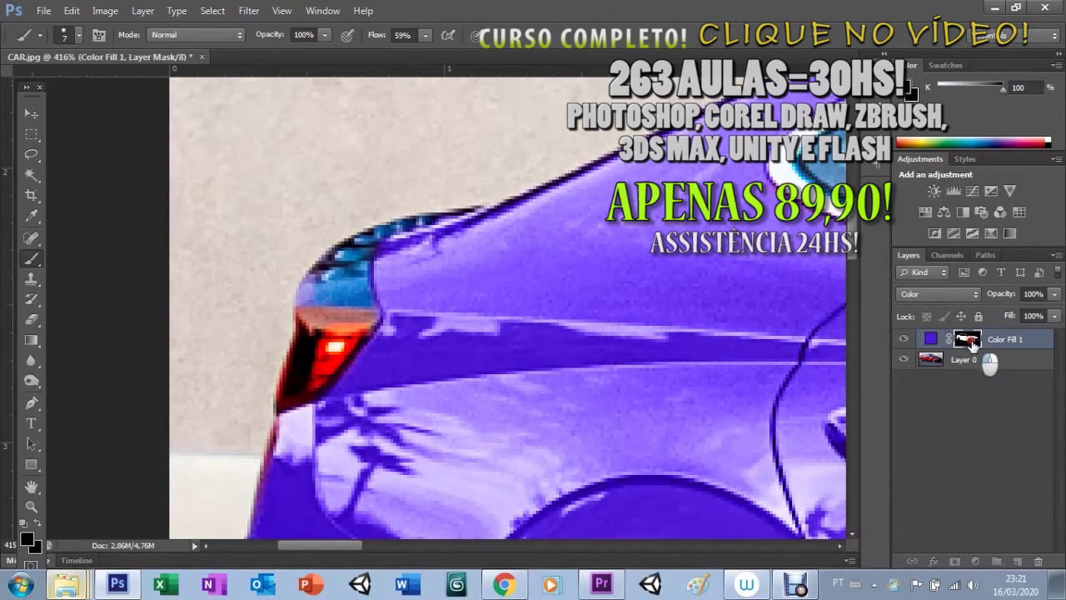
mouse_move(326, 291)
mouse_down()
mouse_move(326, 353)
mouse_move(337, 295)
mouse_move(360, 254)
mouse_up()
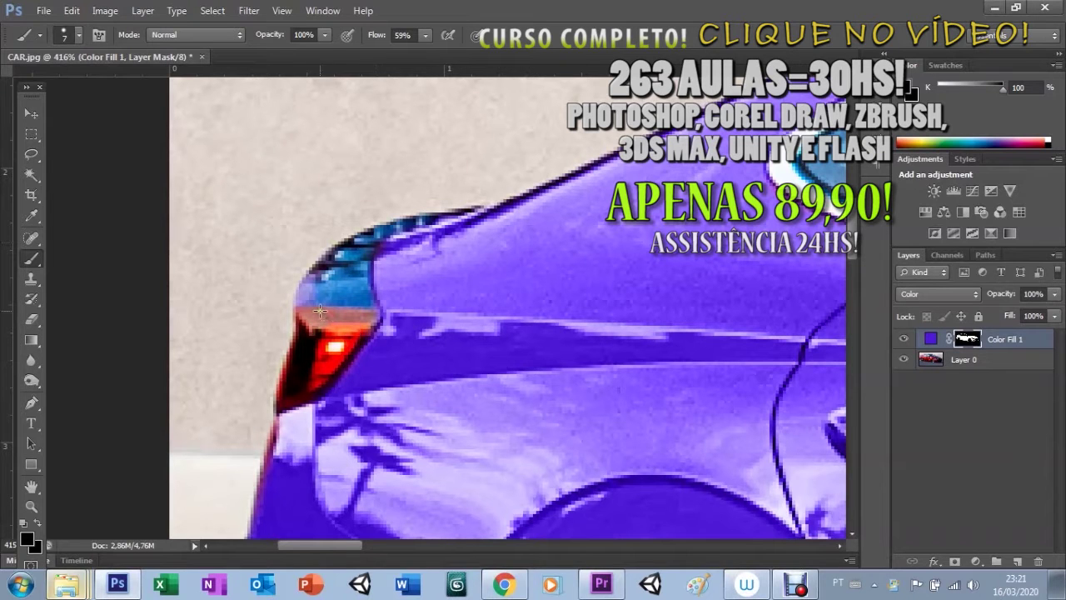
key(ctrl+minus)
key(ctrl+minus)
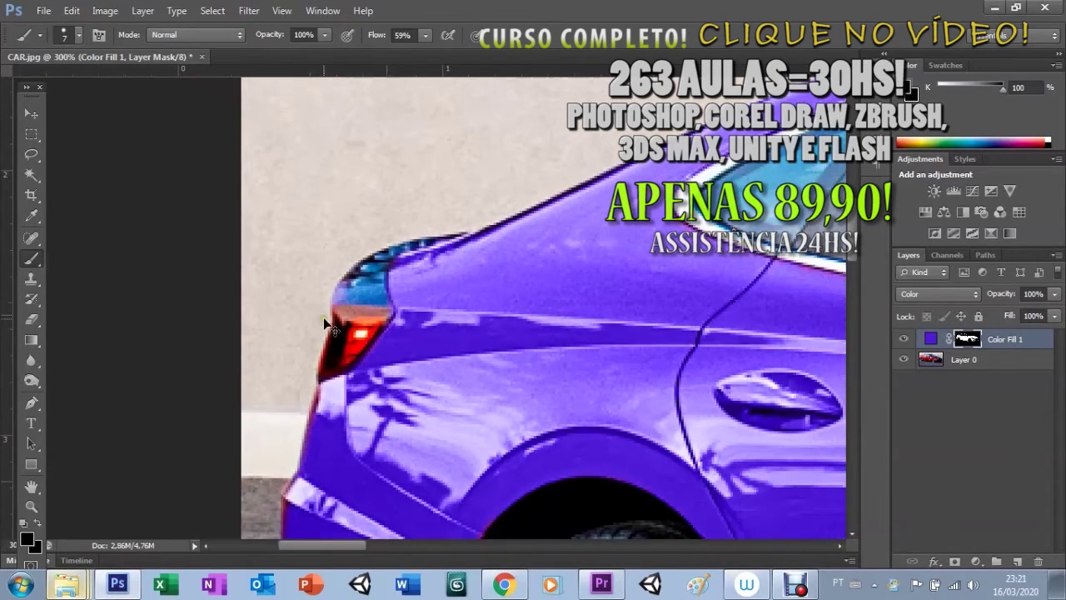
key(ctrl+minus)
Step: Hide Color Fill 1 to view the car's original red paint
scroll(387, 298, up, 1)
scroll(373, 292, up, 1)
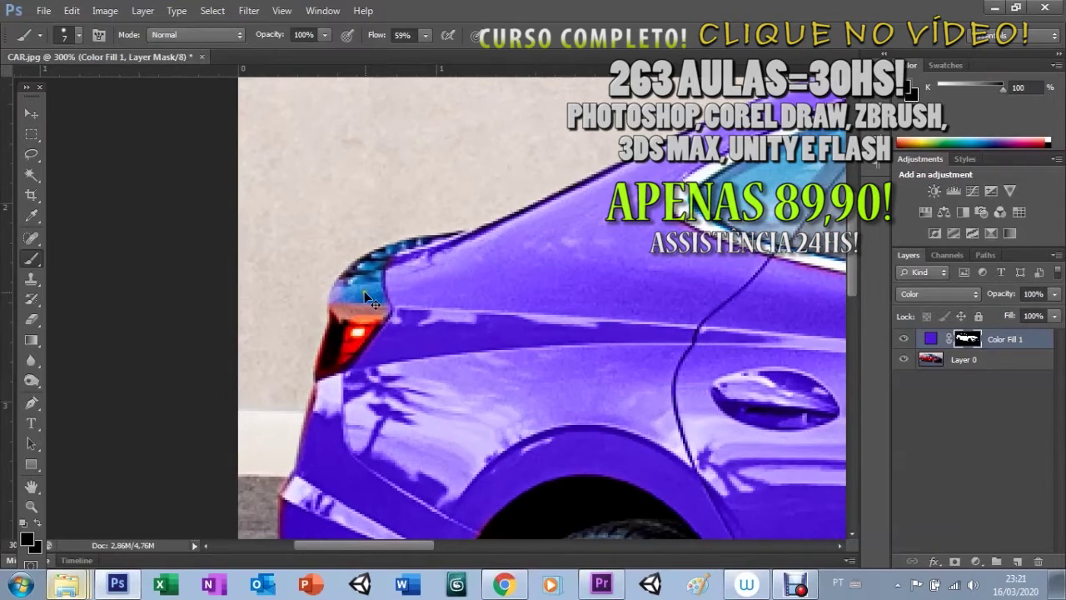
scroll(360, 290, up, 1)
scroll(356, 285, up, 1)
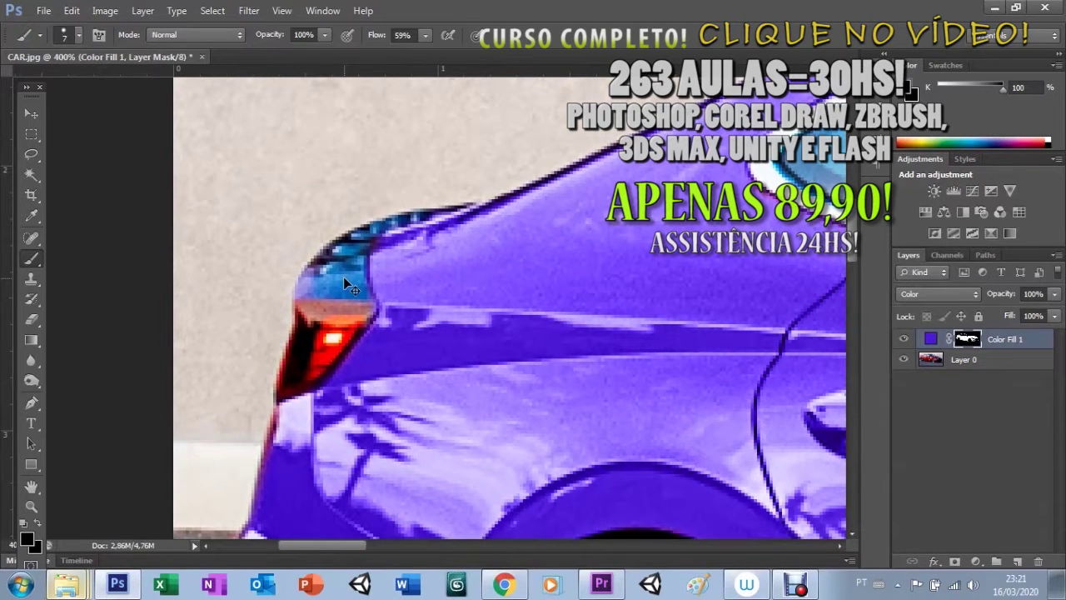
click(906, 339)
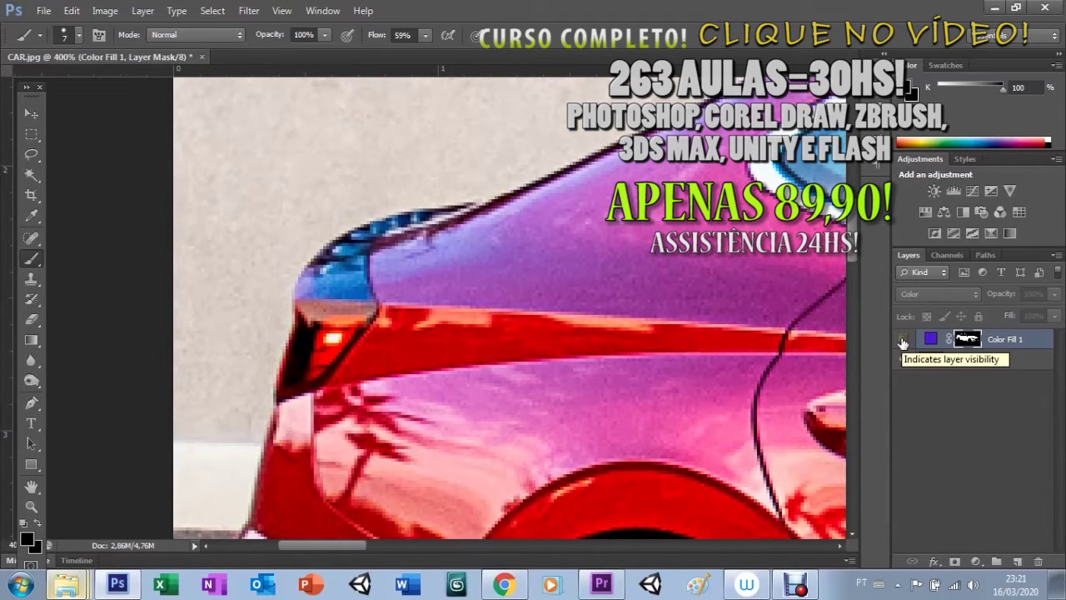
Step: Toggle Color Fill 1's visibility to compare, leave it on, and select Layer 0
click(904, 339)
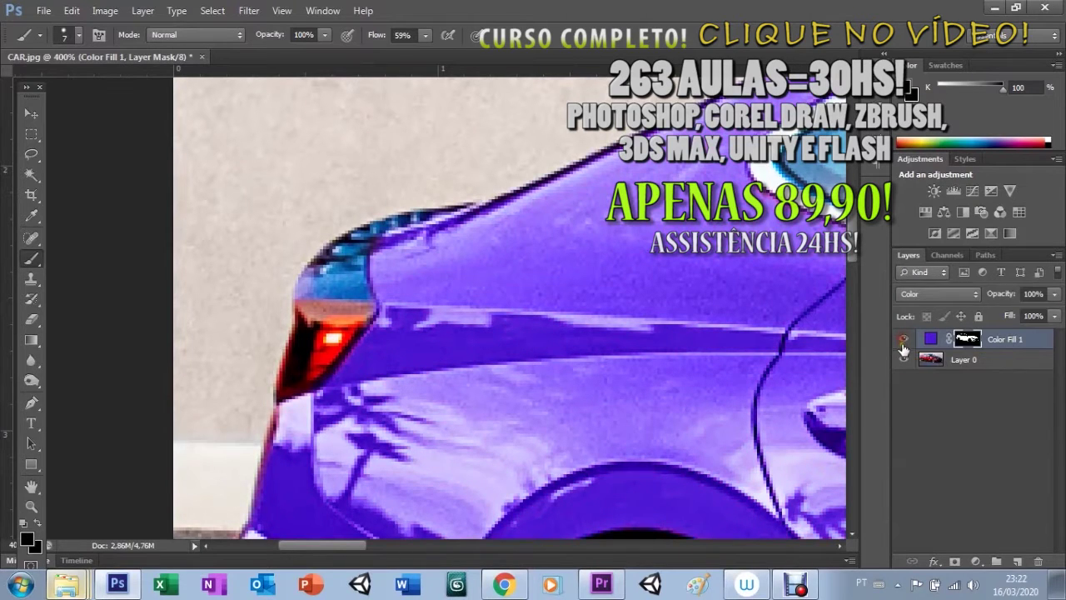
click(904, 339)
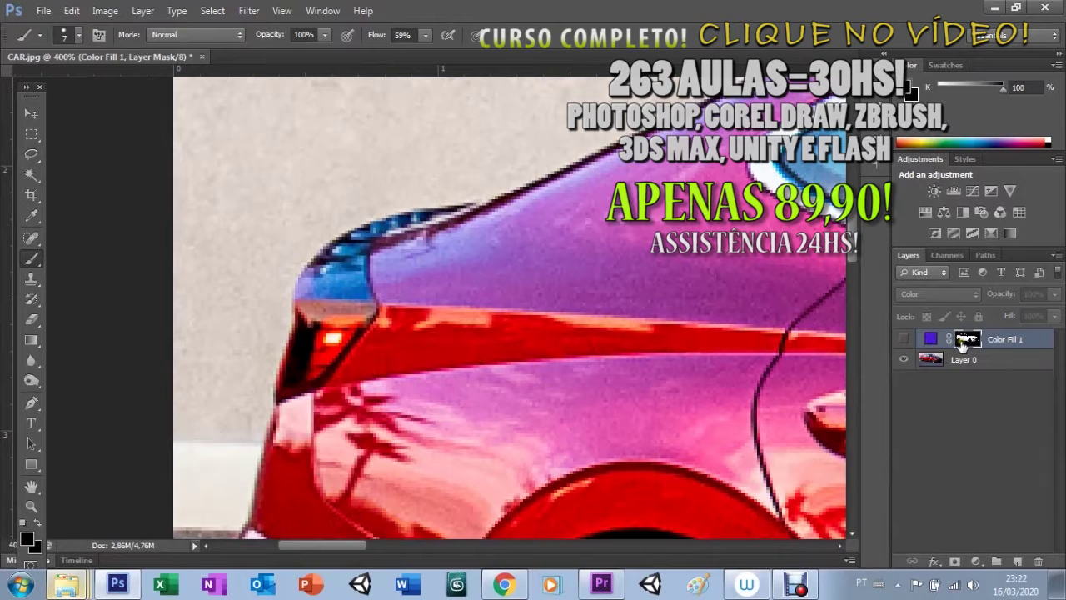
click(905, 340)
click(908, 339)
click(908, 340)
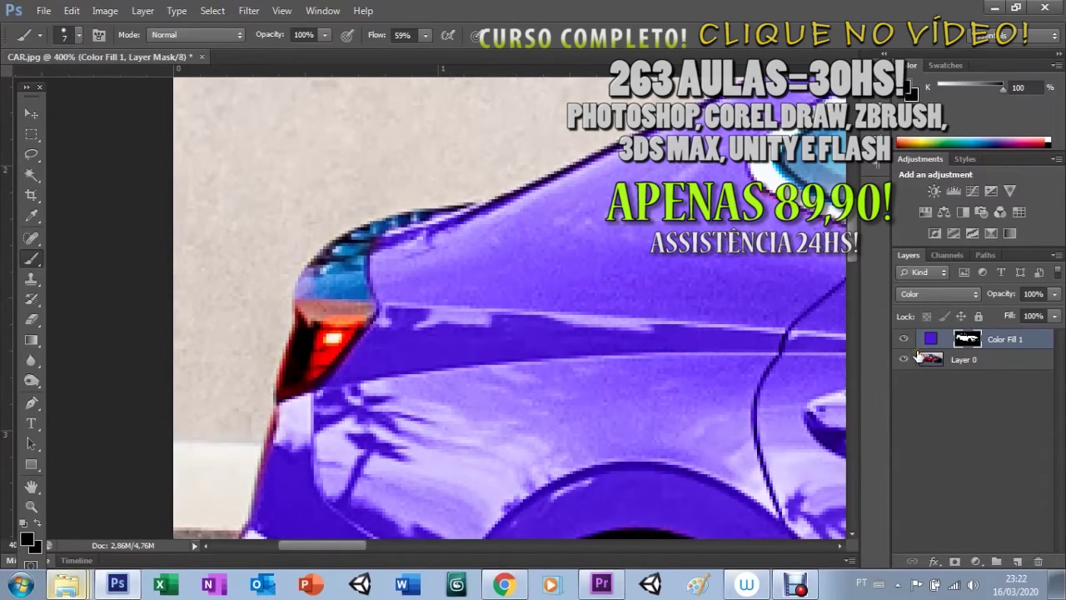
click(926, 361)
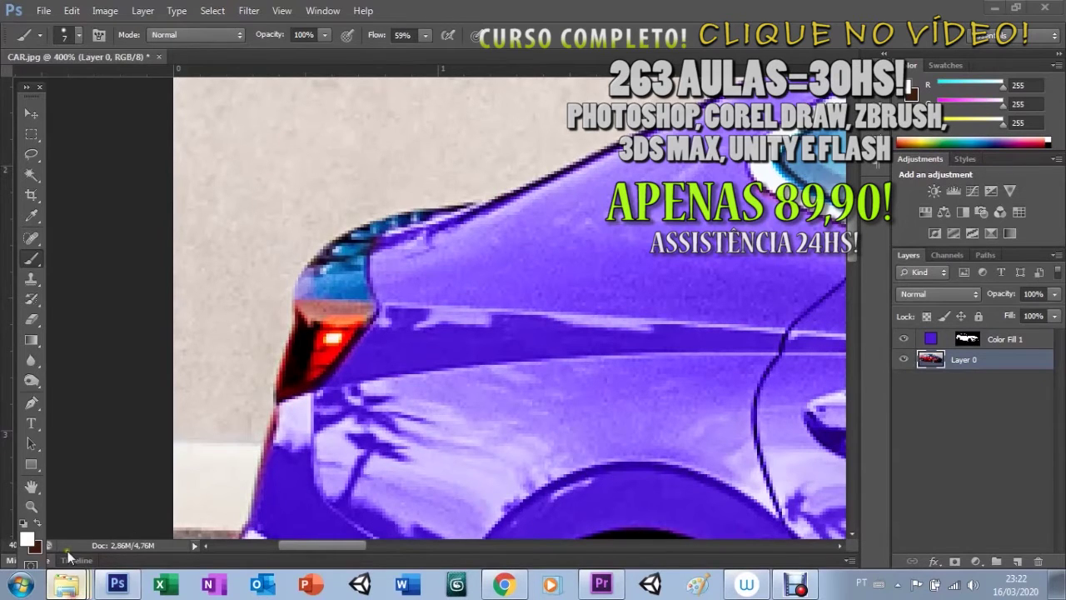
Step: Drag the CAR image from the IMAGENS AULA PHOTOSHOP folder onto the canvas and commit the placement
click(66, 583)
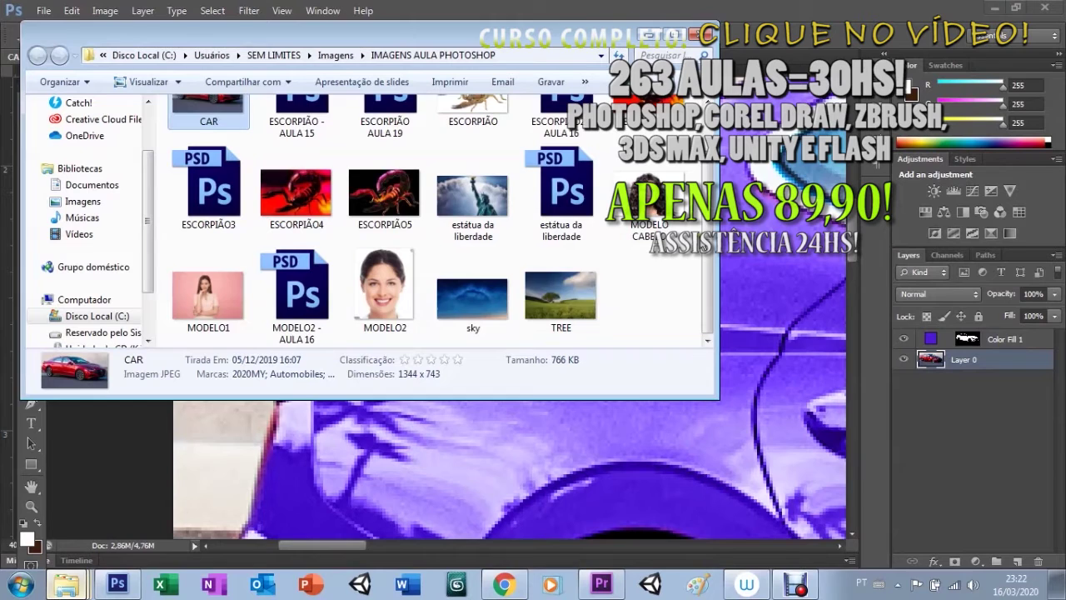
scroll(200, 150, up, 1)
drag(195, 139, 580, 464)
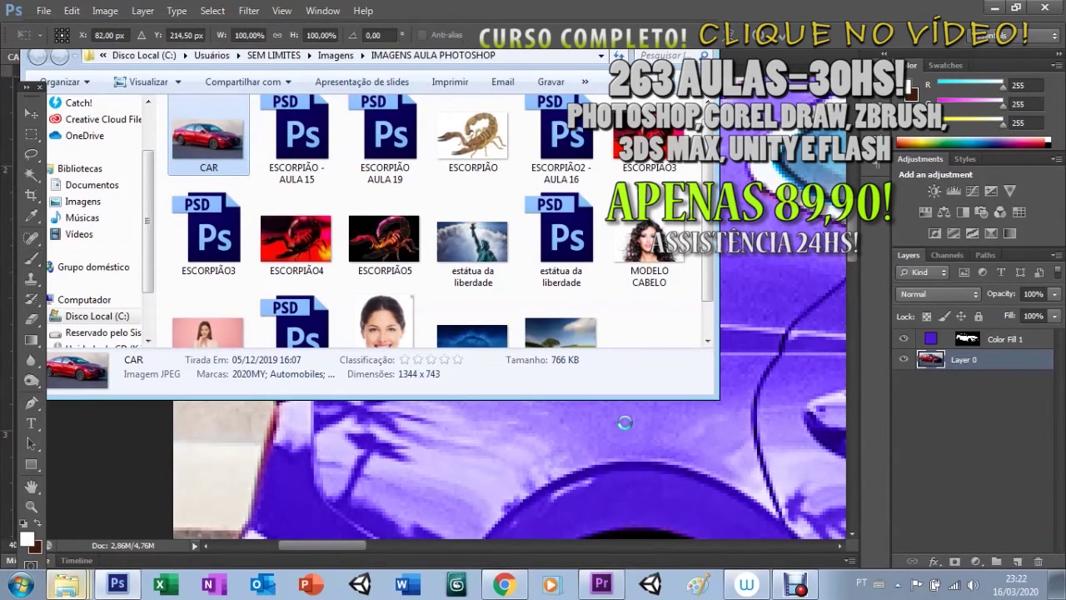
key(Return)
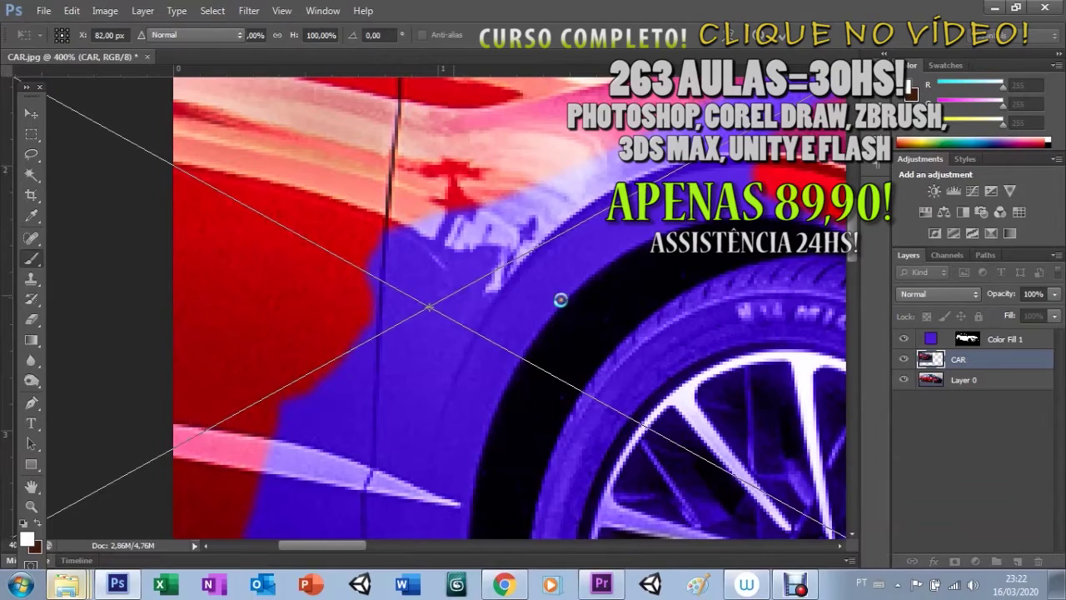
Step: Move the placed CAR layer down and to the right with the Move tool
scroll(499, 292, down, 3)
scroll(450, 270, down, 2)
scroll(434, 262, down, 3)
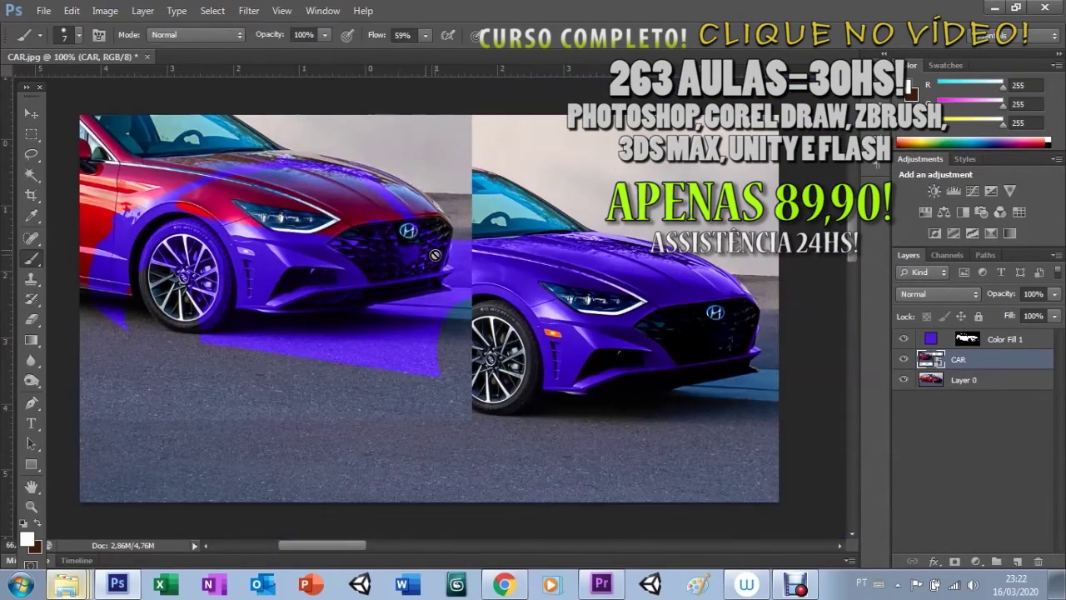
key(v)
mouse_move(294, 233)
mouse_down()
mouse_move(534, 252)
mouse_move(641, 497)
mouse_up()
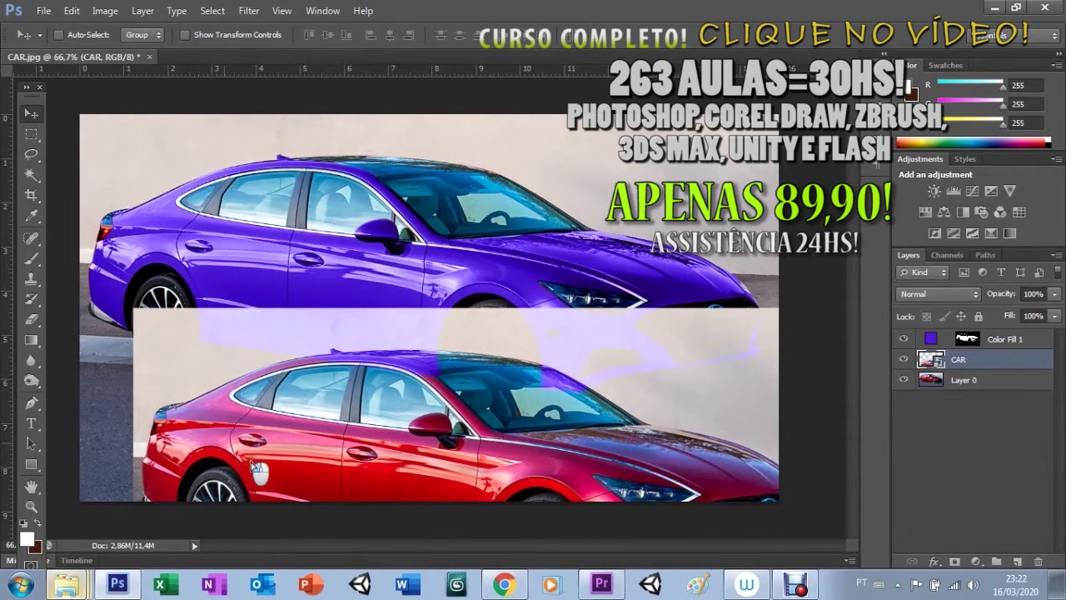
drag(245, 422, 289, 464)
Step: Drag the duplicate CAR layer to the trash, then zoom in closely on the car's rear
key(z)
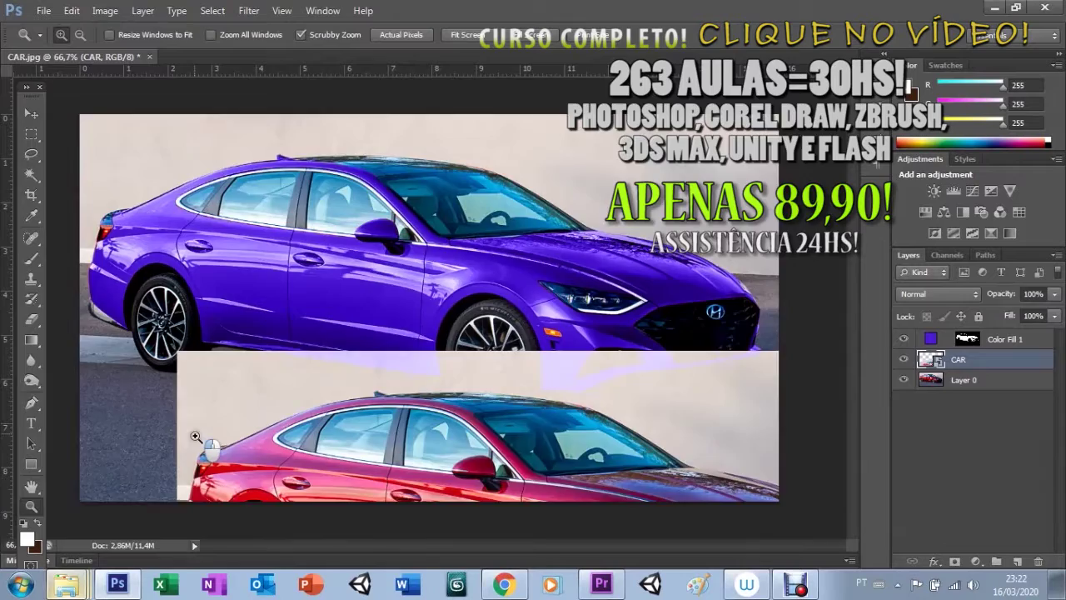
drag(200, 448, 281, 459)
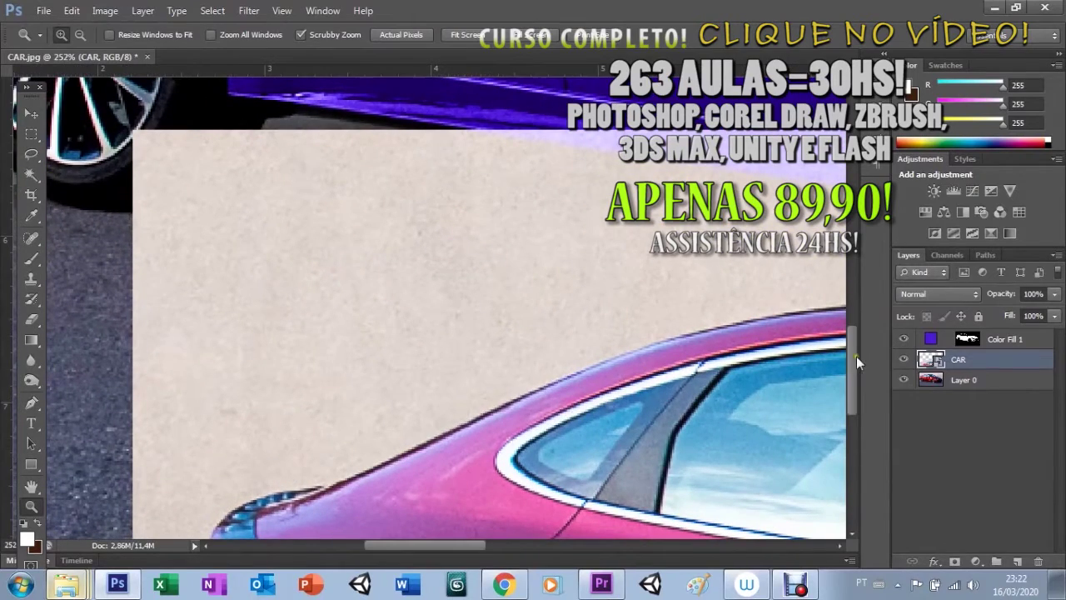
scroll(848, 339, down, 5)
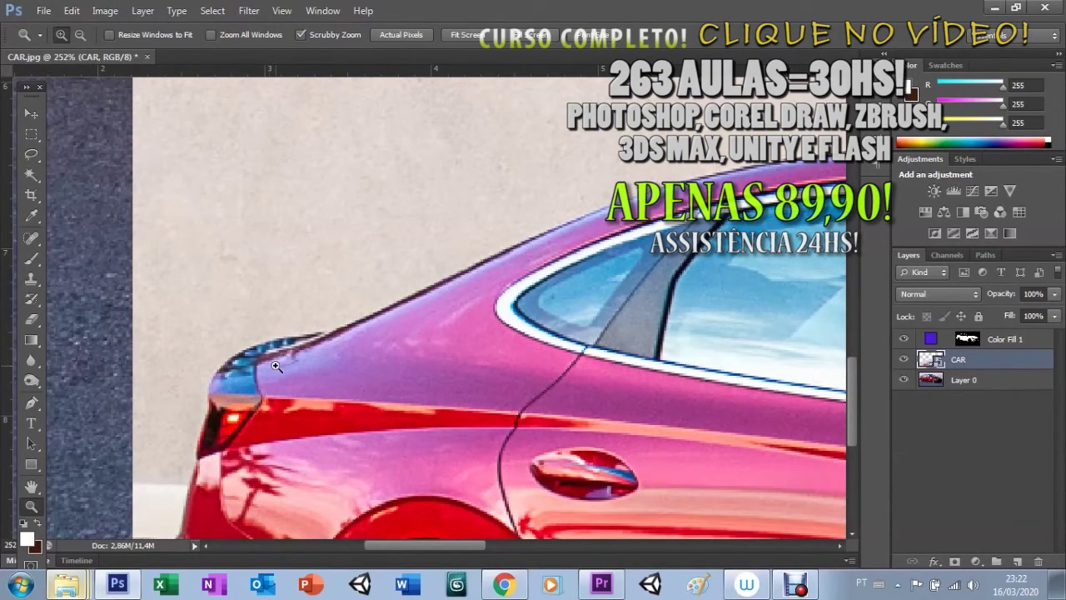
drag(935, 363, 1038, 561)
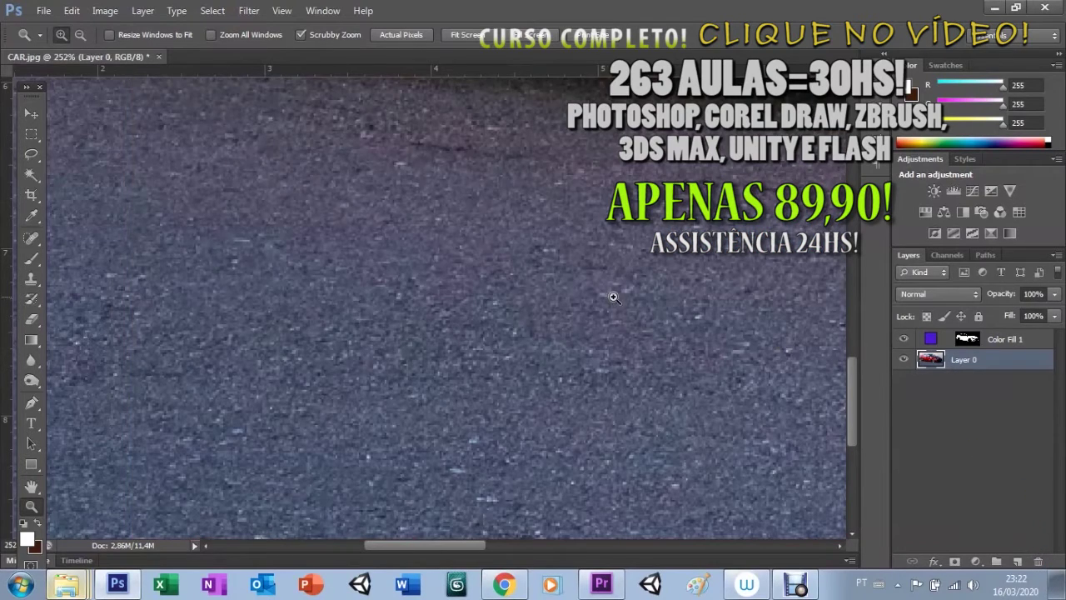
alt+click(626, 297)
alt+click(614, 278)
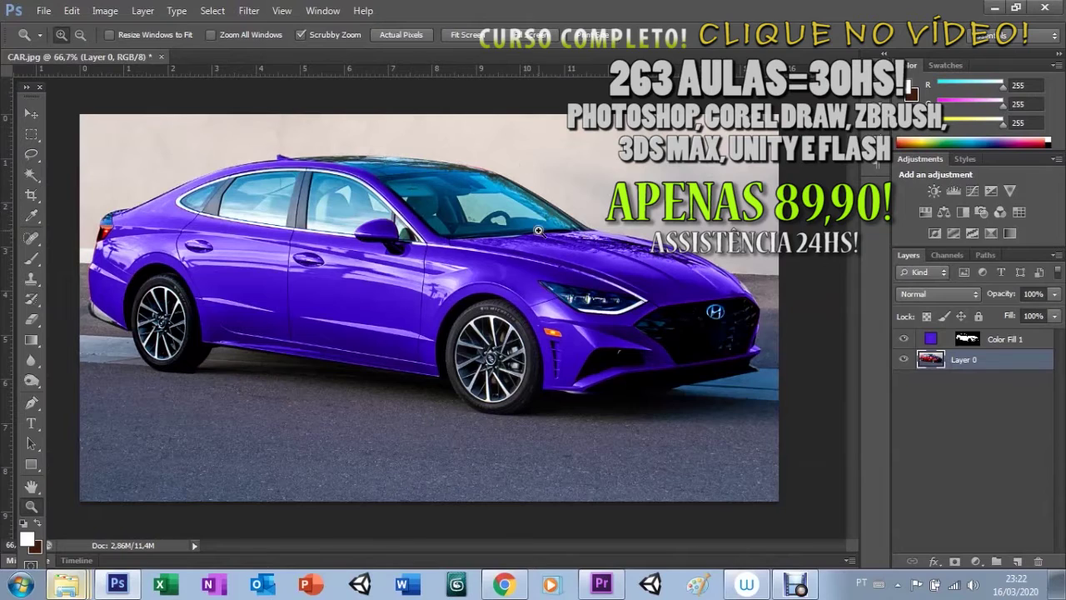
drag(93, 214, 172, 232)
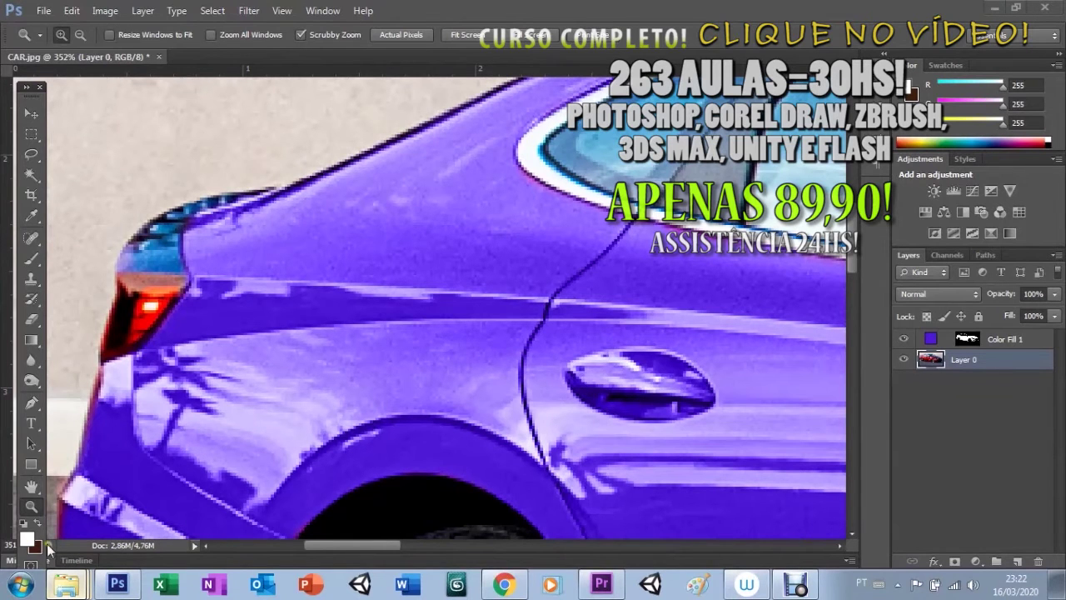
click(66, 584)
double_click(224, 167)
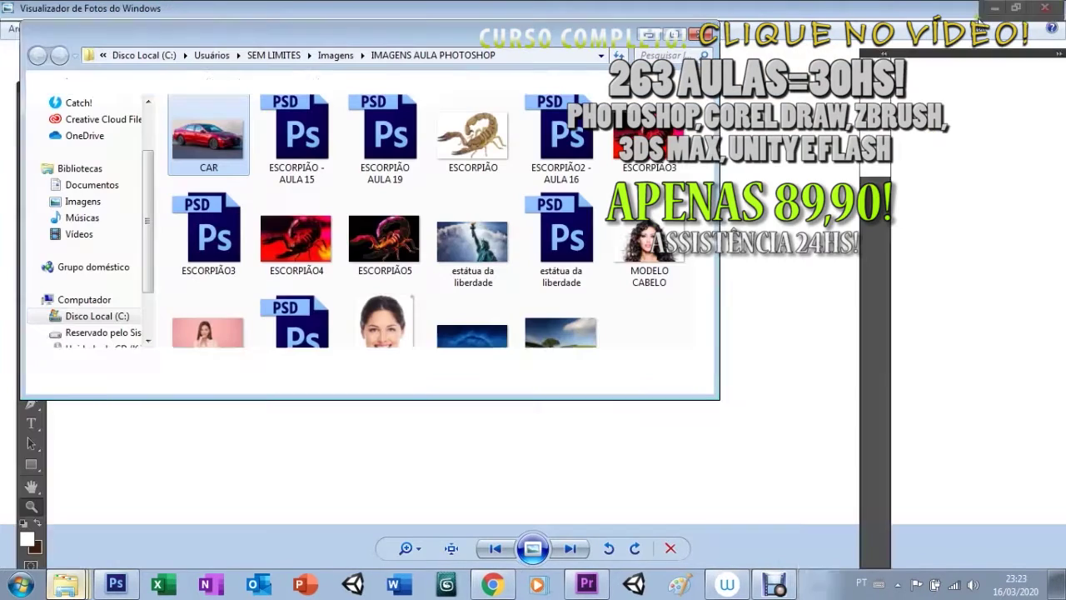
click(1052, 7)
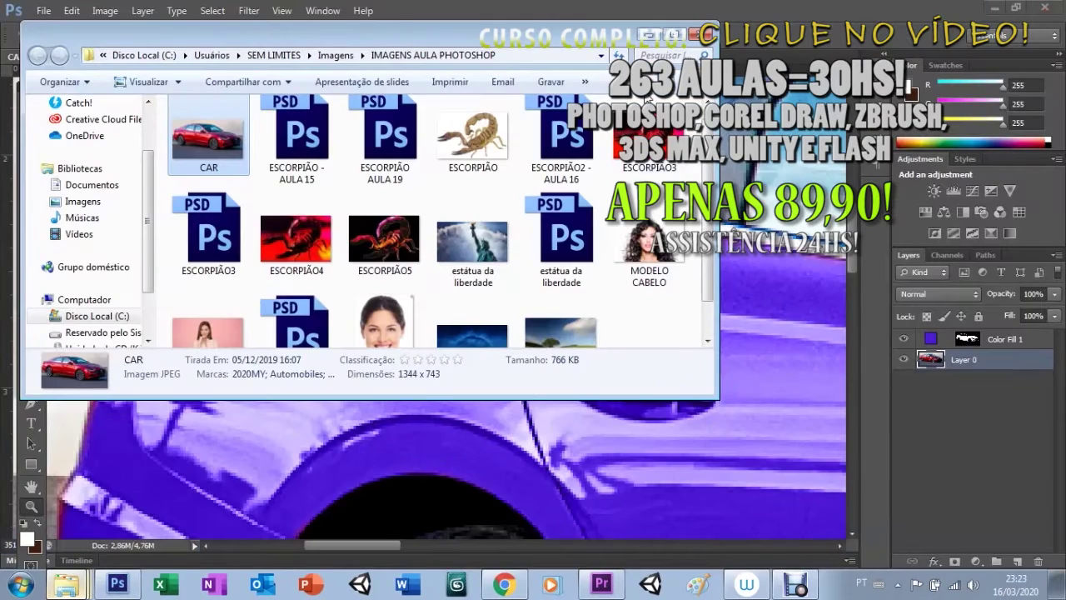
click(652, 35)
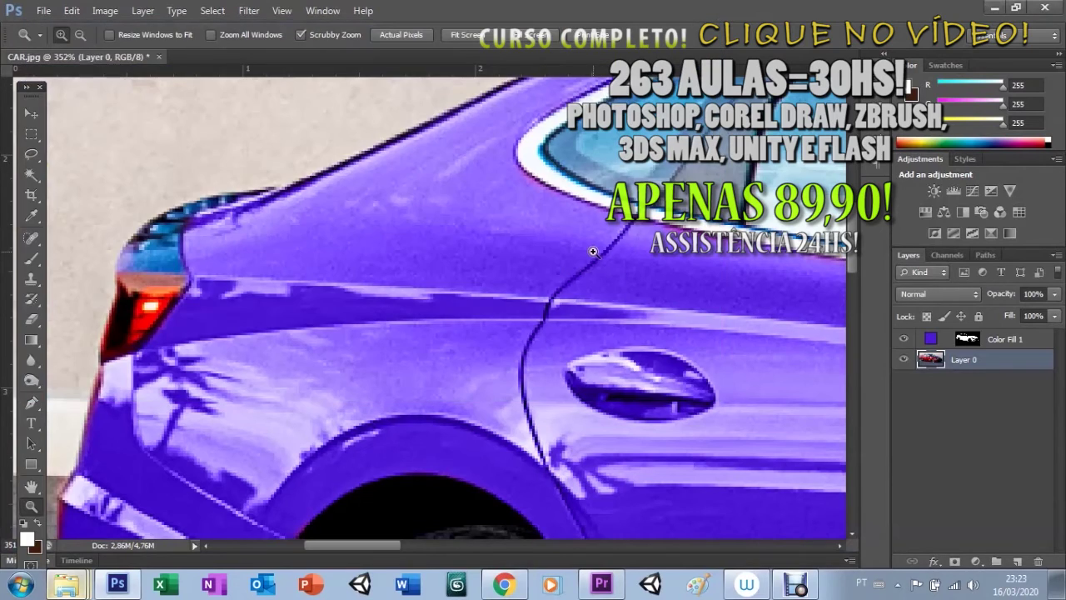
Step: Open Color Fill 1's Color Picker and move it aside from the car
scroll(593, 251, down, 3)
scroll(593, 251, down, 3)
scroll(593, 251, down, 2)
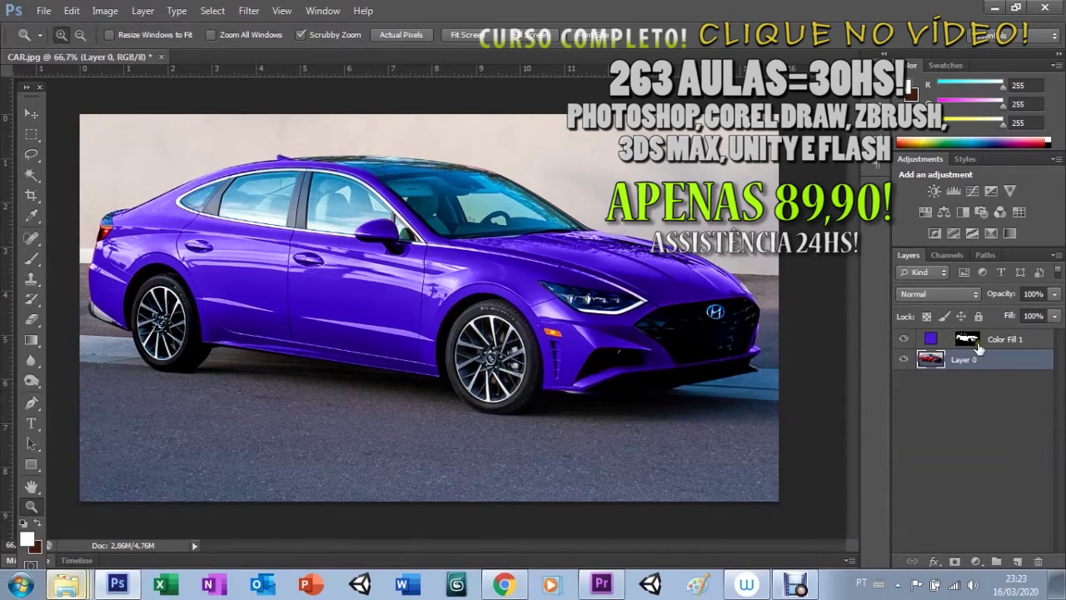
click(932, 341)
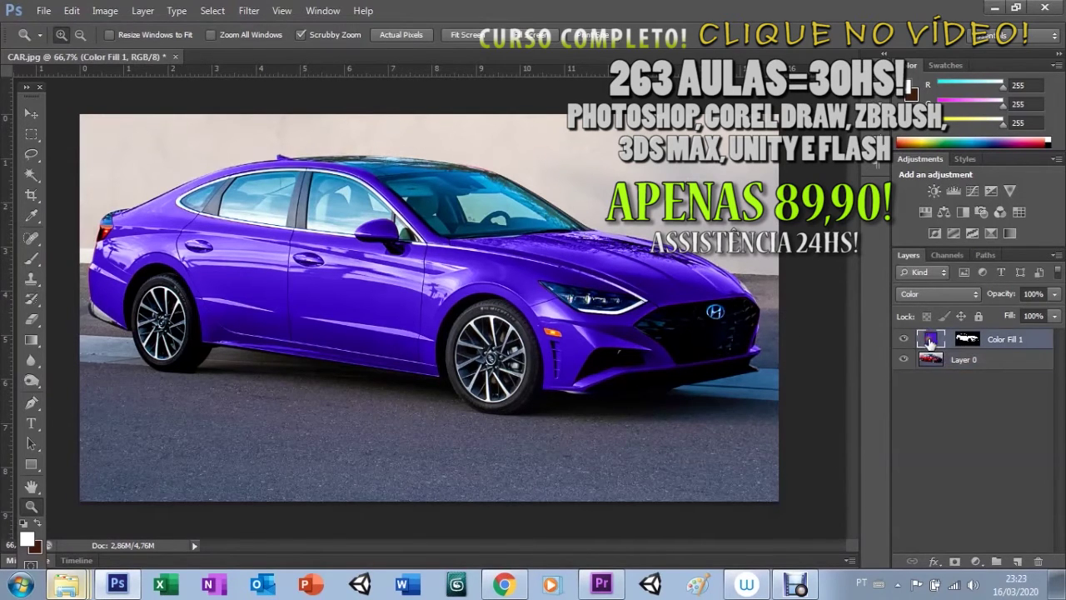
double_click(931, 339)
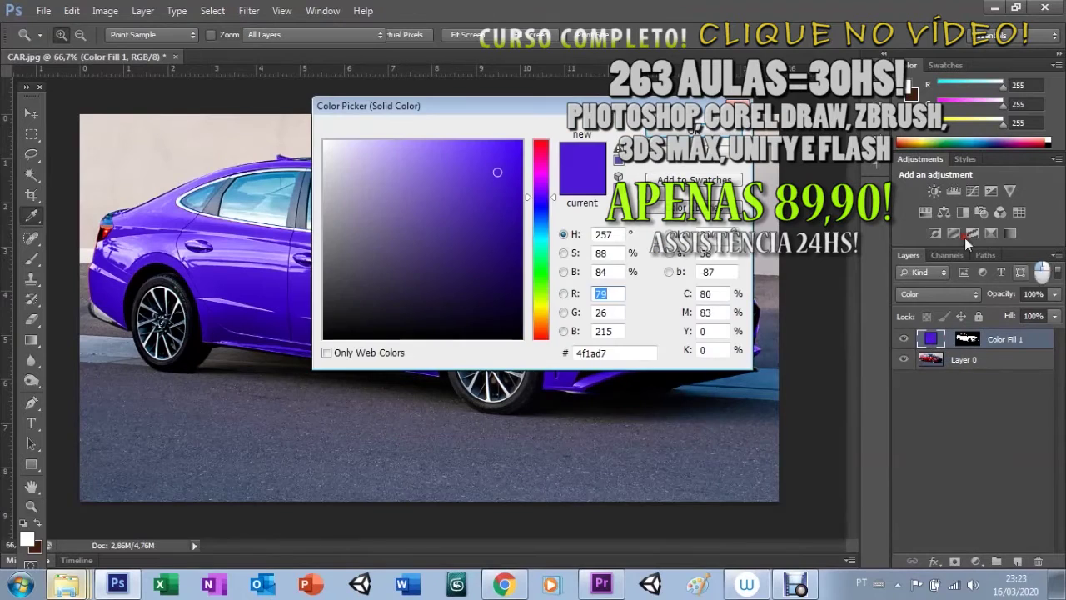
mouse_move(416, 106)
mouse_down()
mouse_move(504, 88)
mouse_move(727, 85)
mouse_up()
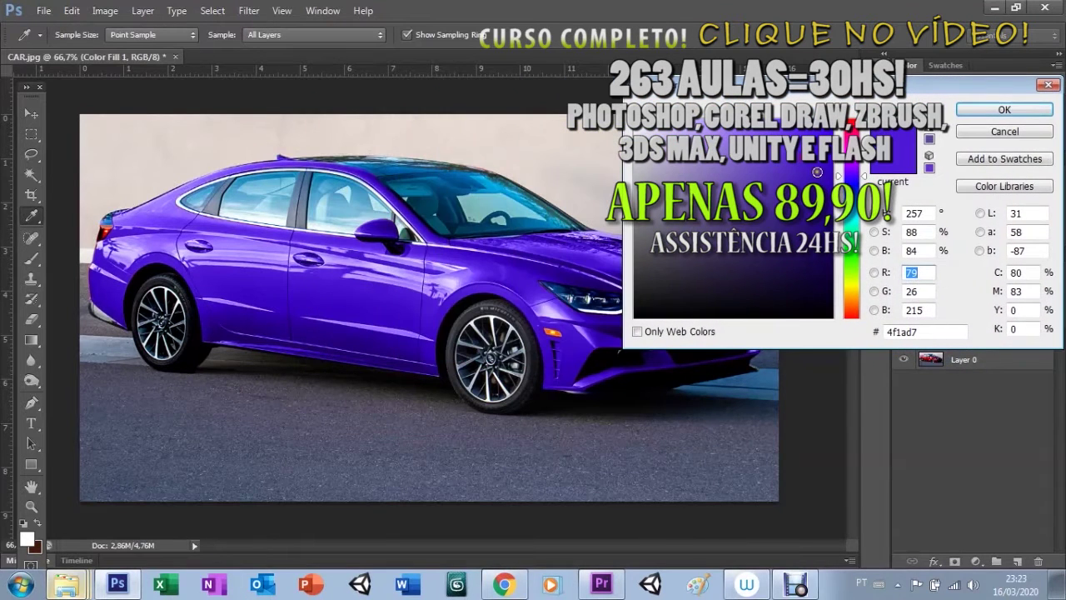
drag(848, 272, 848, 258)
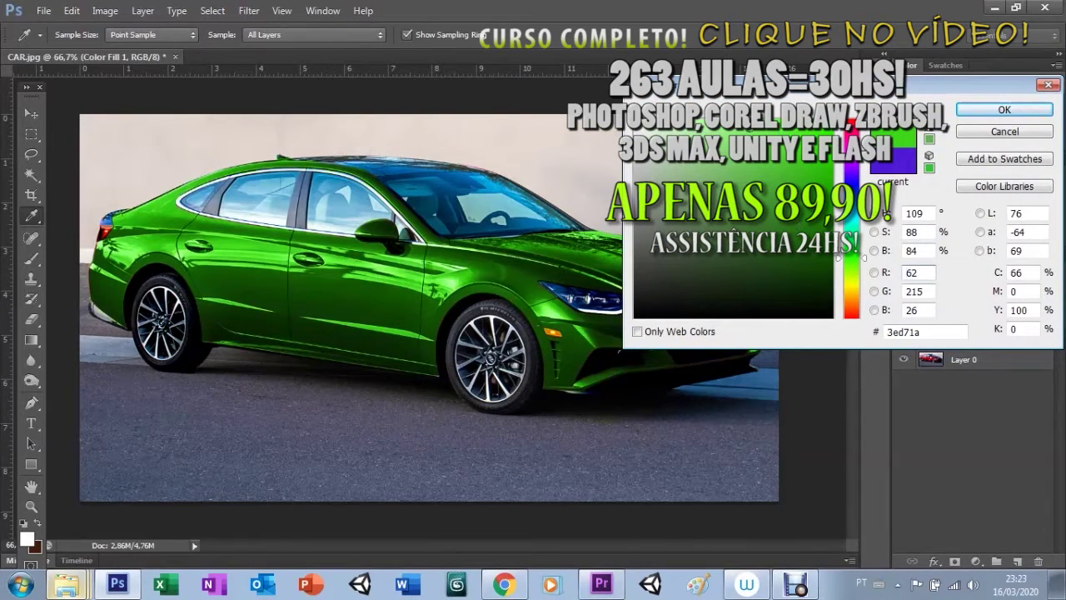
drag(771, 96, 856, 98)
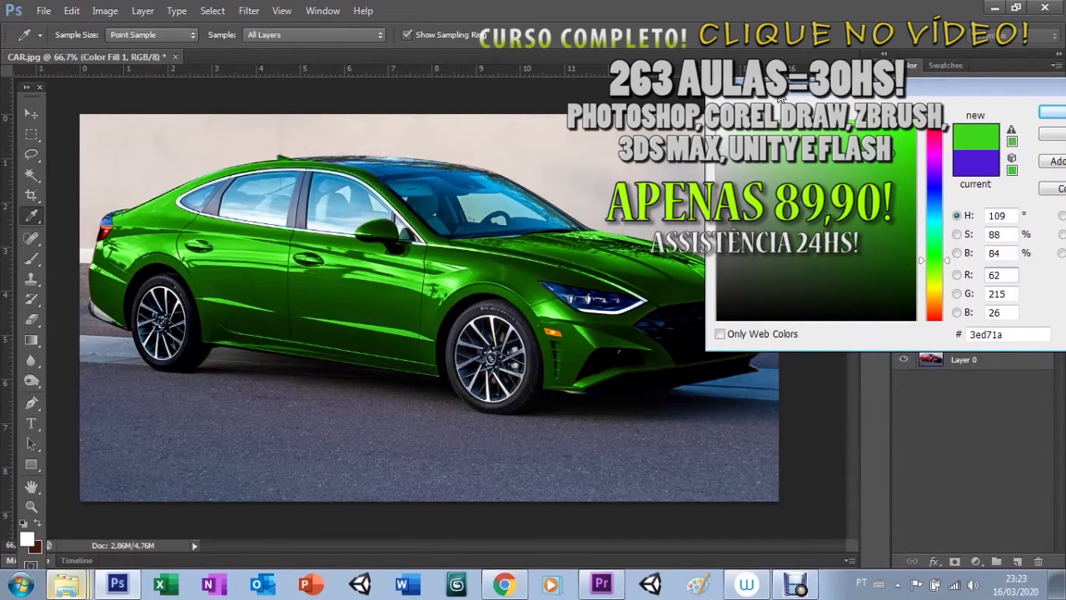
drag(780, 97, 805, 291)
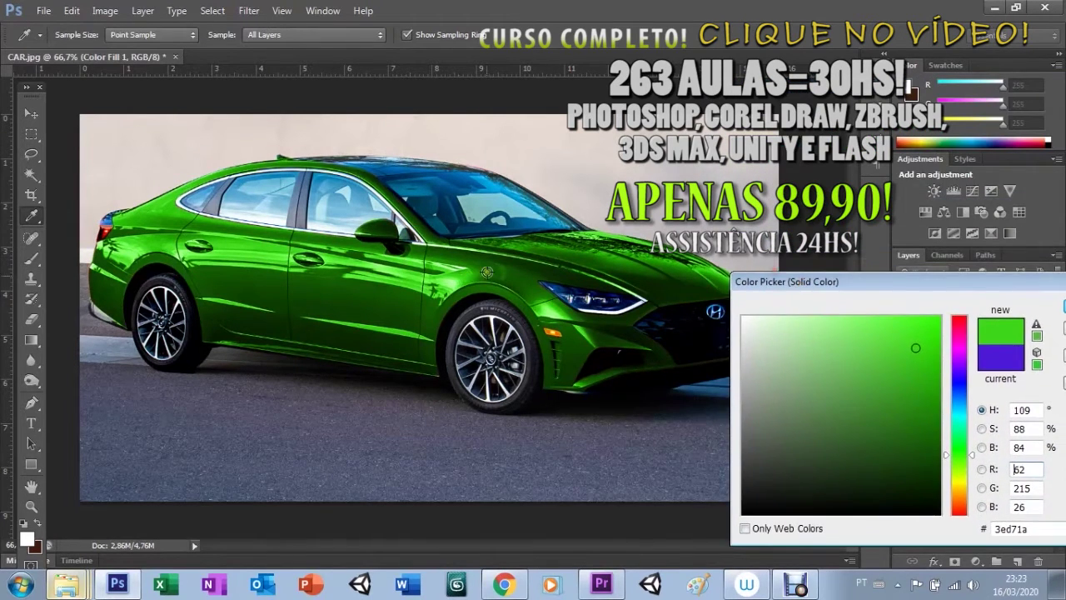
Step: Try magenta, dull green, olive and near-white fill colours on the car
click(950, 359)
click(931, 334)
click(930, 406)
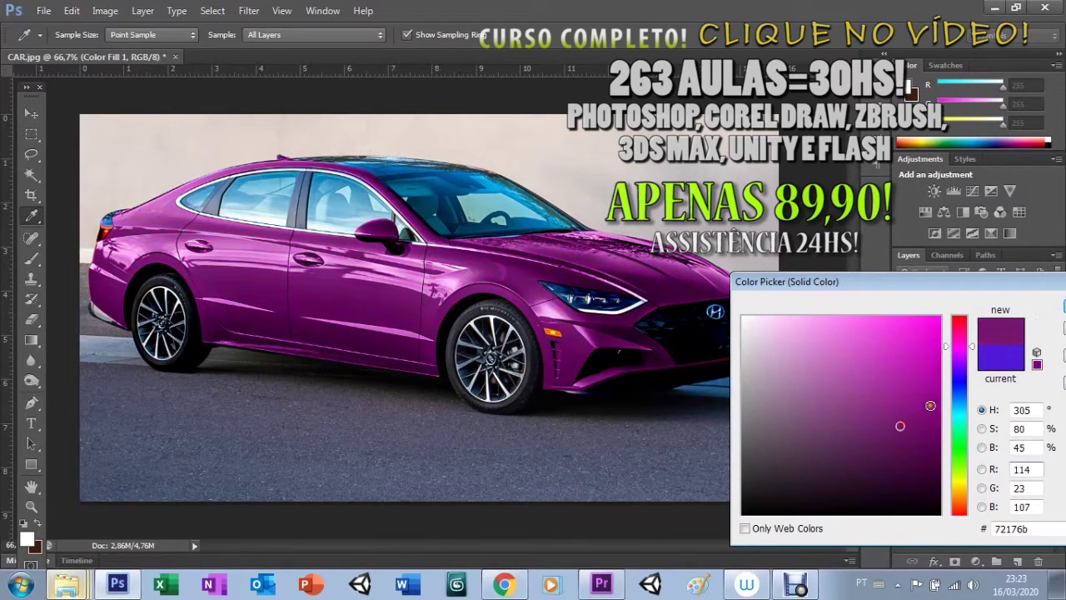
click(955, 462)
click(844, 431)
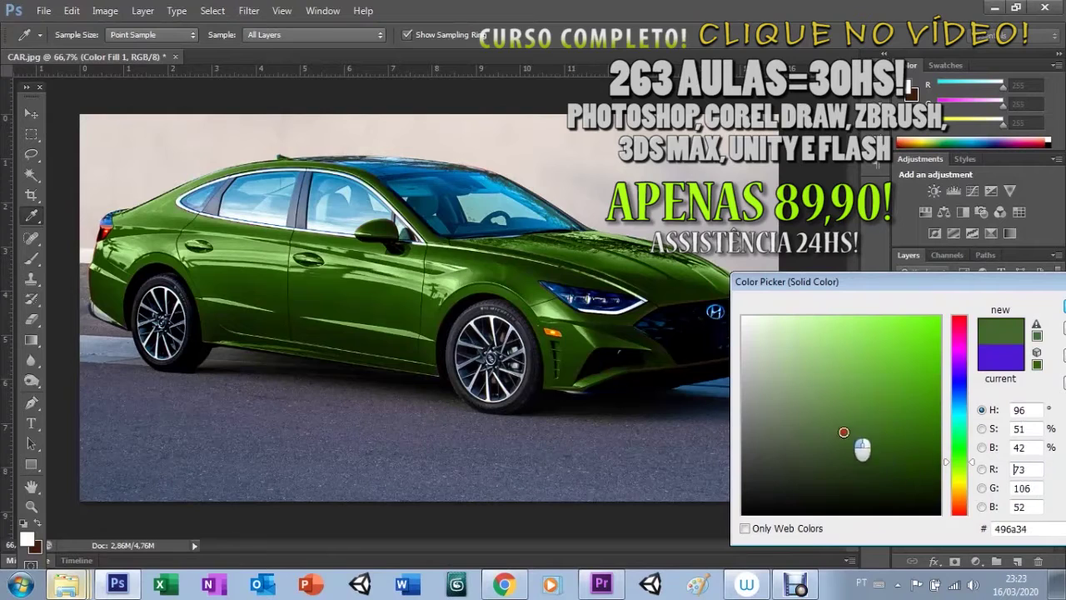
click(955, 491)
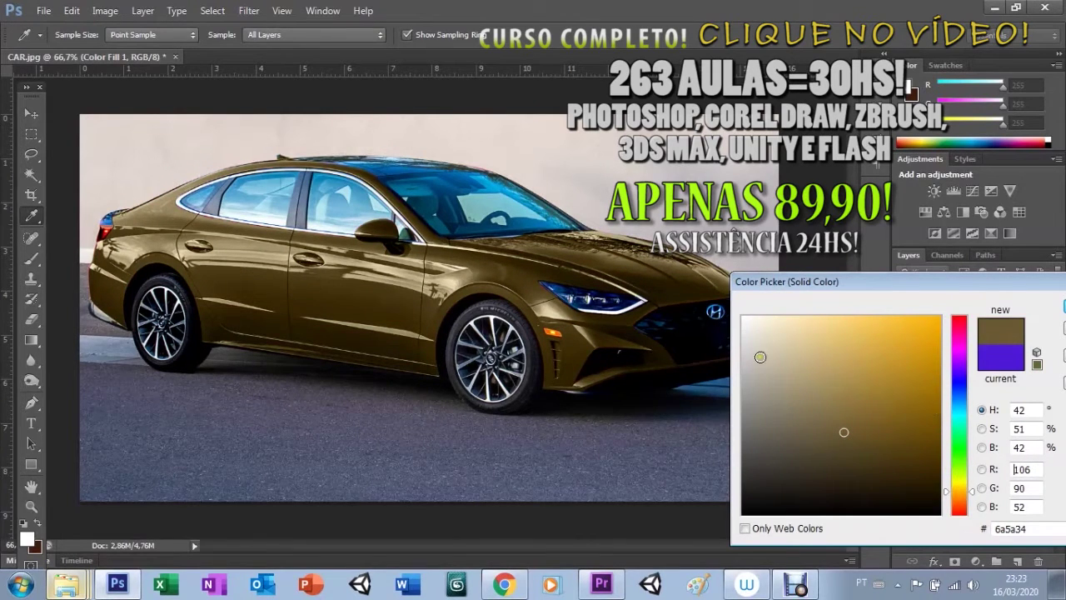
click(744, 317)
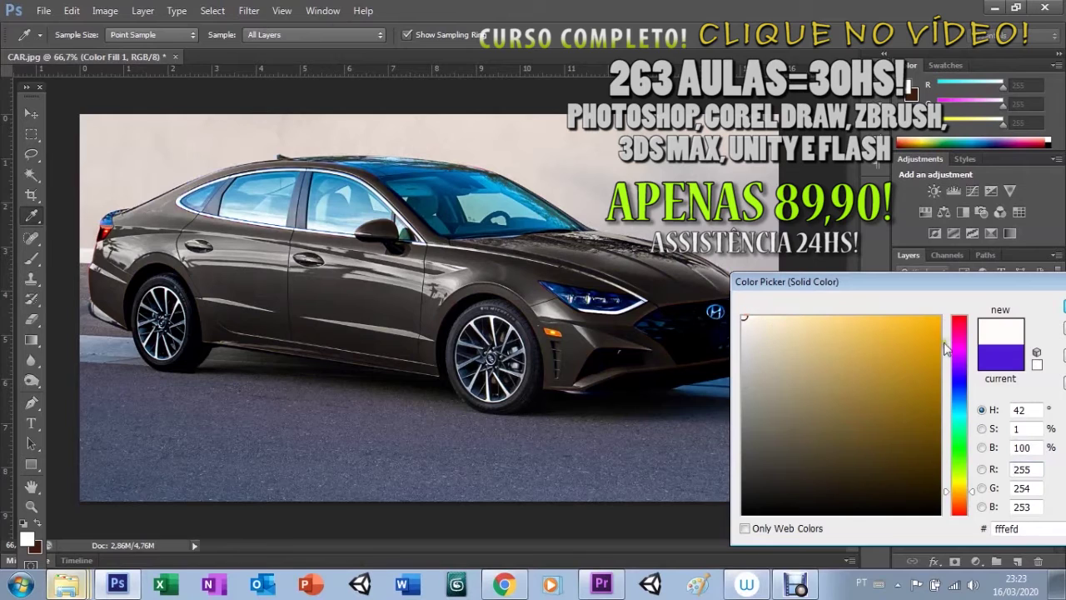
click(743, 334)
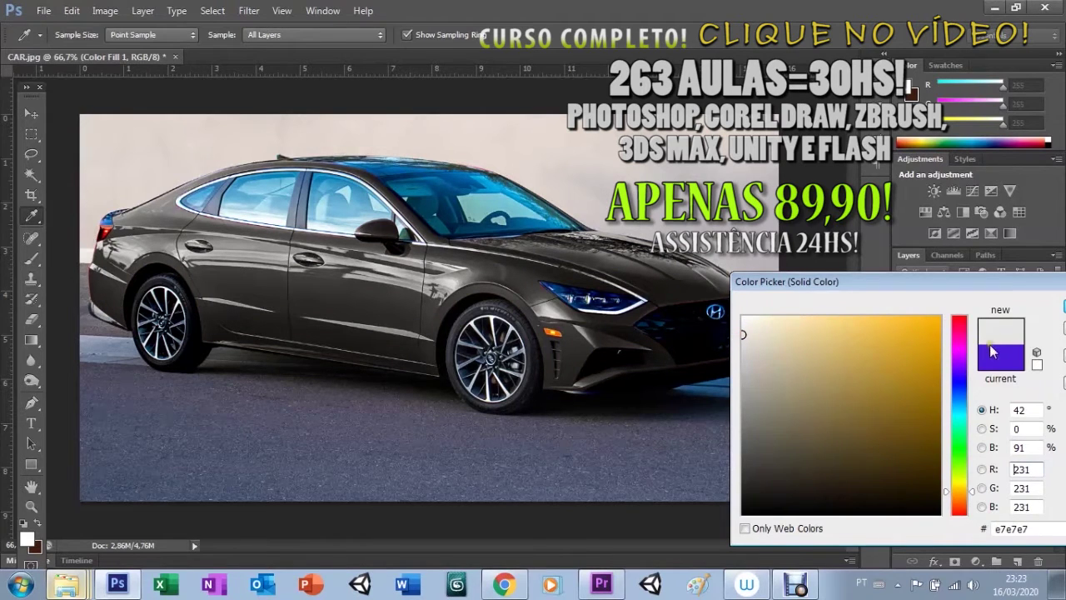
mouse_move(743, 334)
mouse_down()
mouse_move(763, 339)
mouse_move(748, 316)
mouse_up()
Step: Settle on orange (f58002) for the fill and confirm the Color Picker
click(916, 336)
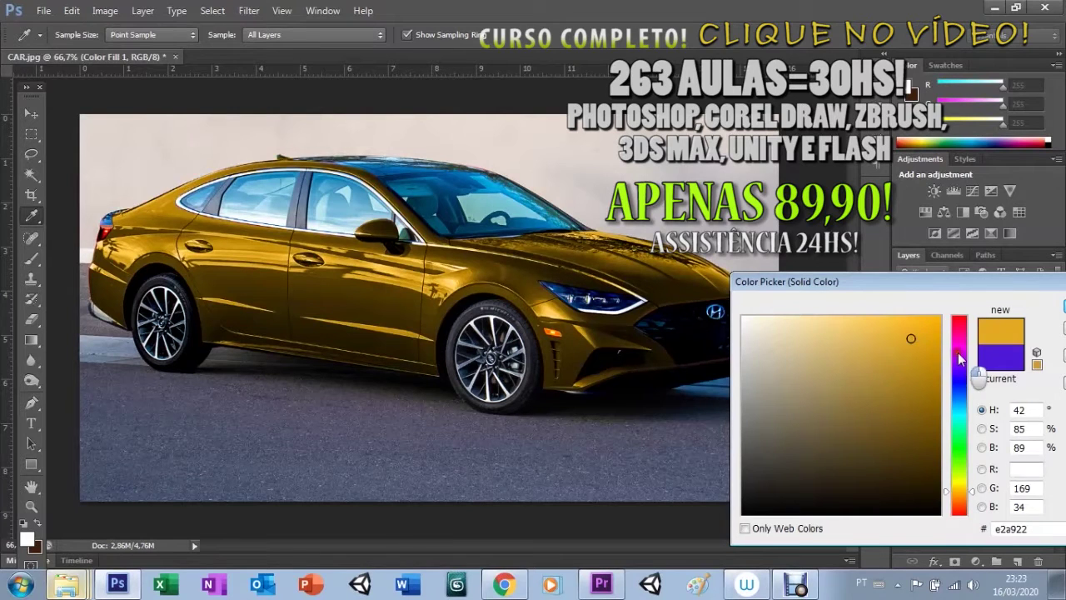
drag(958, 353, 958, 356)
click(932, 326)
key(Tab)
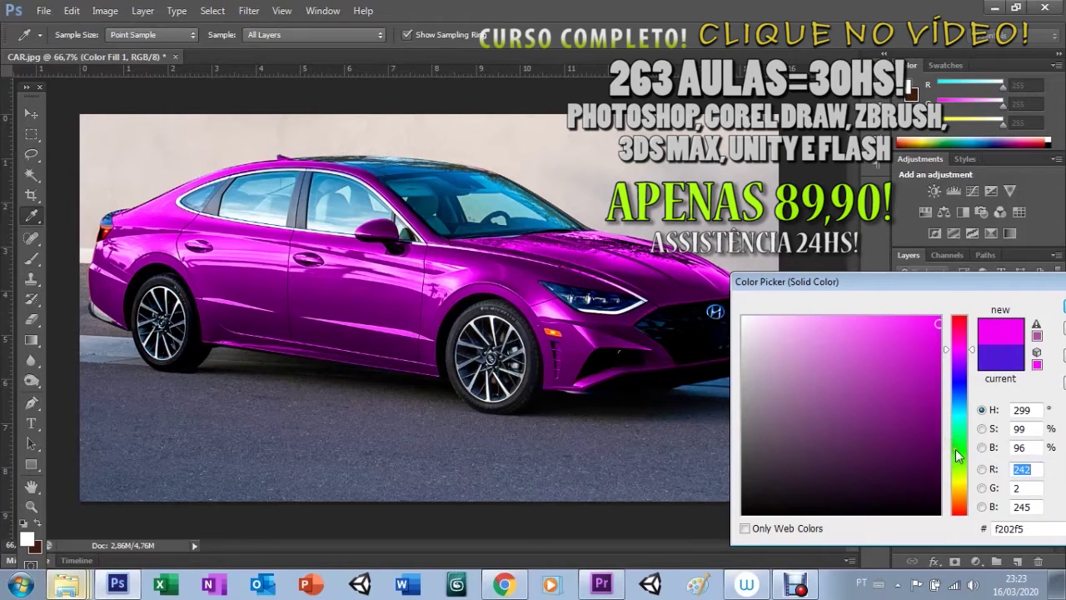
drag(958, 457, 952, 460)
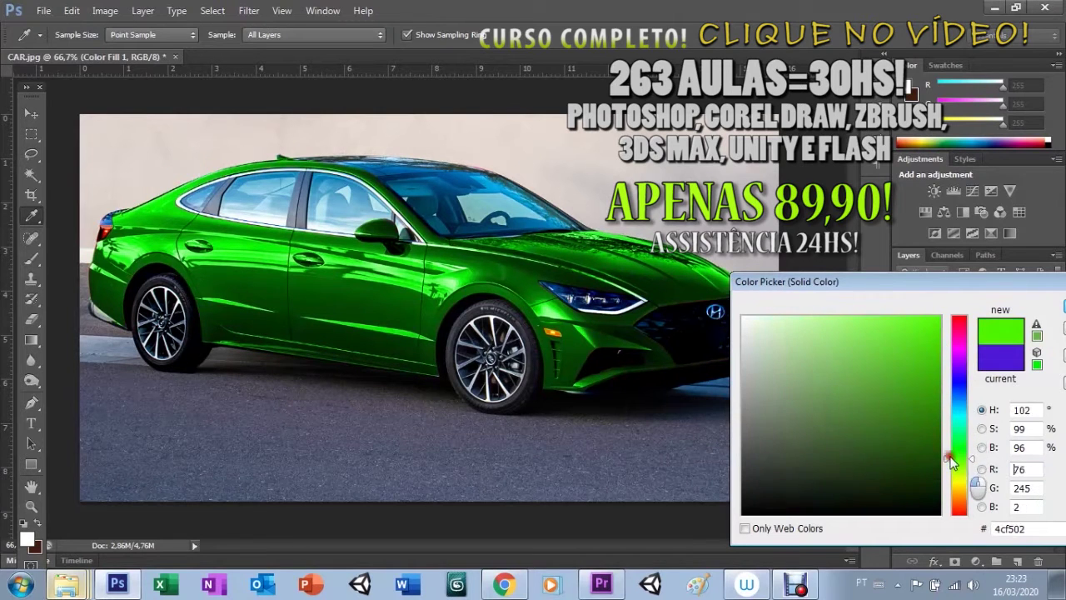
drag(954, 466, 952, 497)
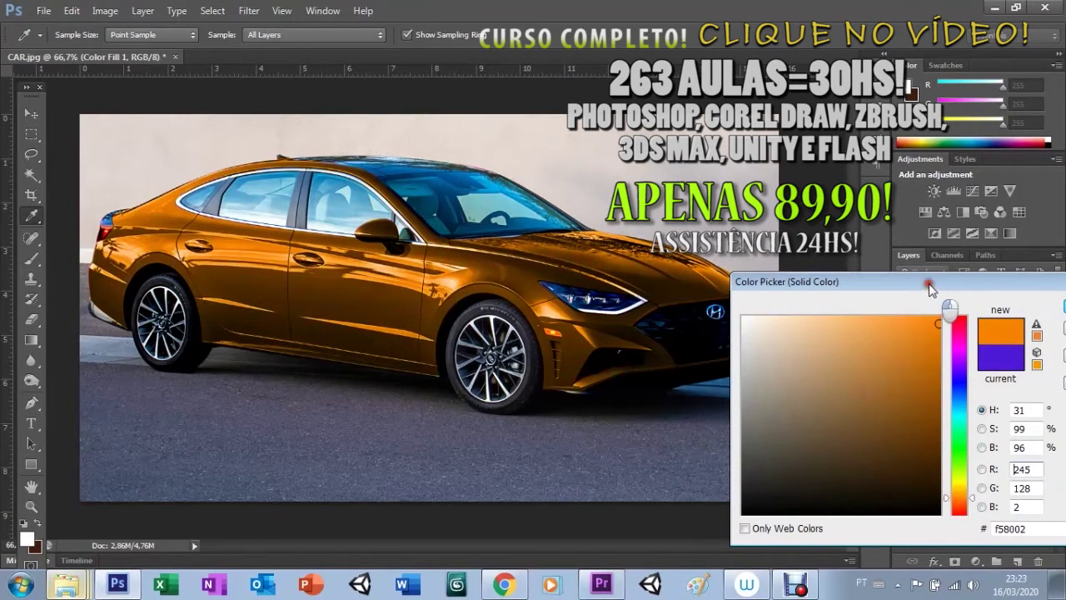
drag(930, 287, 647, 134)
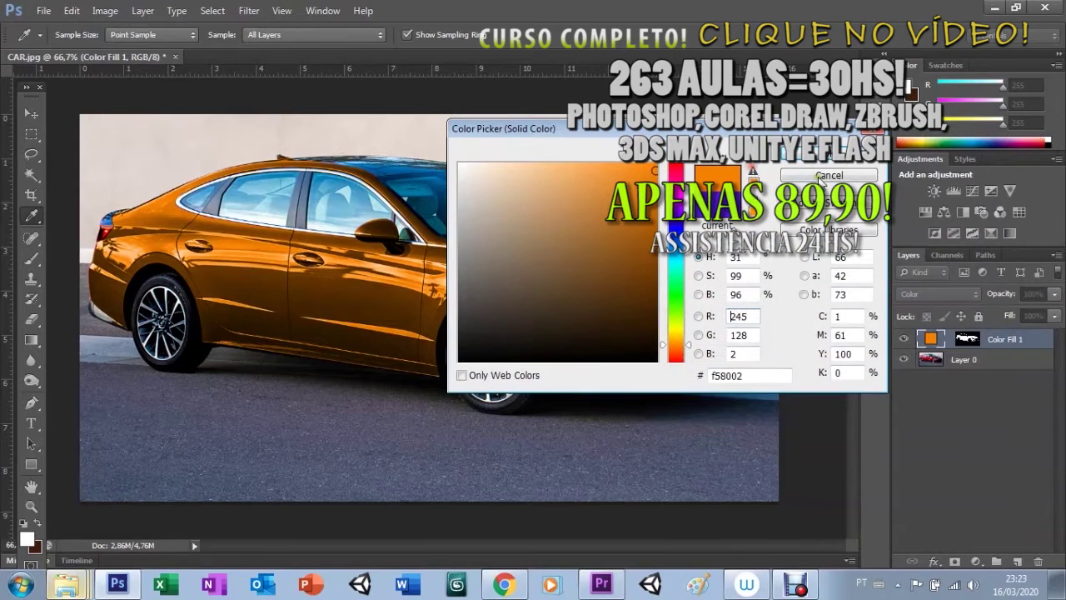
click(825, 156)
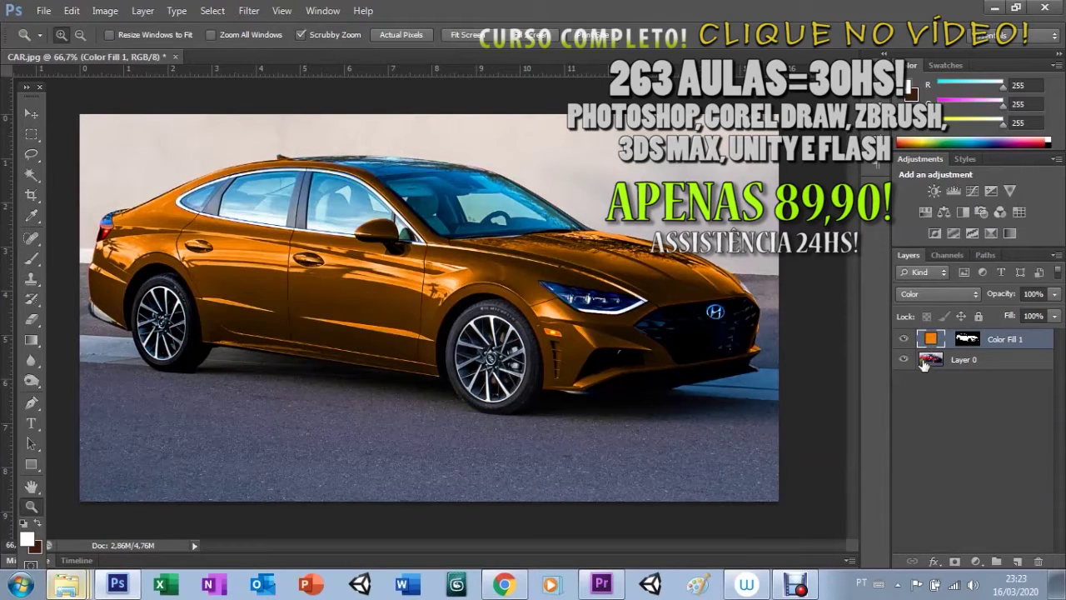
Step: Toggle the orange fill off and on to compare, then choose the freehand Lasso tool
click(903, 340)
click(891, 337)
click(32, 114)
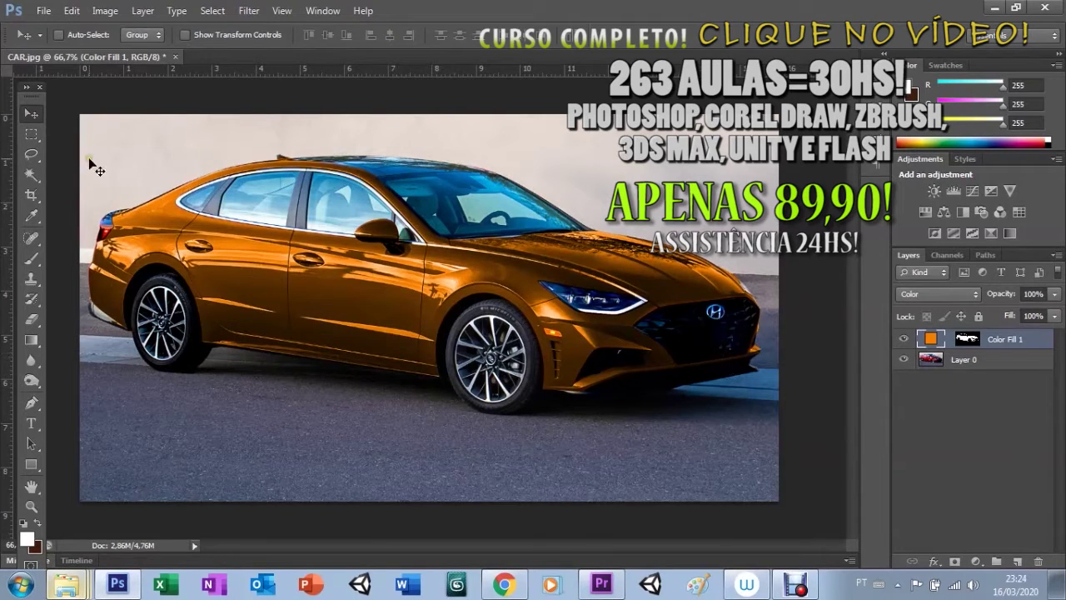
click(34, 158)
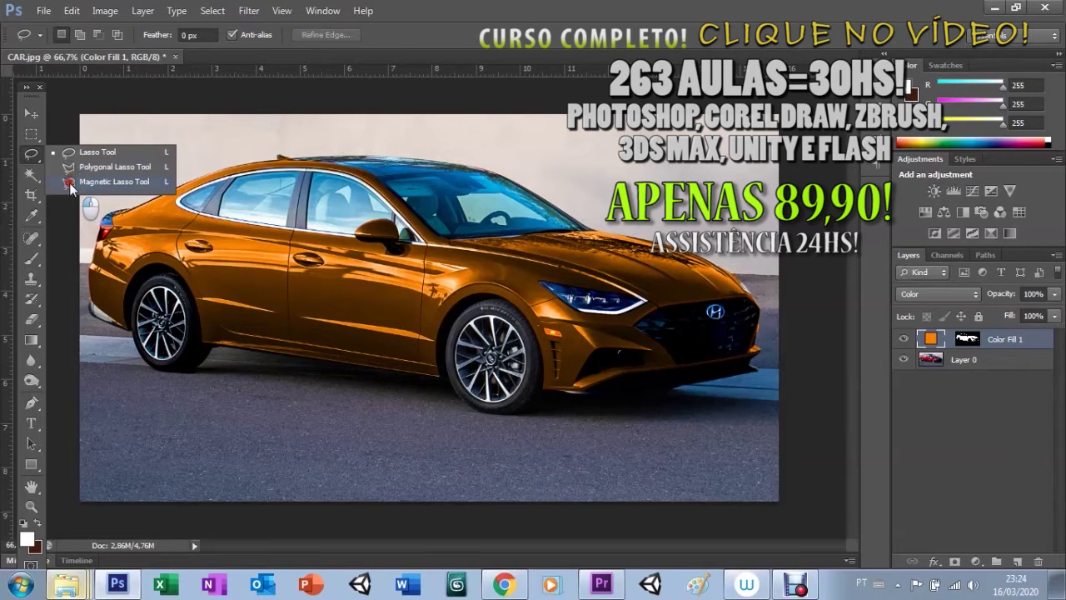
click(91, 153)
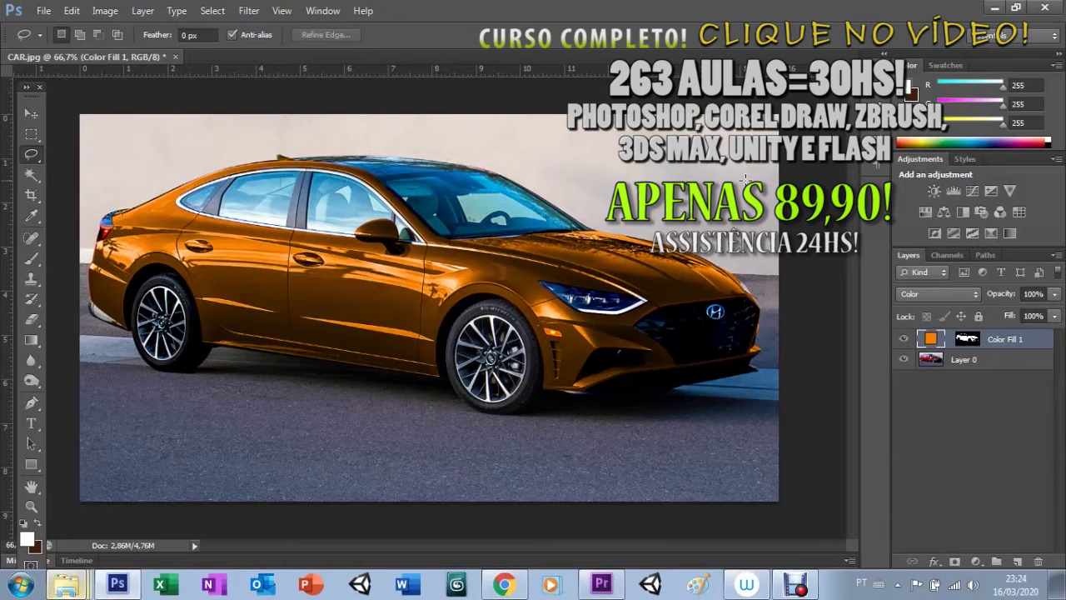
Step: Save the orange-car document as CAR.psd and switch to the Move tool
key(ctrl+shift+s)
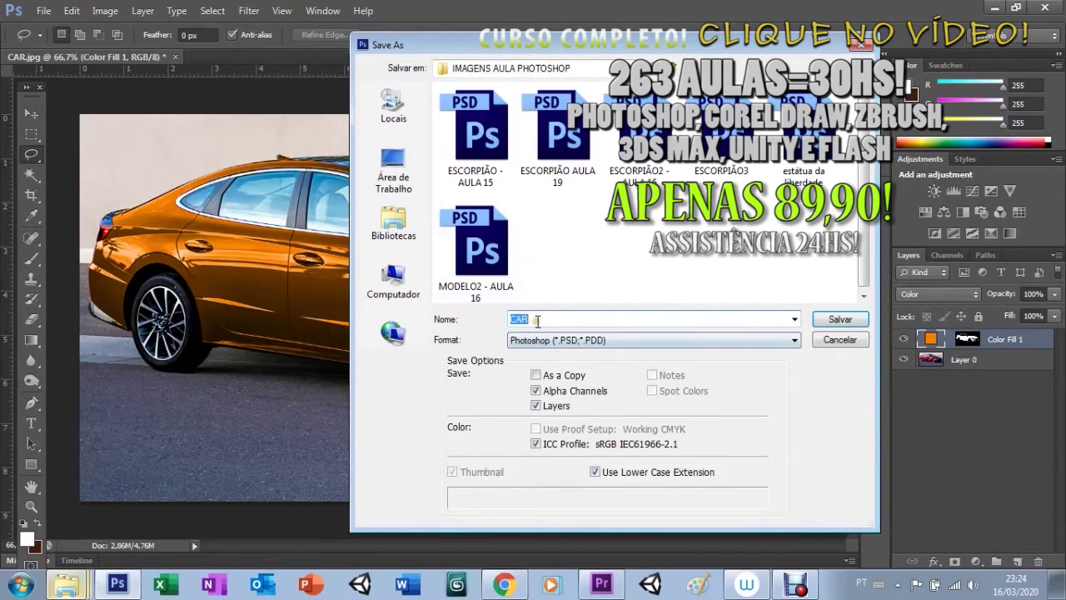
click(825, 319)
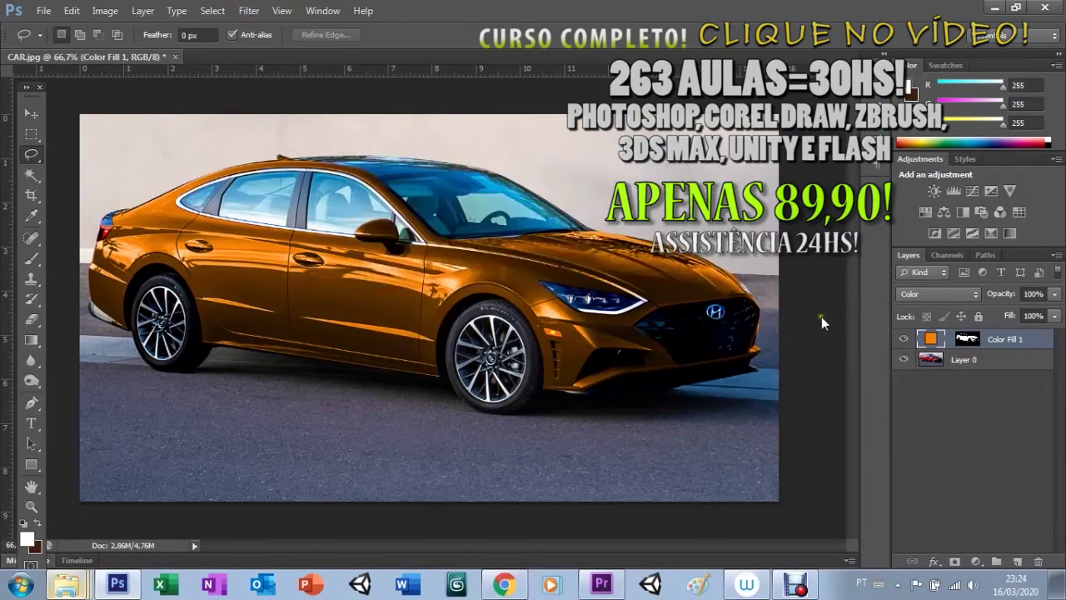
click(707, 175)
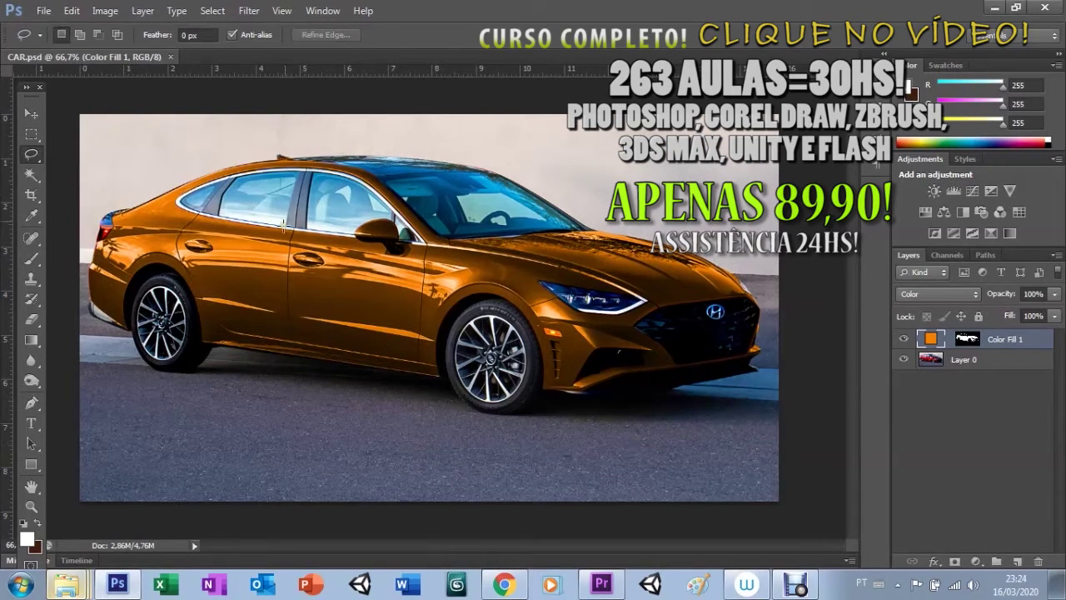
key(v)
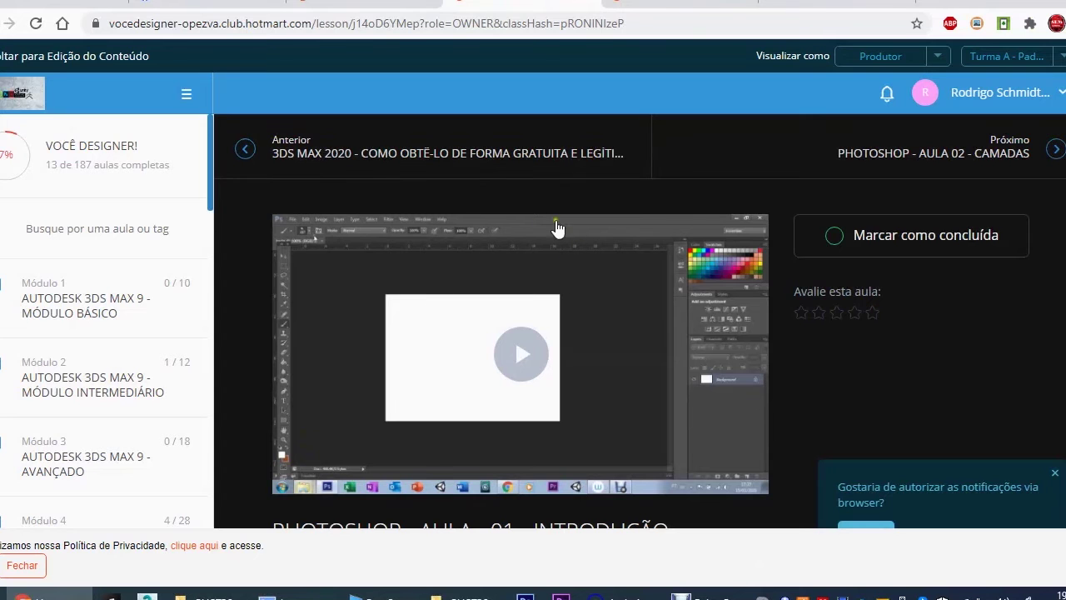
Step: Expand Módulo 5 and play the Unity introduction lesson
scroll(206, 190, down, 1)
scroll(206, 190, down, 2)
scroll(206, 190, down, 1)
scroll(208, 191, down, 1)
scroll(208, 191, down, 1)
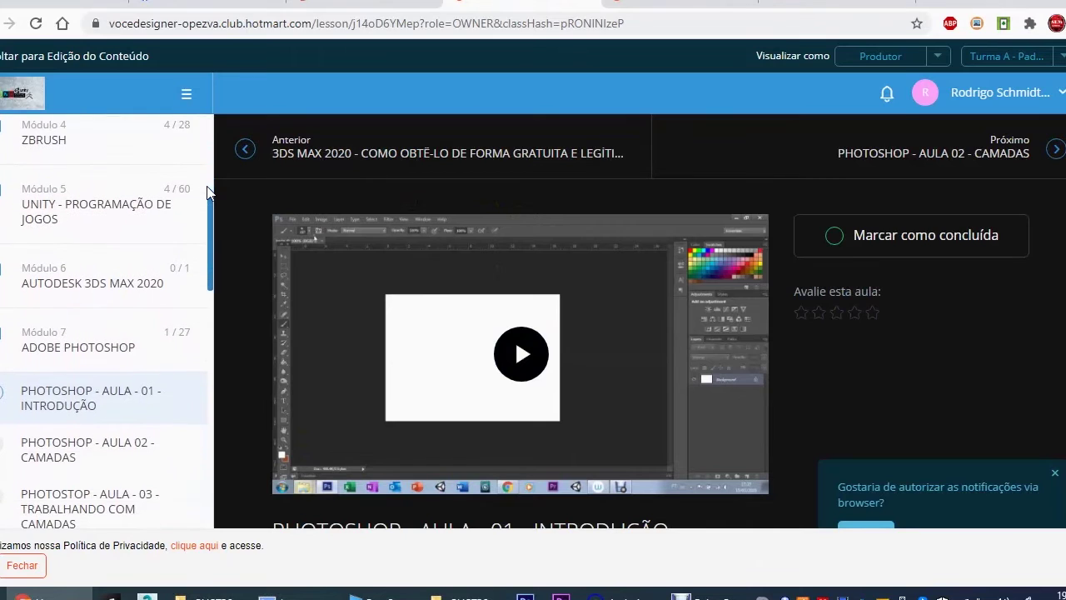
click(98, 211)
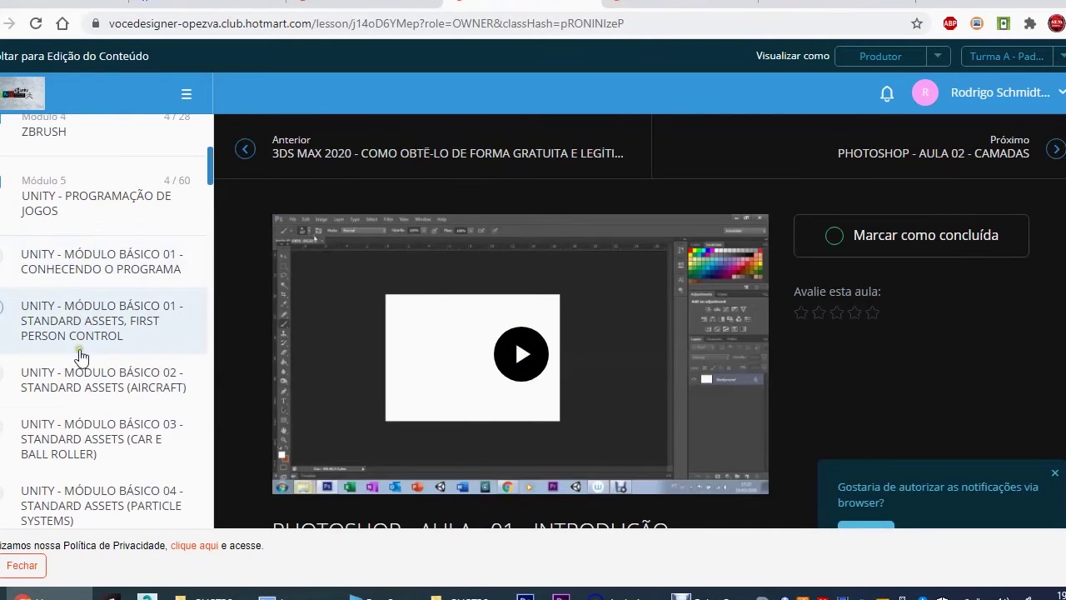
click(98, 268)
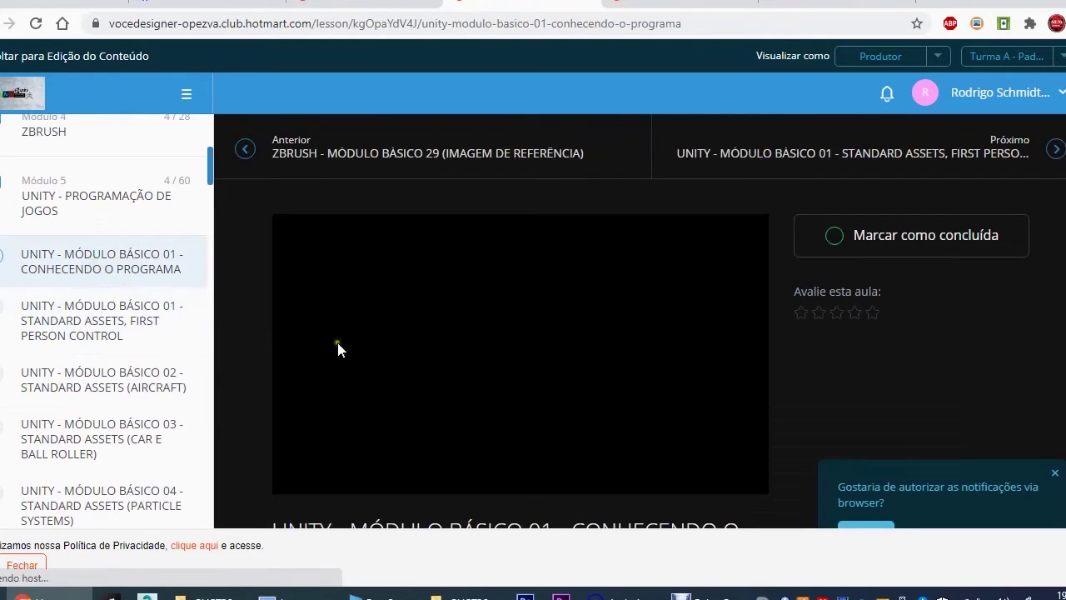
click(521, 357)
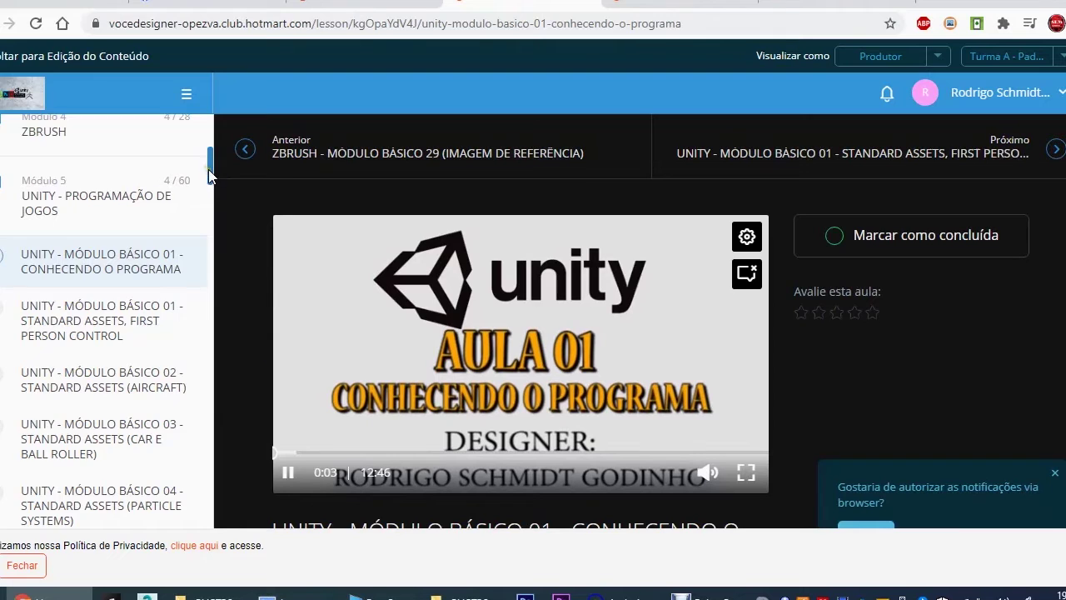
Step: Open the lesson Aula 23 - Set Active and start its video
scroll(208, 175, down, 5)
scroll(209, 175, down, 3)
scroll(208, 175, down, 3)
scroll(209, 175, down, 3)
scroll(208, 175, down, 3)
scroll(209, 175, down, 3)
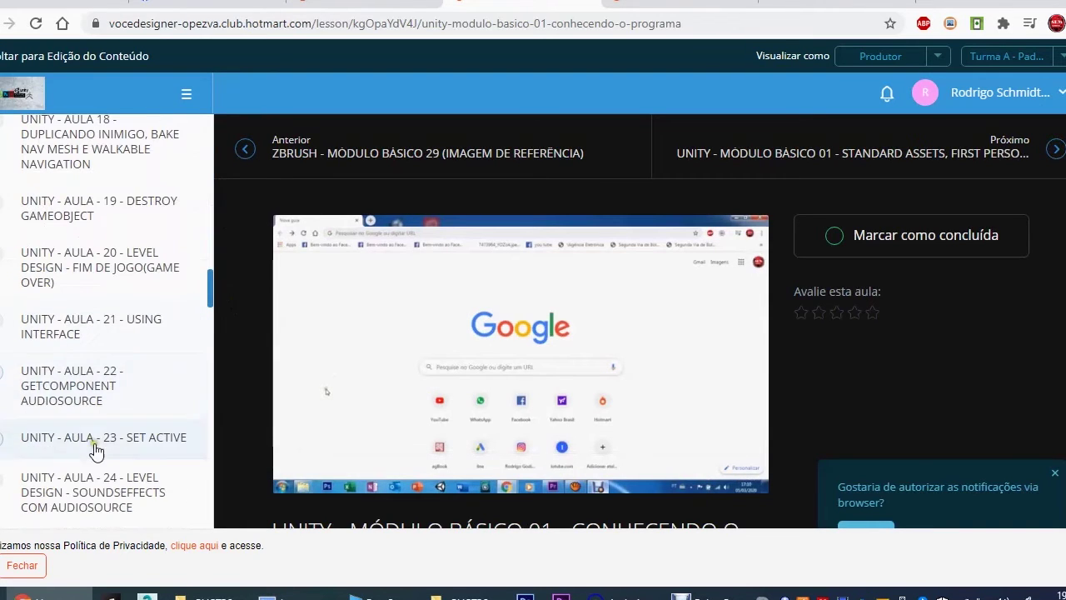
click(109, 446)
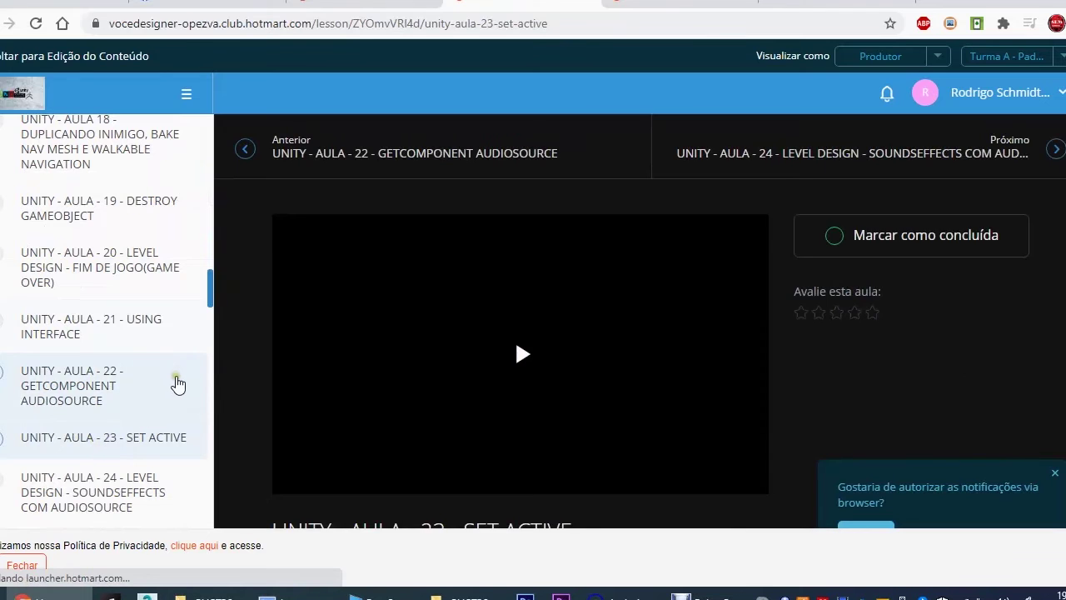
click(508, 362)
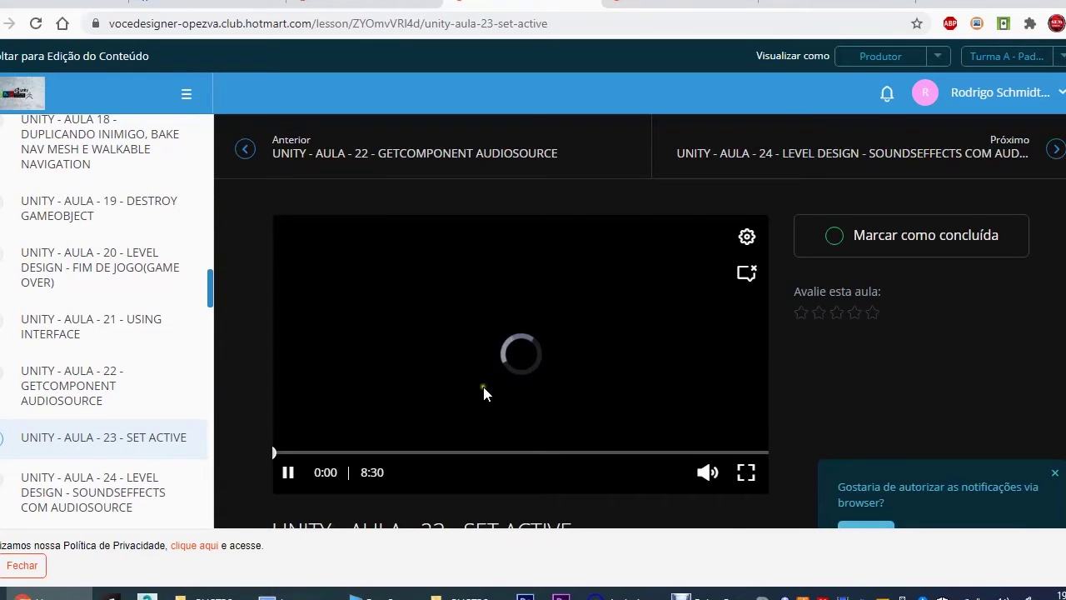
Step: Collapse the Adobe Photoshop module's lesson list in the sidebar
scroll(207, 303, down, 2)
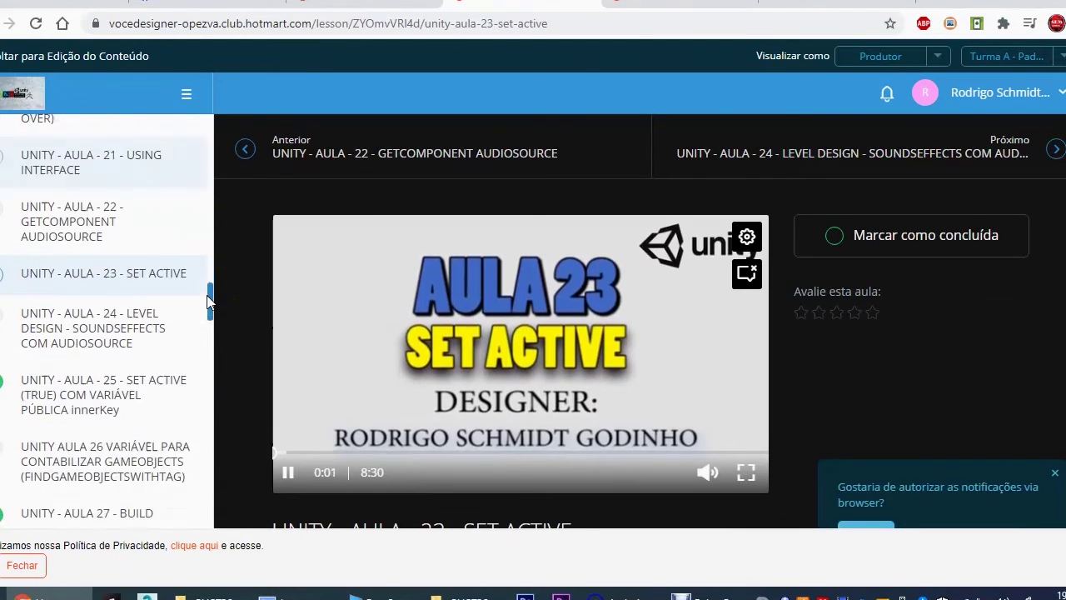
scroll(209, 302, down, 4)
scroll(208, 302, down, 3)
scroll(207, 302, down, 5)
scroll(208, 302, down, 3)
scroll(208, 302, down, 3)
scroll(209, 302, down, 4)
scroll(209, 300, down, 2)
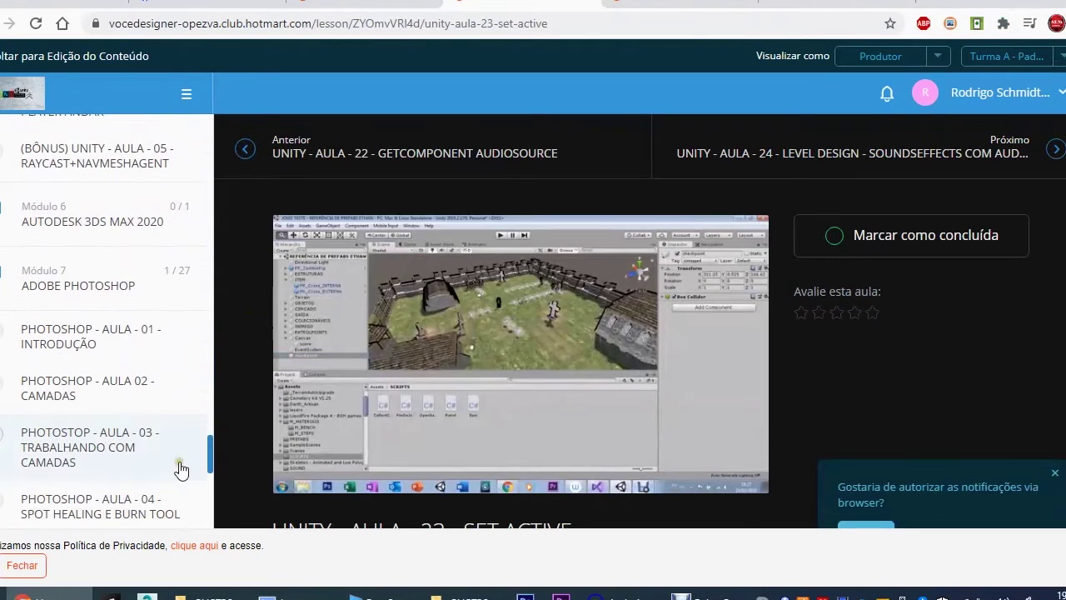
click(73, 293)
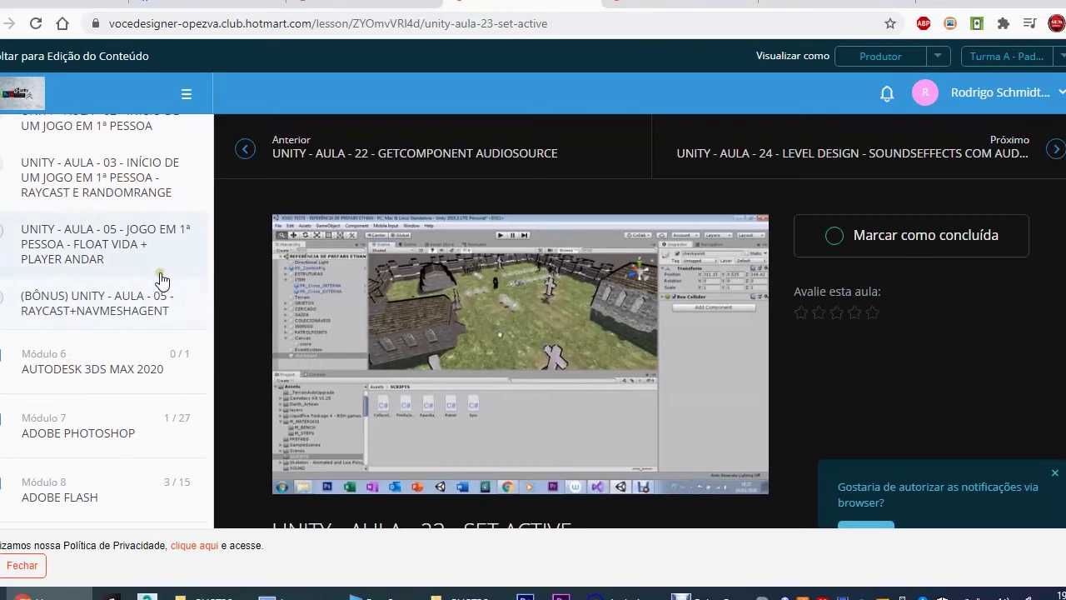
scroll(210, 246, up, 3)
scroll(210, 245, up, 2)
scroll(209, 496, up, 3)
scroll(208, 496, up, 3)
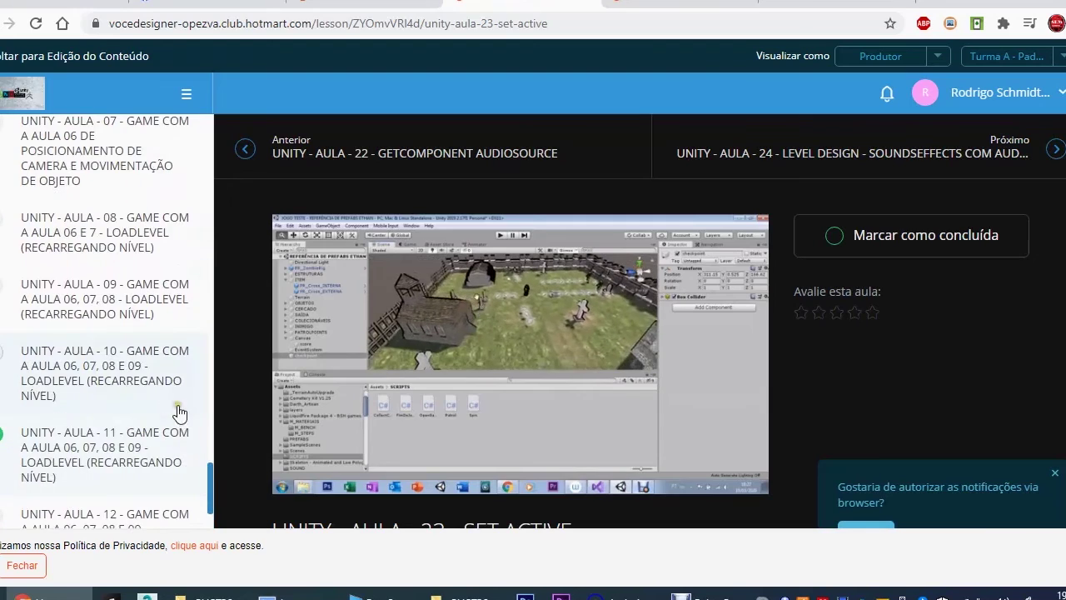
scroll(209, 491, up, 2)
scroll(210, 492, up, 5)
scroll(210, 491, up, 5)
Step: Expand the Adobe Photoshop module and open Photoshop Aula 07 - Filtro Liquify, Oil Paint e Adaptive Wide Angle
scroll(210, 491, down, 10)
scroll(210, 492, down, 3)
scroll(210, 492, down, 3)
scroll(210, 491, down, 3)
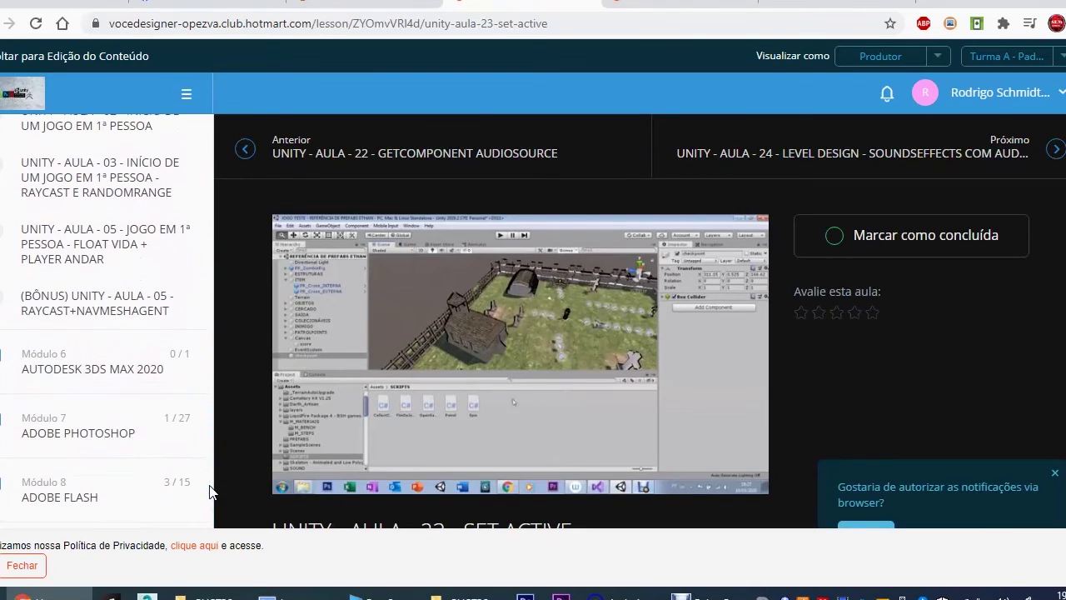
click(48, 429)
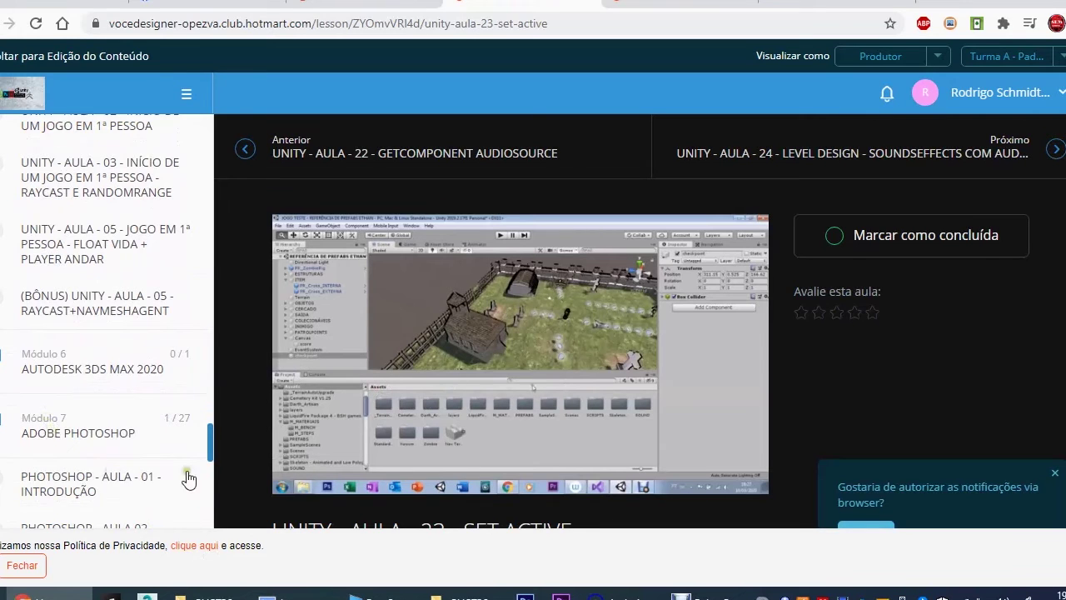
scroll(209, 438, down, 2)
scroll(209, 441, down, 2)
scroll(210, 447, down, 3)
scroll(209, 450, down, 1)
scroll(191, 474, down, 1)
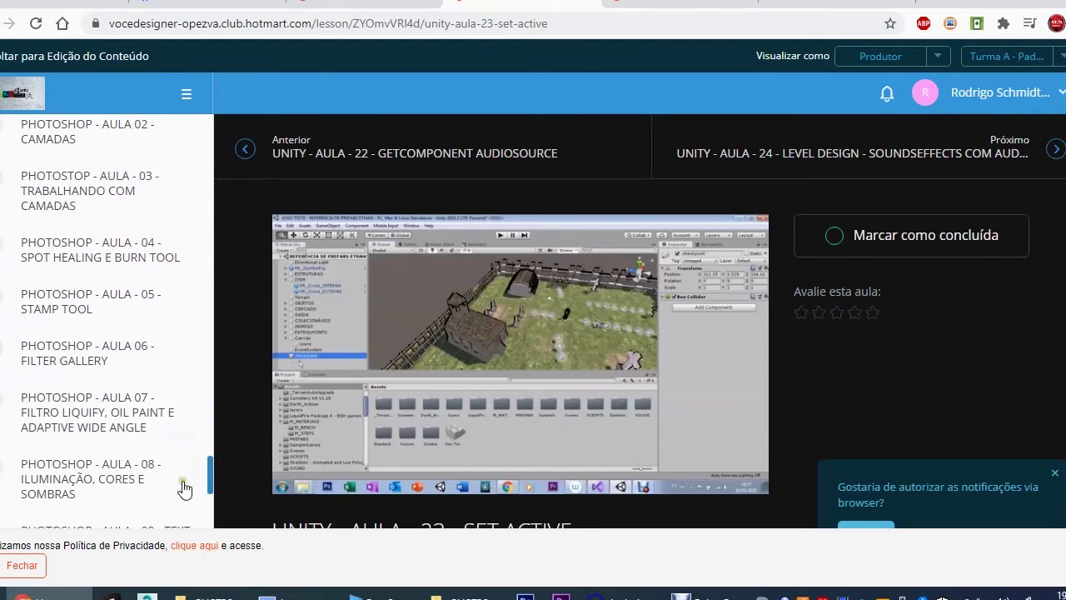
click(77, 398)
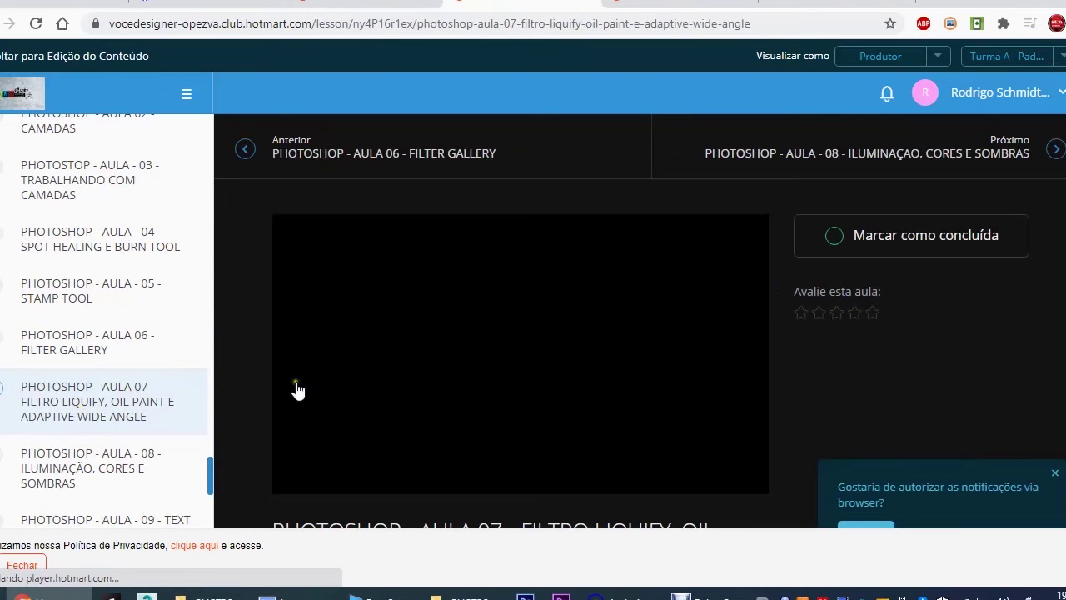
Step: Play the Photoshop lesson 07 video on Liquify, Oil Paint and Adaptive Wide Angle
click(516, 371)
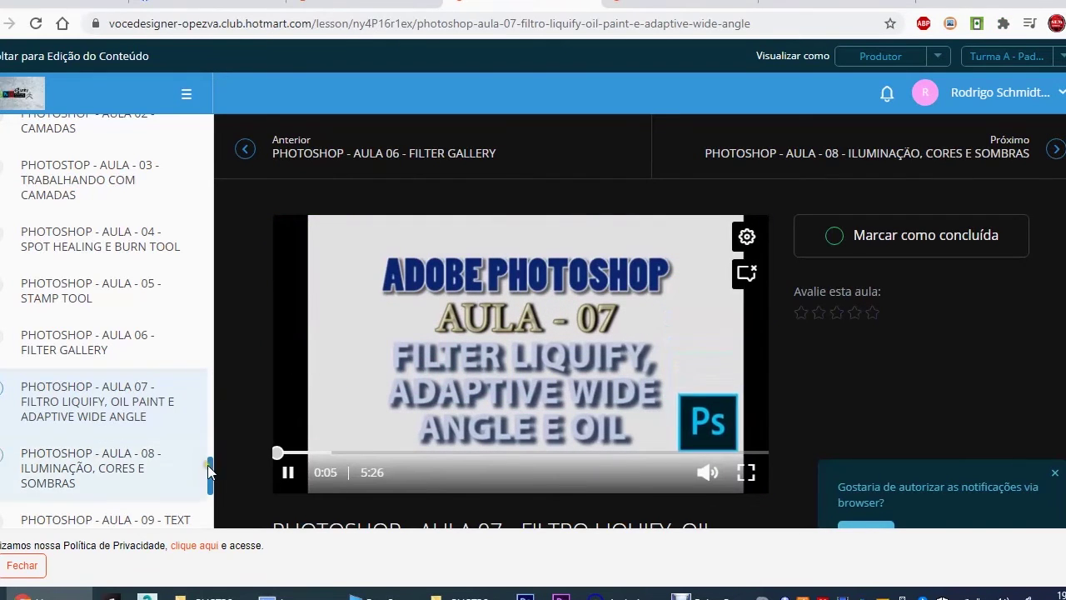
scroll(208, 479, down, 2)
scroll(208, 479, down, 2)
scroll(209, 479, down, 1)
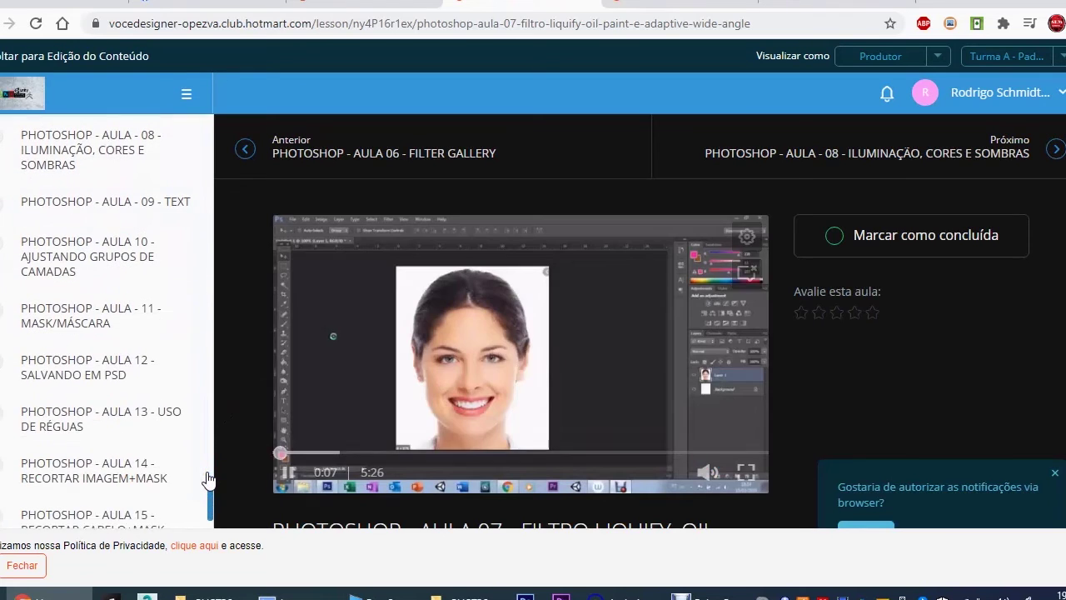
scroll(209, 479, down, 1)
scroll(209, 479, down, 1)
scroll(208, 479, down, 1)
scroll(209, 479, down, 1)
scroll(209, 479, down, 1)
scroll(208, 479, down, 1)
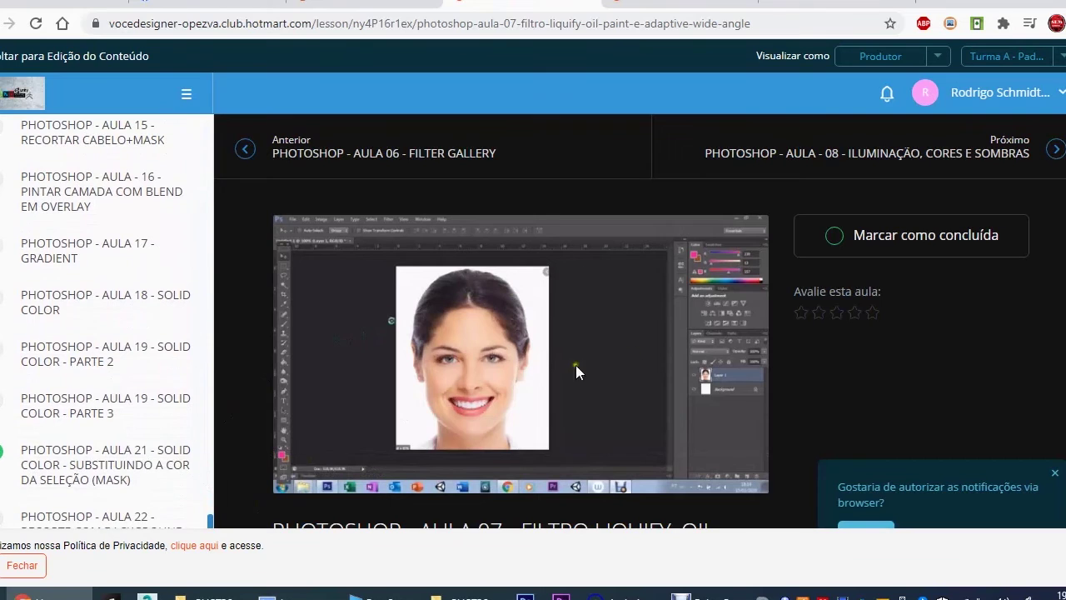
Step: Give lesson 07 a five-star rating and click into its comment box
click(872, 314)
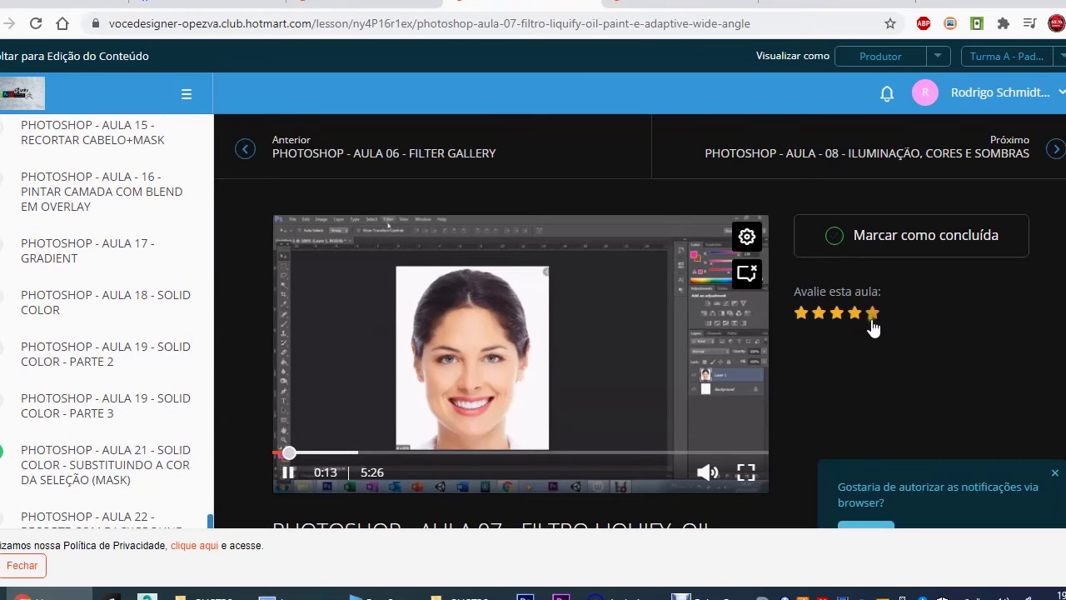
scroll(1055, 200, down, 1)
scroll(989, 406, down, 4)
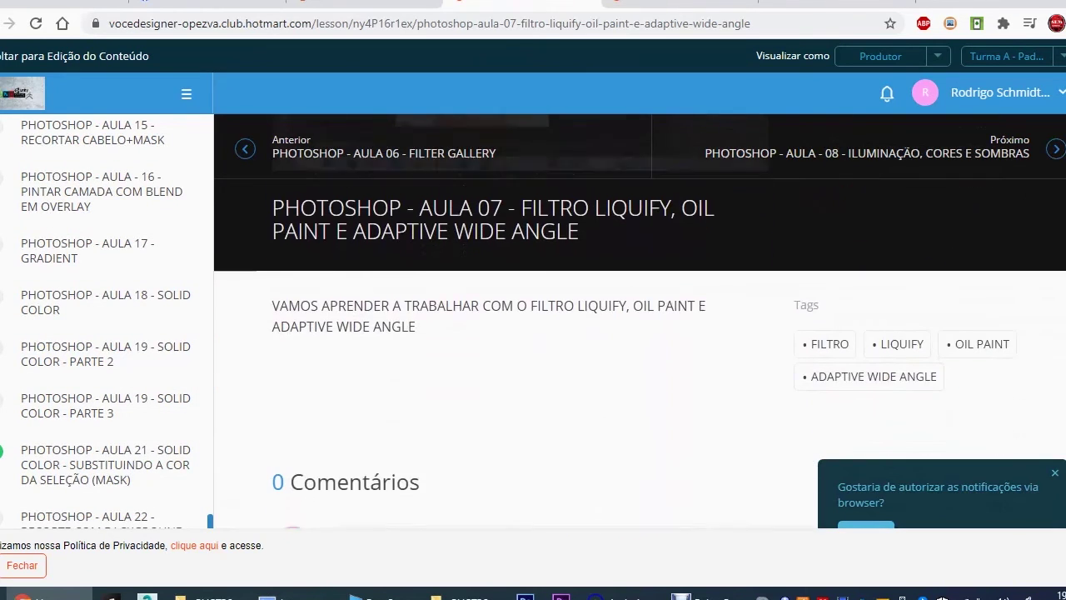
click(428, 490)
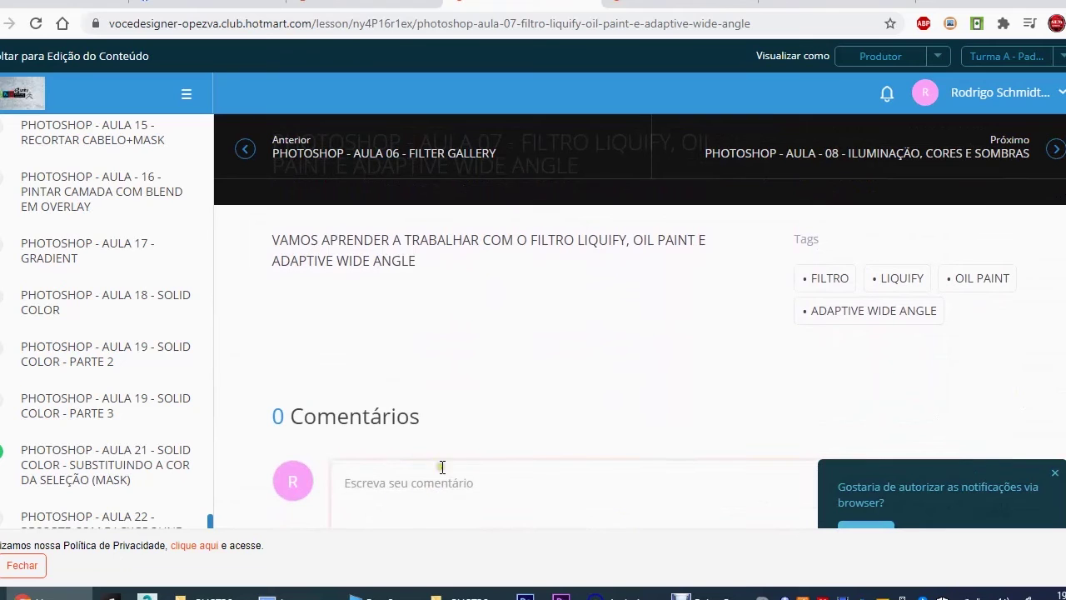
scroll(1055, 385, down, 1)
scroll(1054, 384, down, 2)
scroll(1055, 385, up, 6)
scroll(1055, 385, up, 2)
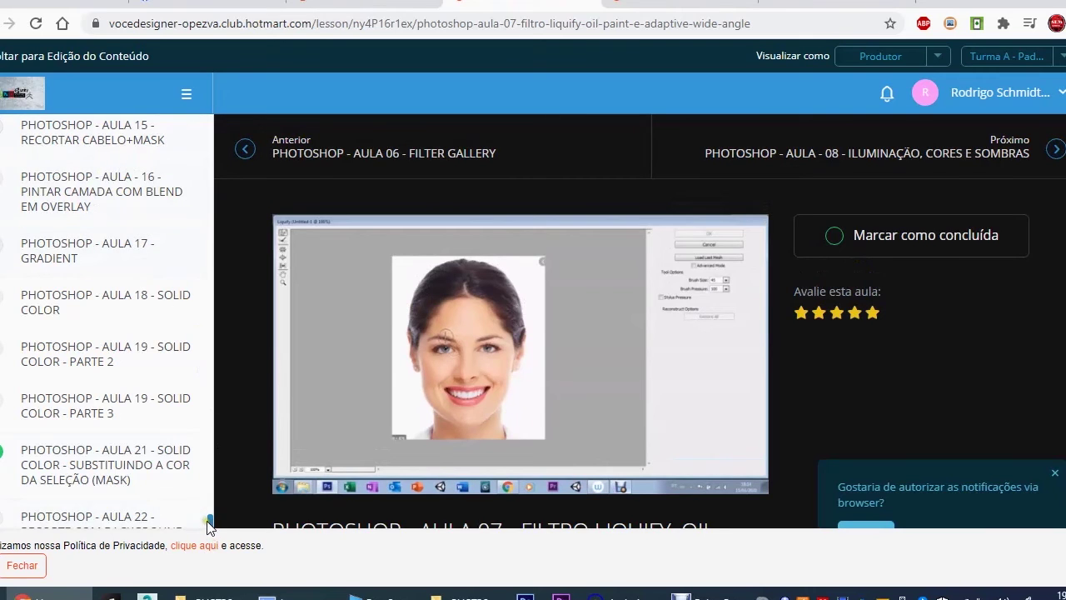
scroll(209, 525, down, 2)
scroll(209, 525, down, 3)
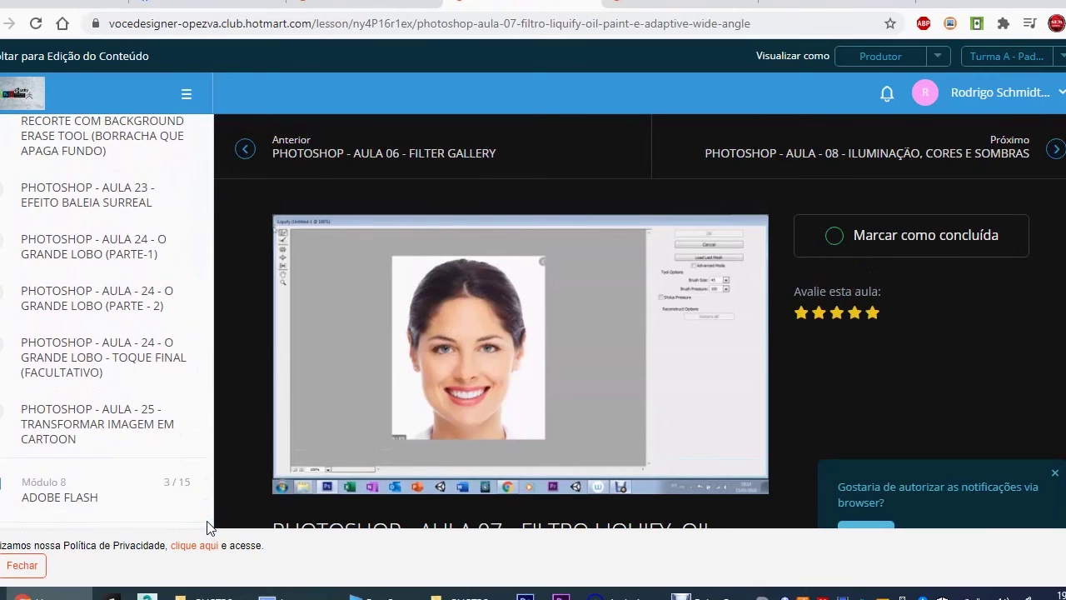
Step: Open the Módulo Básico 1 introduction lesson from the expanded Módulo 4 ZBRUSH list
scroll(208, 527, up, 10)
scroll(209, 527, up, 8)
scroll(208, 528, up, 1)
scroll(209, 527, up, 3)
scroll(208, 528, up, 5)
scroll(208, 527, up, 5)
scroll(208, 528, up, 7)
scroll(208, 527, up, 5)
scroll(209, 527, up, 5)
scroll(208, 527, up, 4)
scroll(208, 527, up, 3)
scroll(209, 527, up, 3)
scroll(208, 527, up, 8)
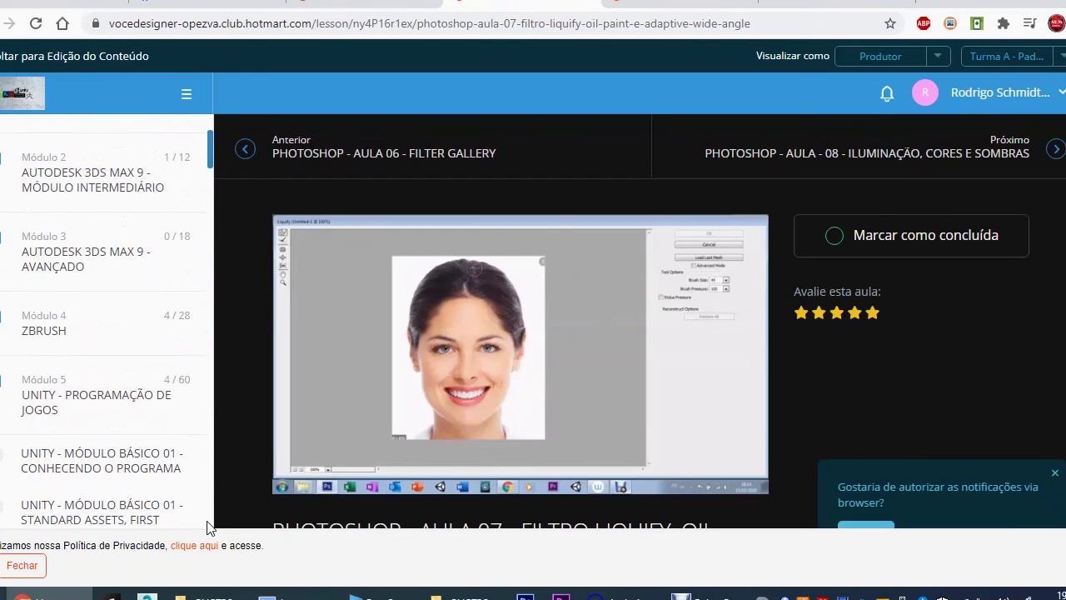
click(55, 330)
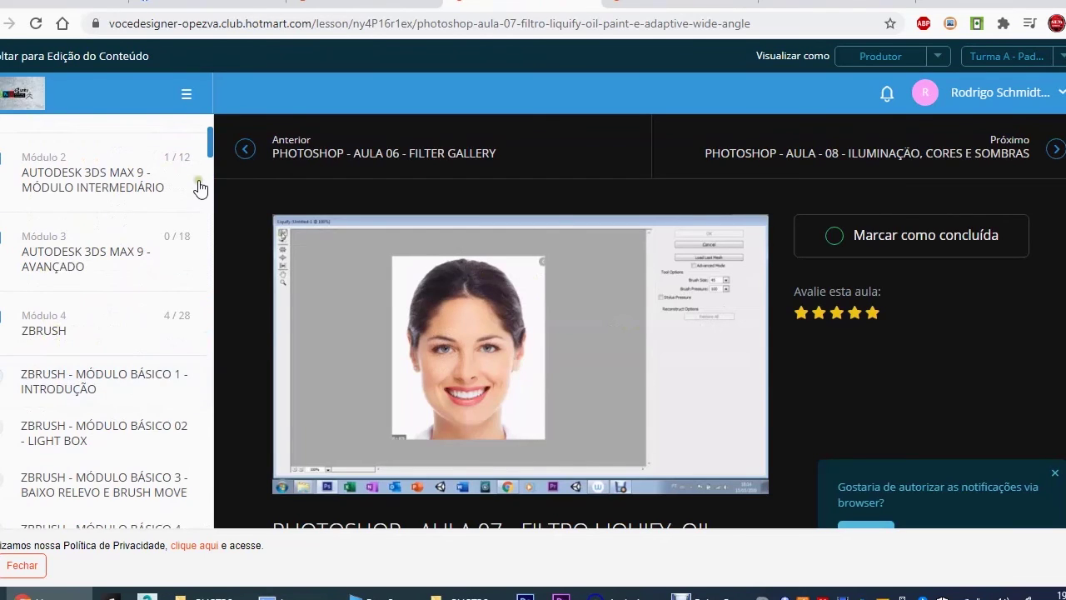
click(104, 390)
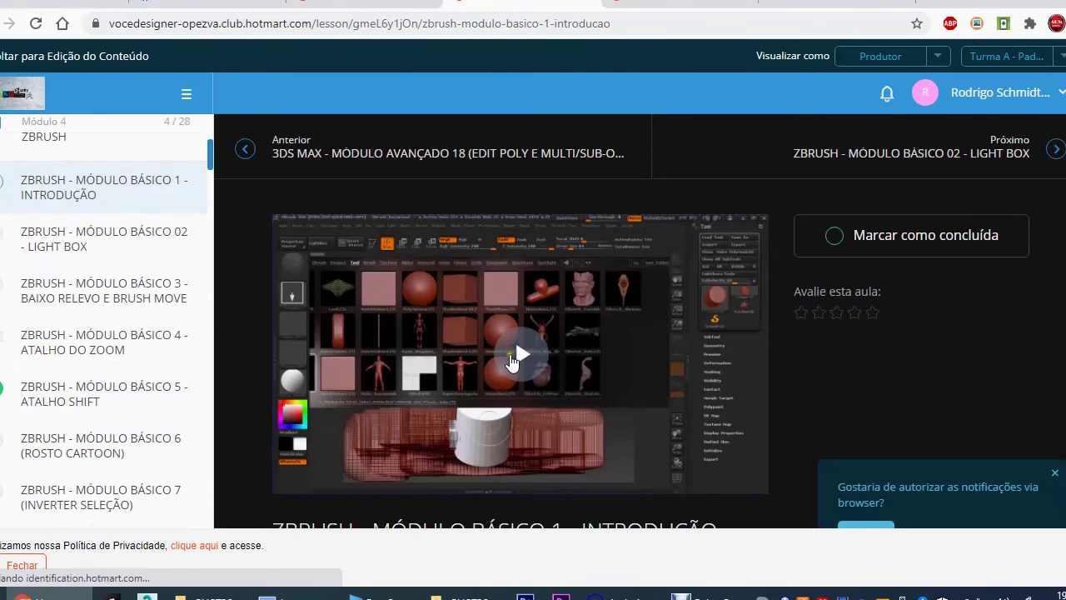
Step: Start the 2:23 ZBrush introduction video and scroll down the lesson page
click(487, 364)
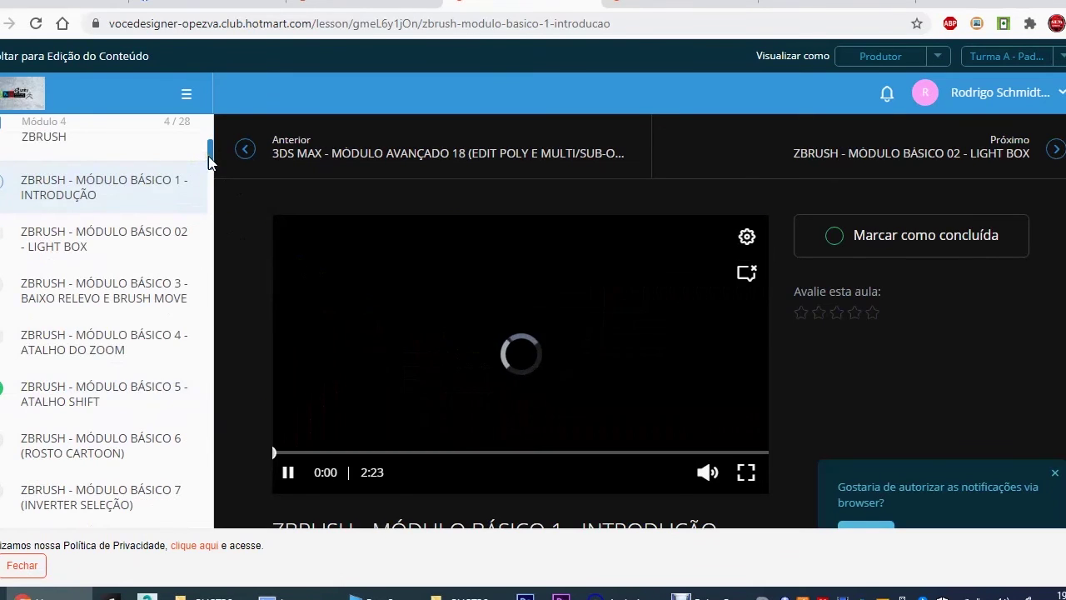
scroll(208, 162, down, 2)
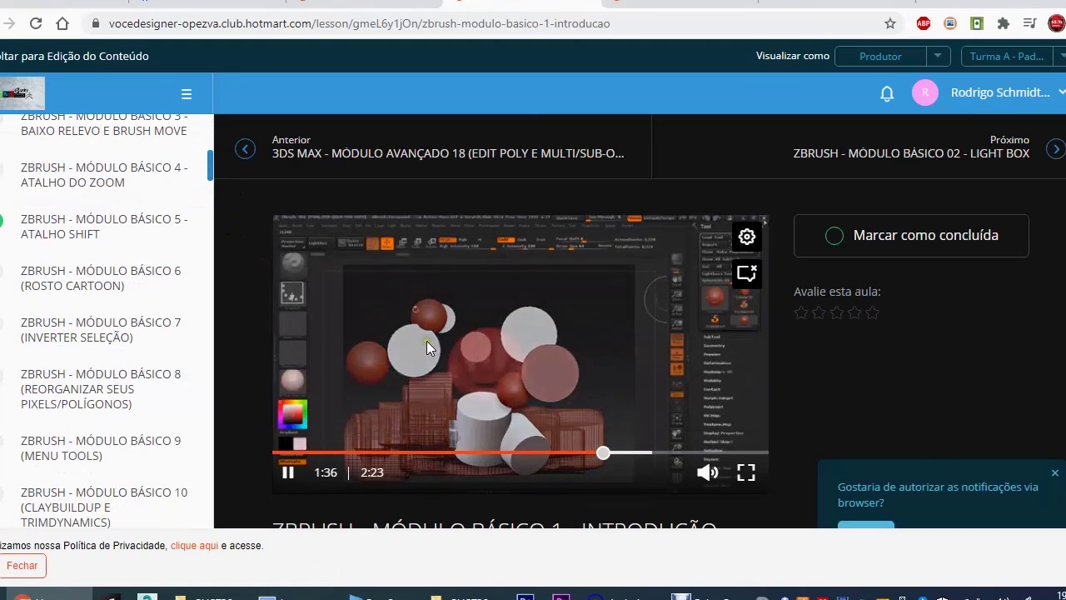